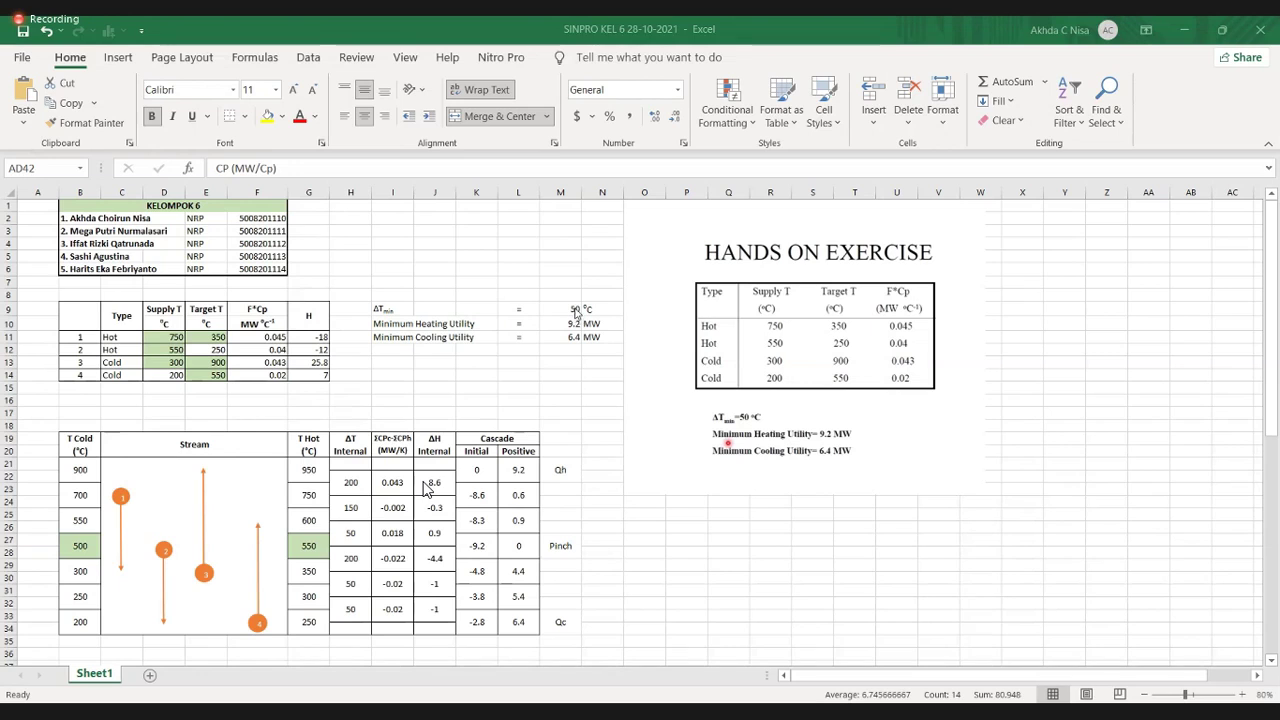
Step: Check the ΔTmin and Minimum Heating Utility values in cells M9 and M10
key(XF86AudioLowerVolume)
click(575, 308)
key(XF86AudioLowerVolume)
key(XF86AudioLowerVolume)
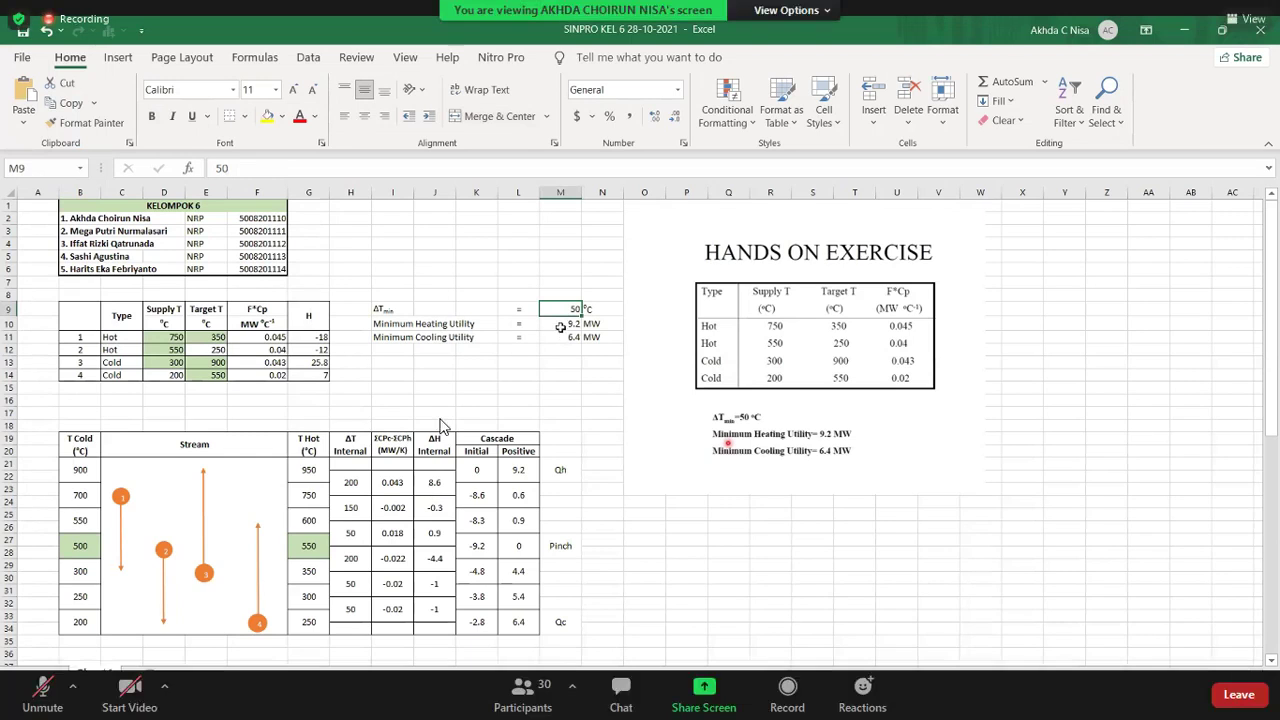
click(560, 327)
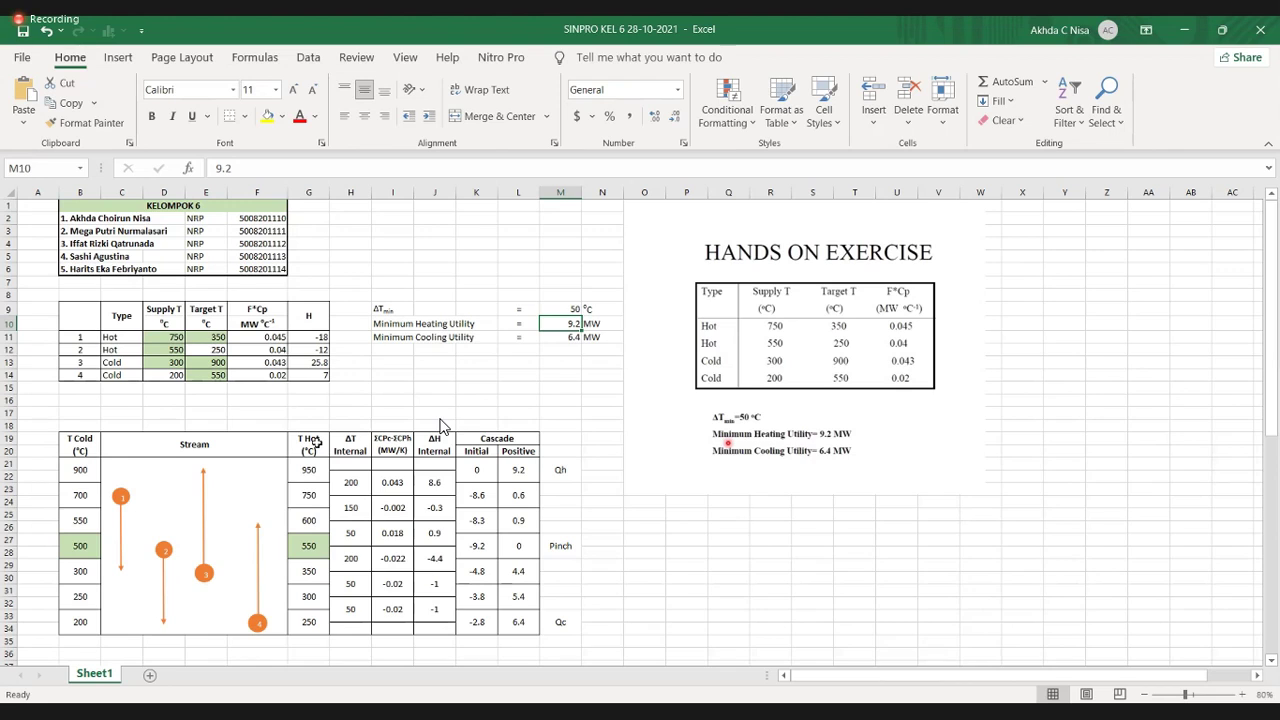
Step: Inspect the first T Cold entry in B21 and the formula of the matching T Hot entry in G21
scroll(322, 436, down, 1)
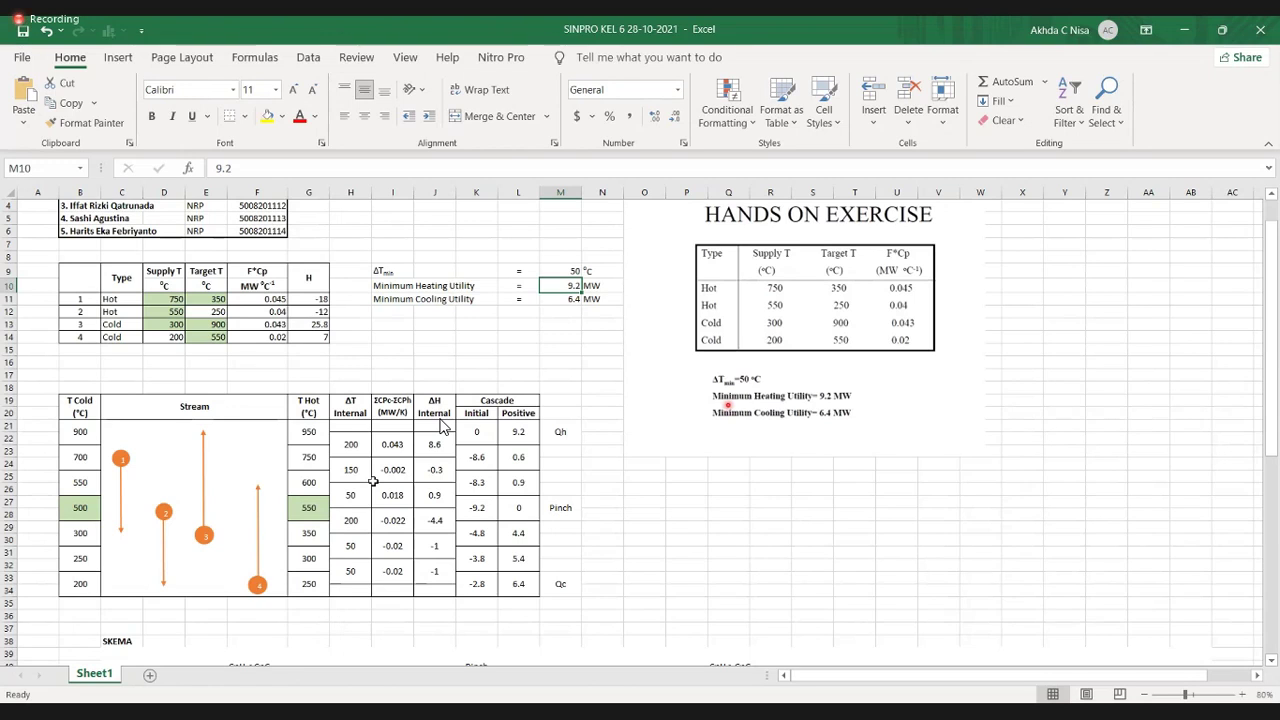
click(84, 430)
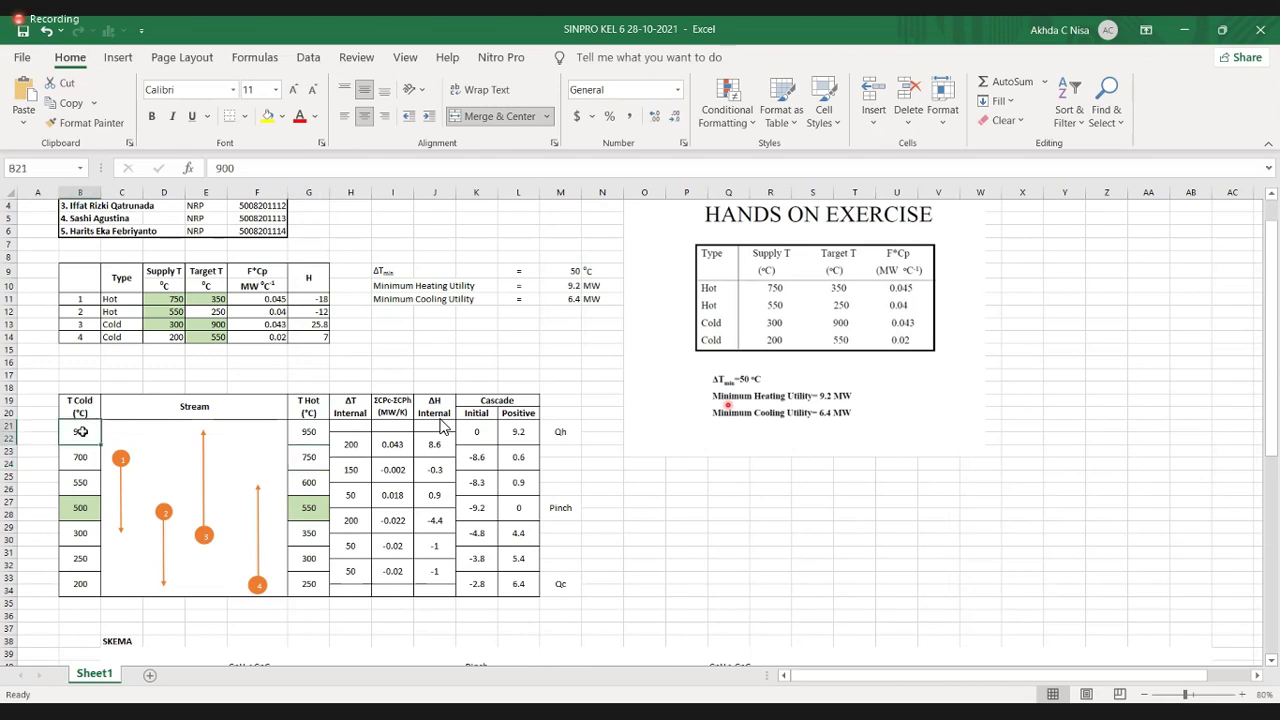
click(314, 430)
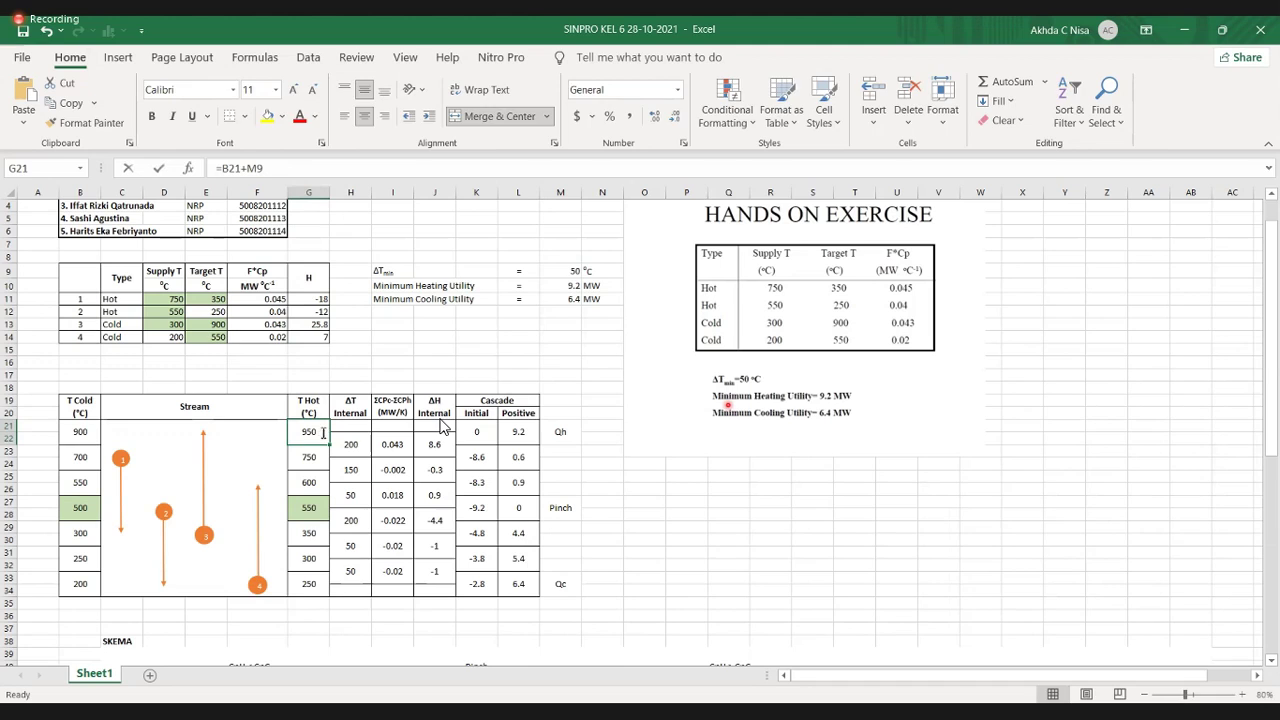
double_click(322, 432)
key(Return)
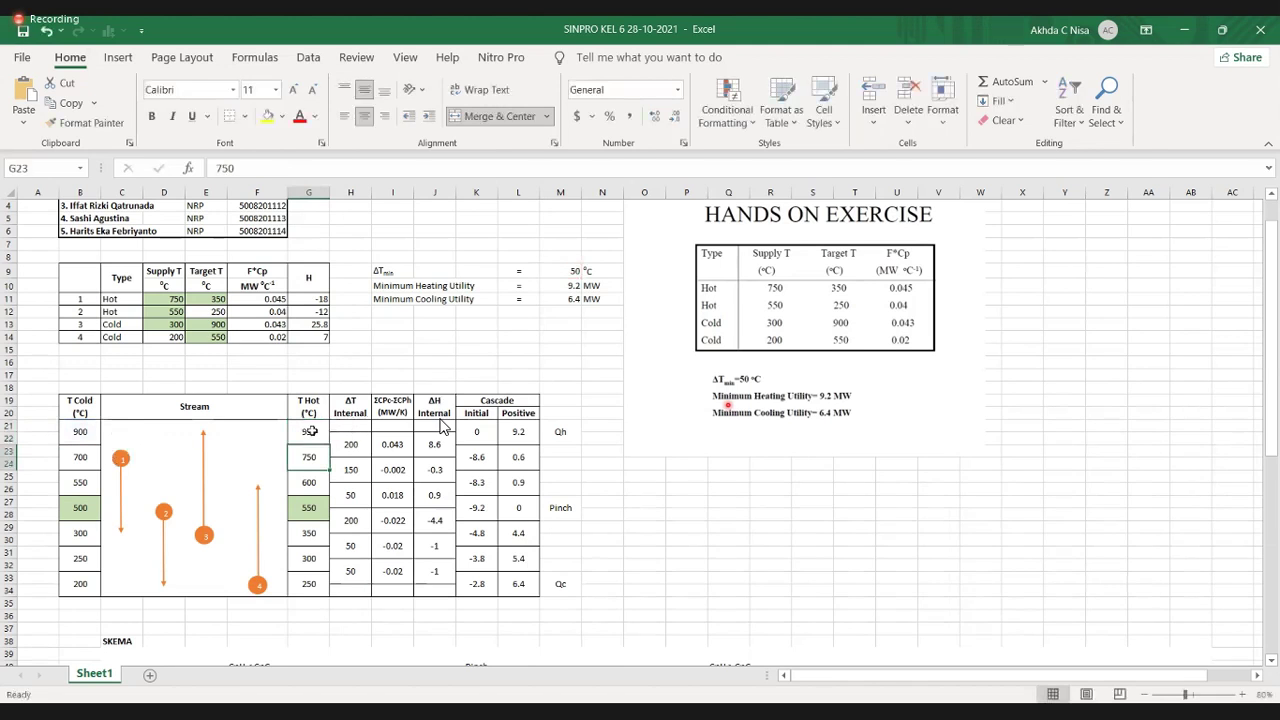
Step: Examine the T Cold formula in B23 and the T Hot cell G23 it refers to
click(78, 457)
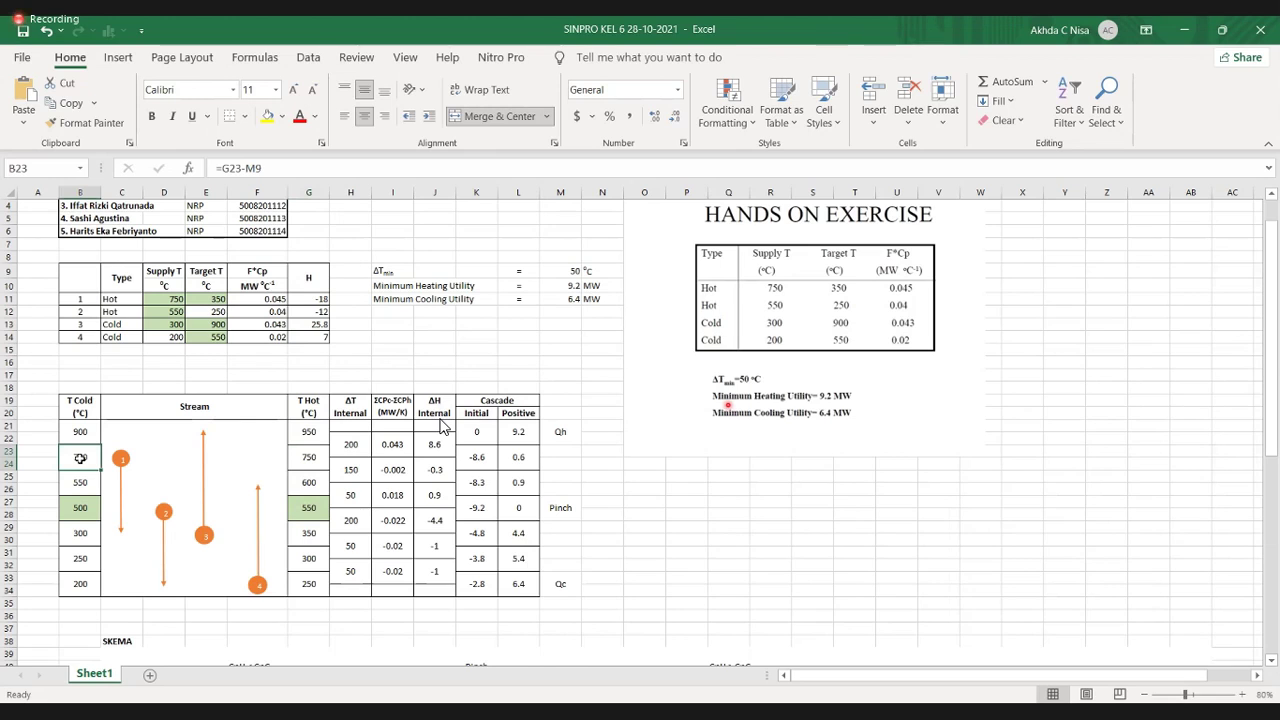
double_click(81, 458)
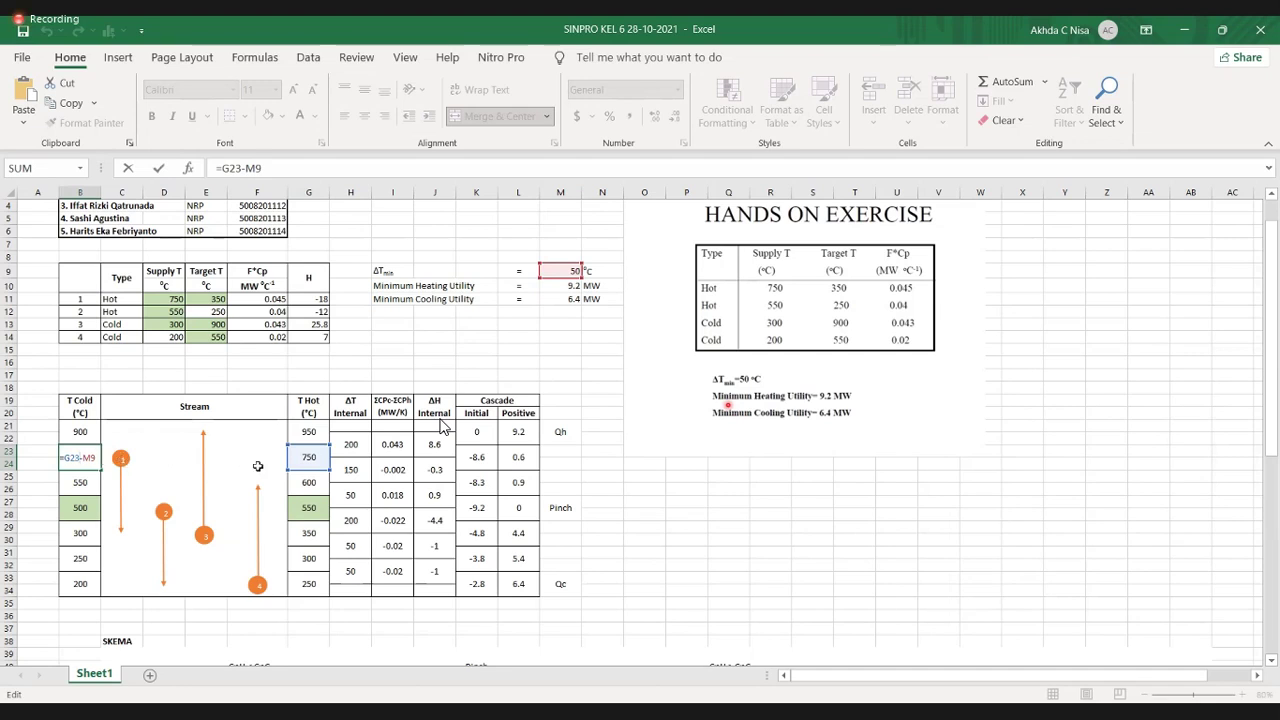
key(Return)
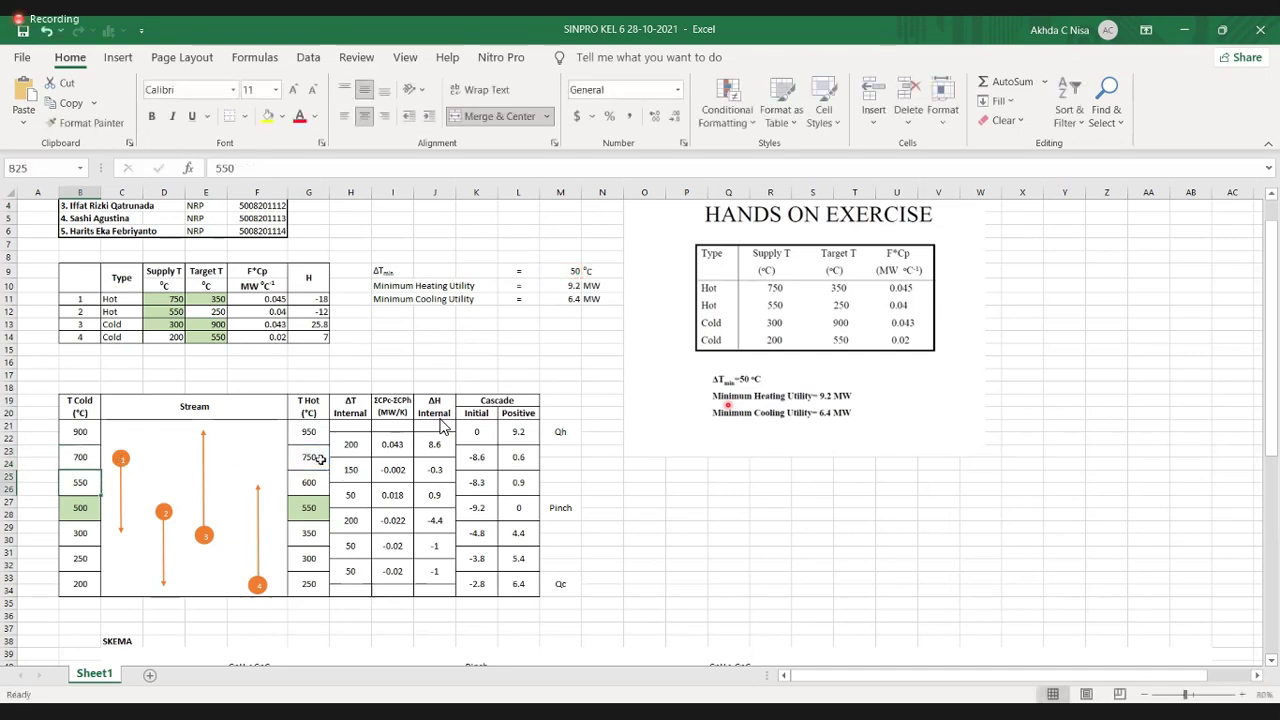
click(316, 458)
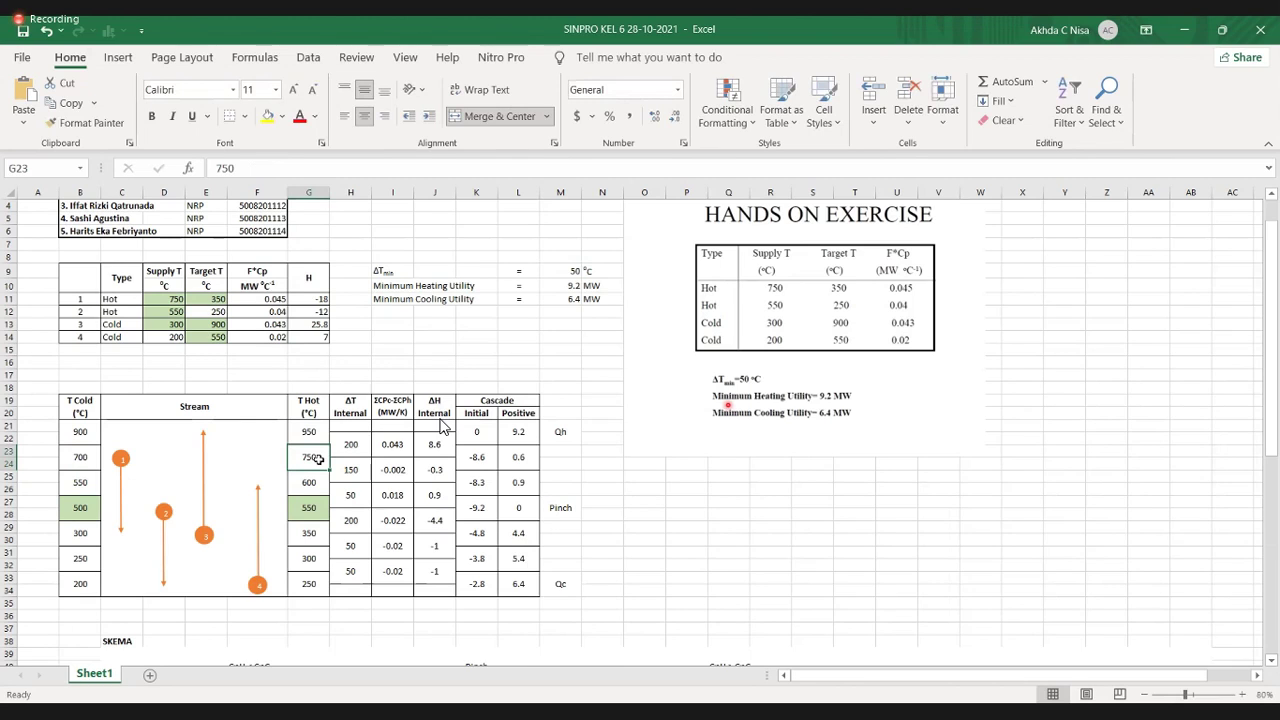
click(80, 456)
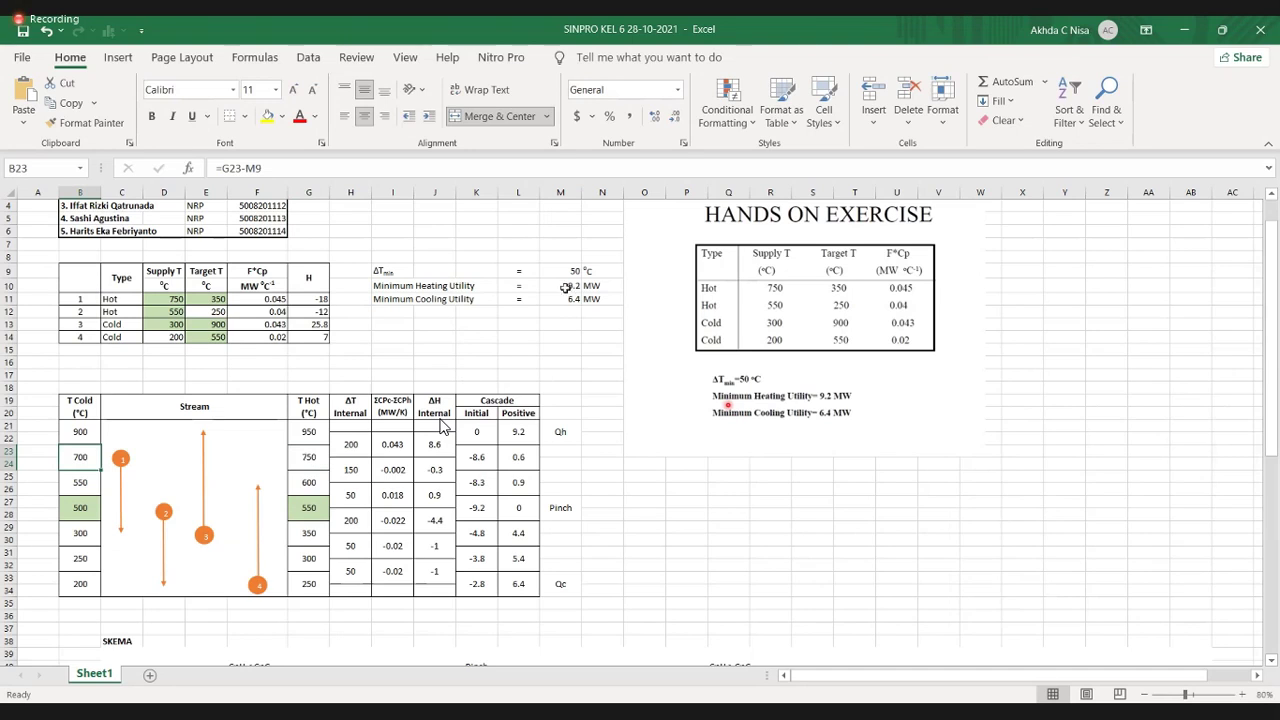
Step: Examine the T Cold and T Hot entries in rows 25 and 27 of the cascade table
click(80, 484)
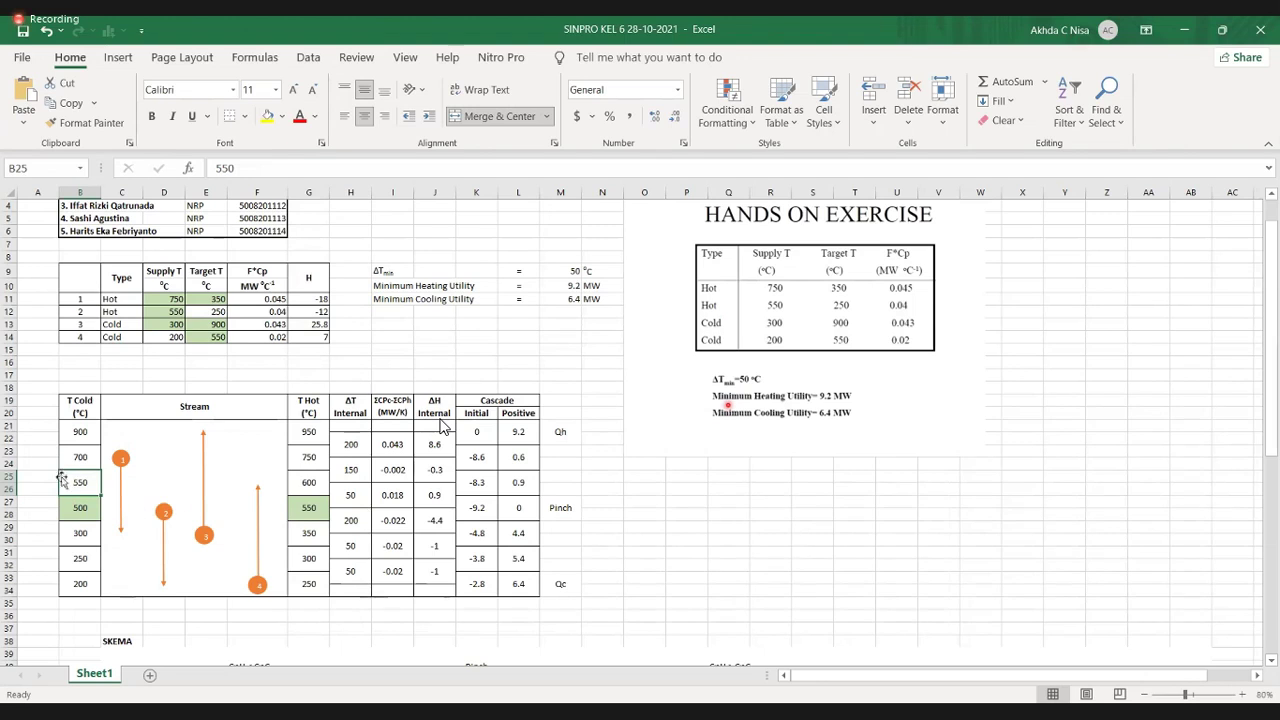
click(309, 483)
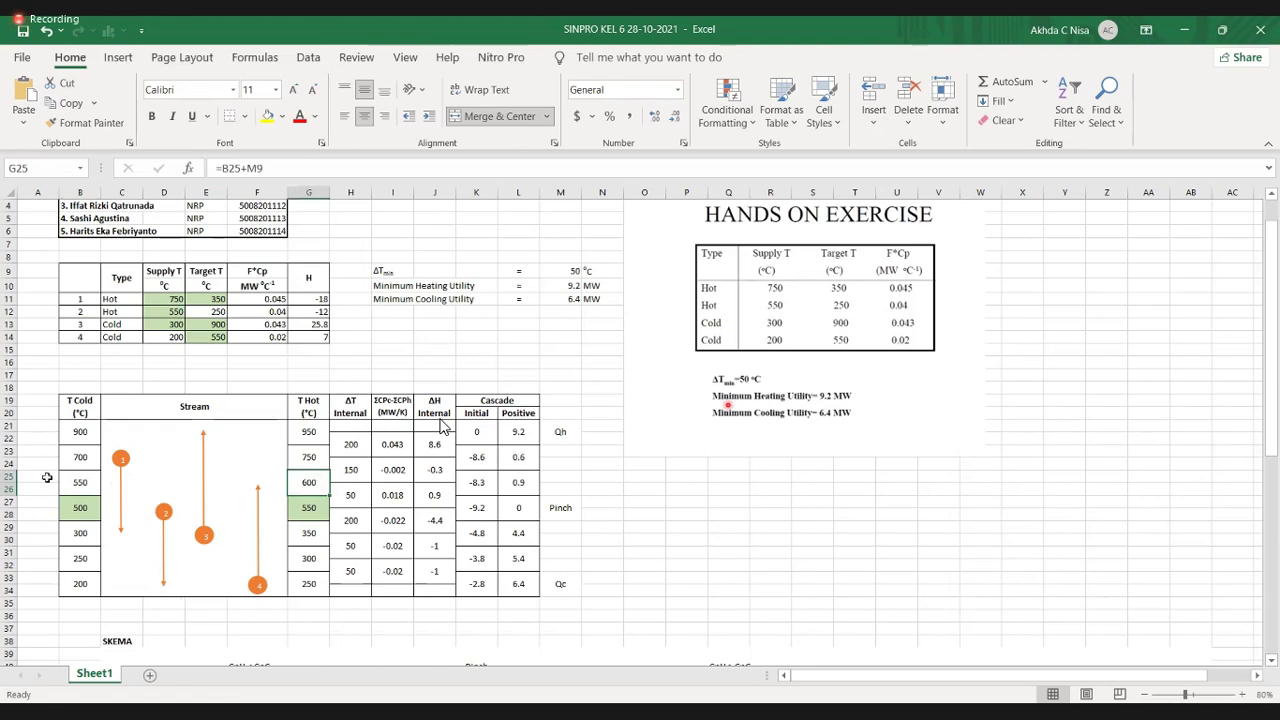
click(320, 508)
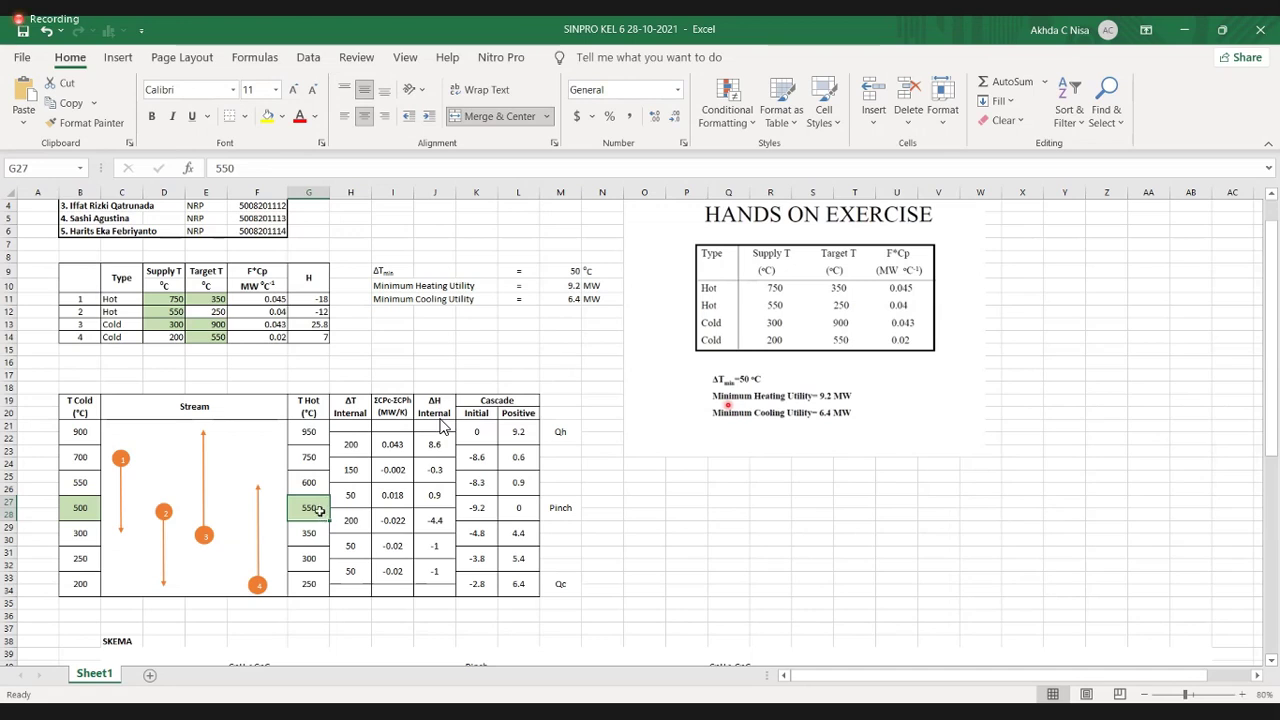
click(83, 510)
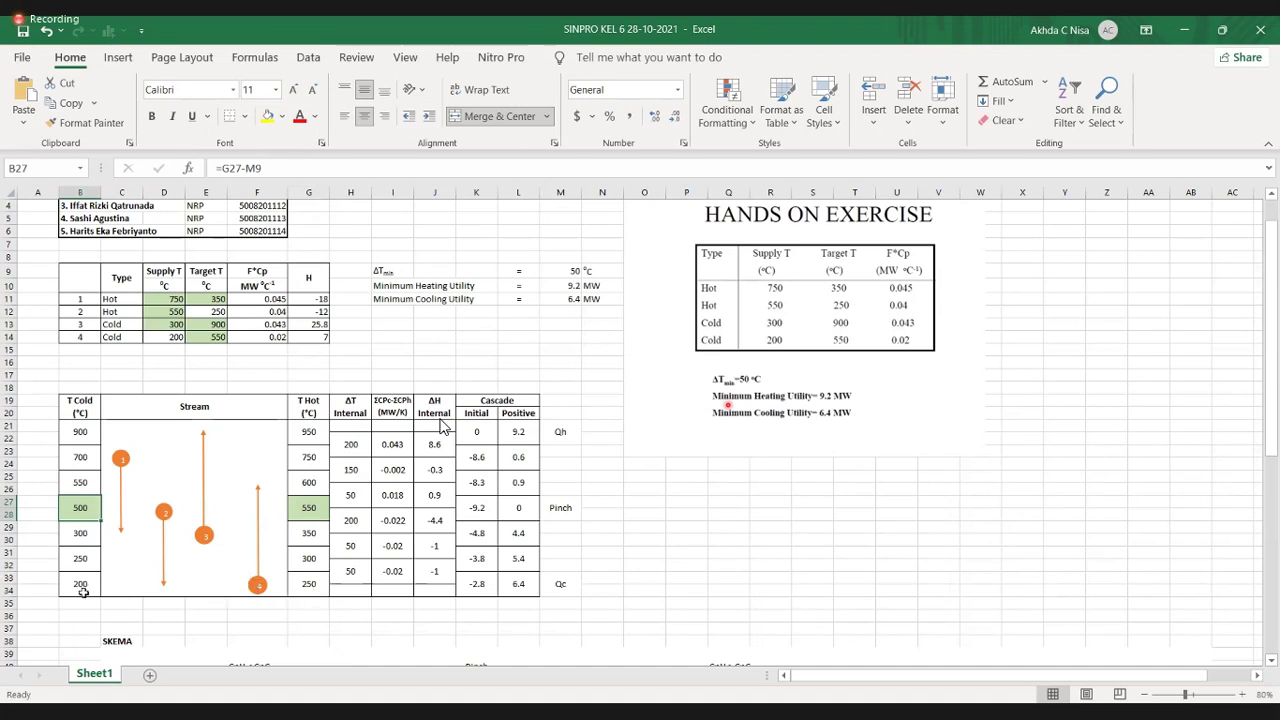
Step: Inspect the ΔT Internal formula in H22 and its referenced T Hot cells
click(352, 443)
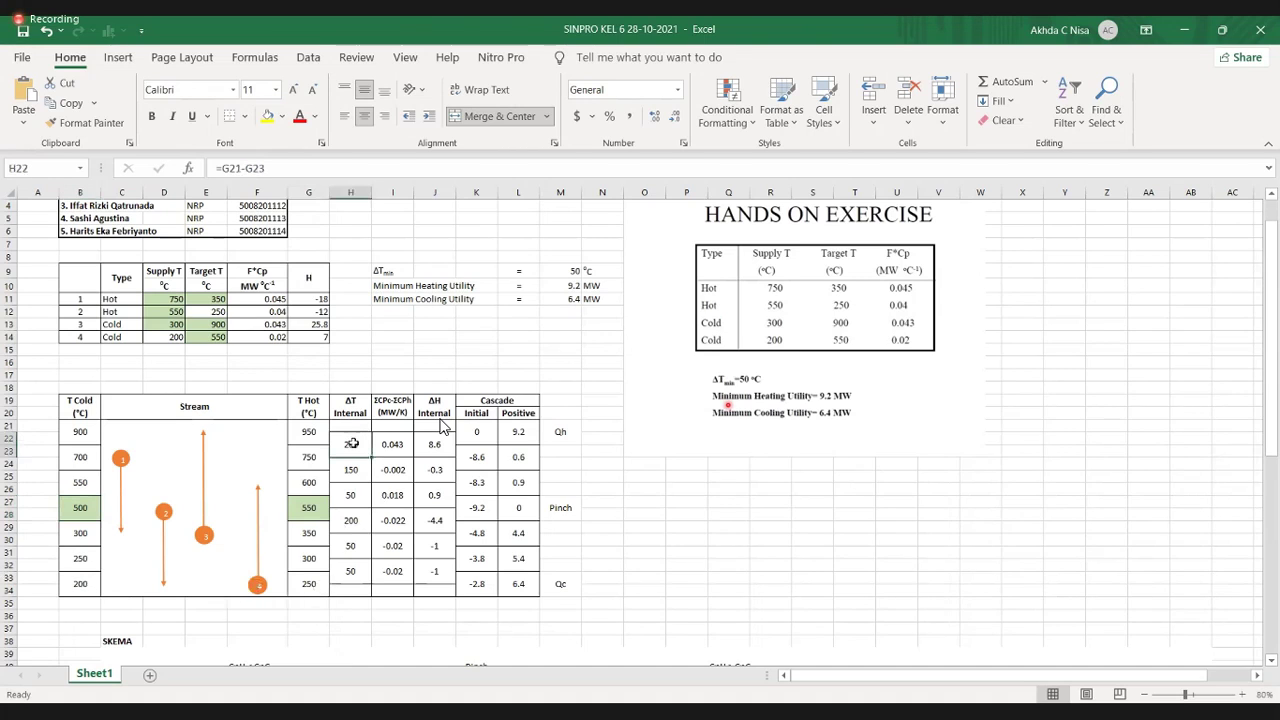
double_click(352, 443)
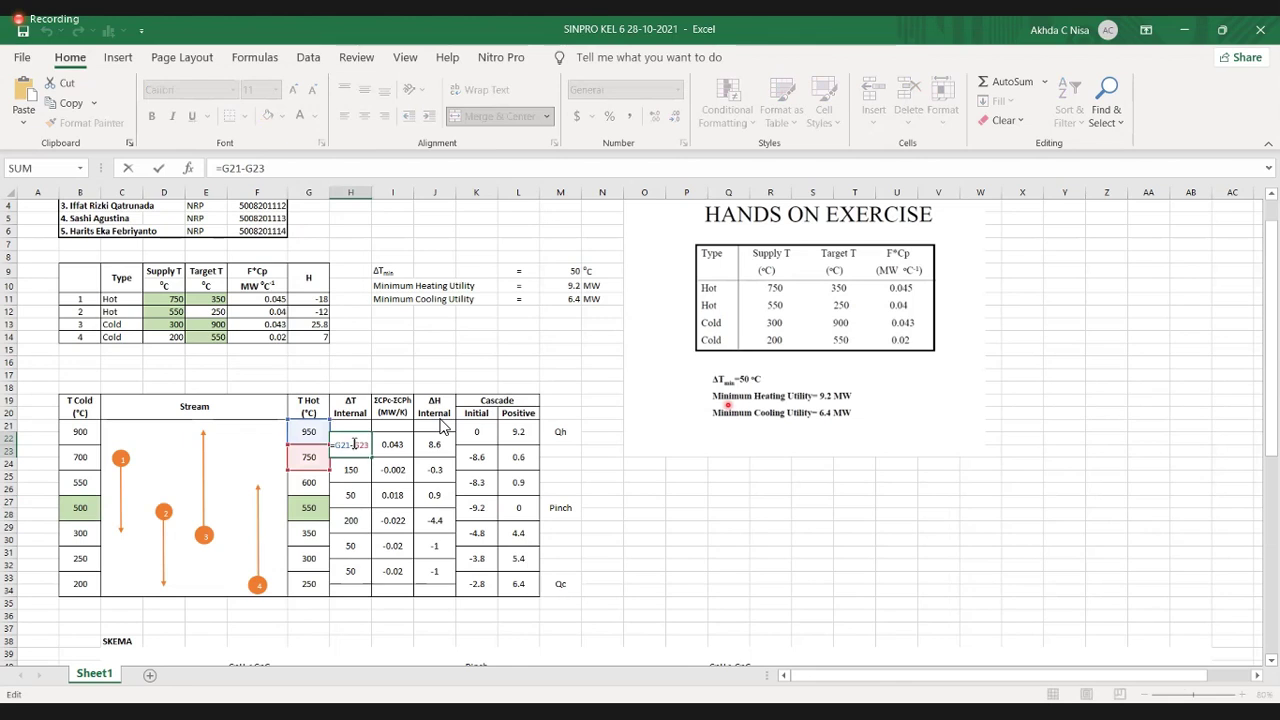
key(Return)
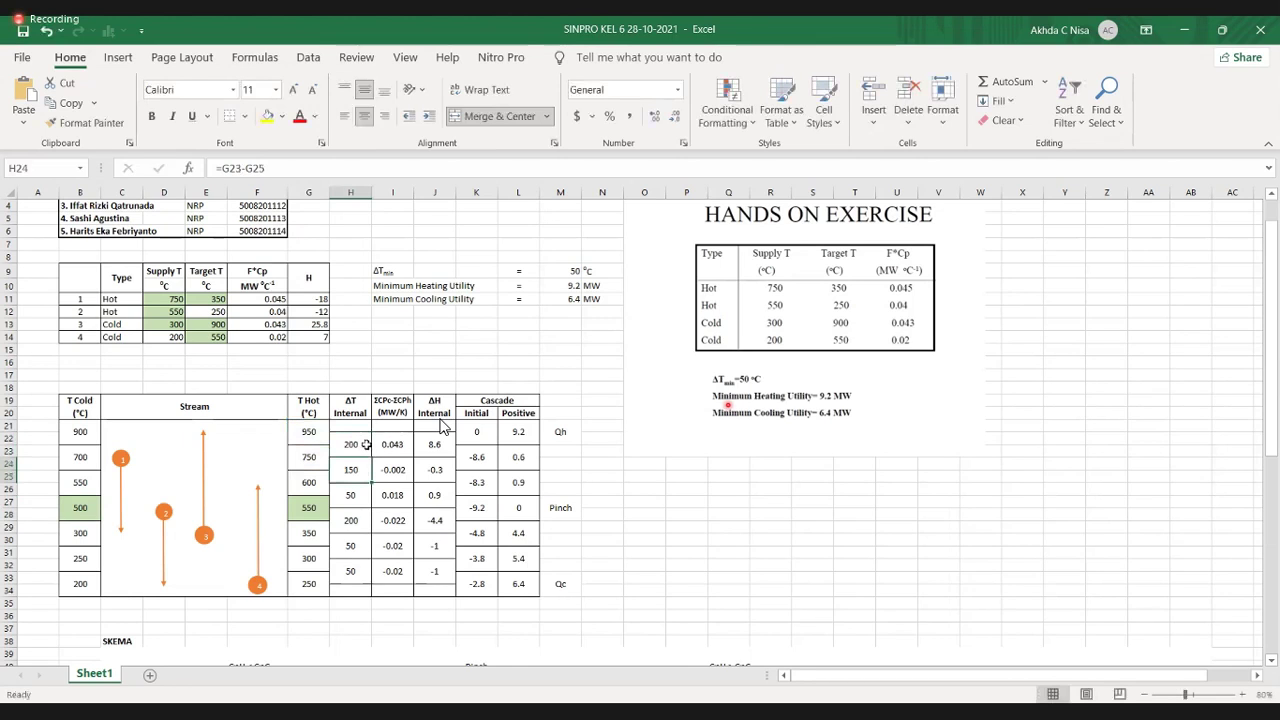
Step: Inspect the ΣCPc-ΣCPh formula in I22 and the stream F*Cp cell it references
click(395, 443)
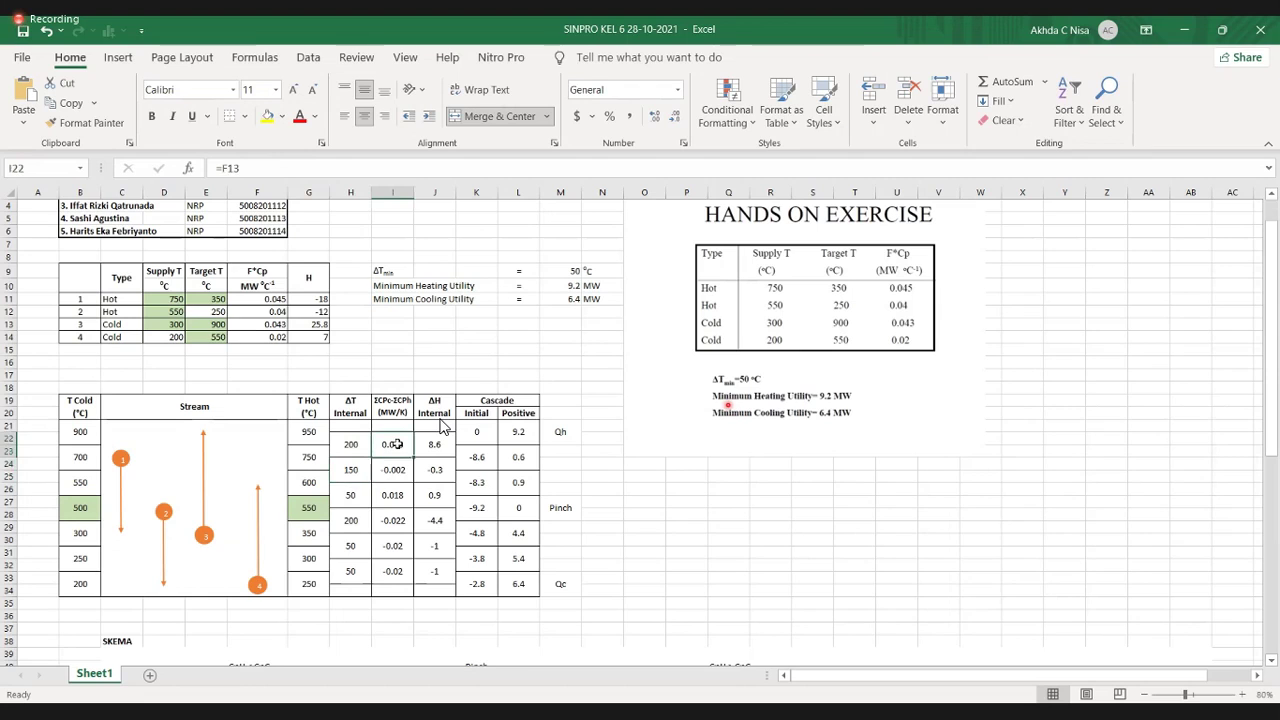
double_click(397, 443)
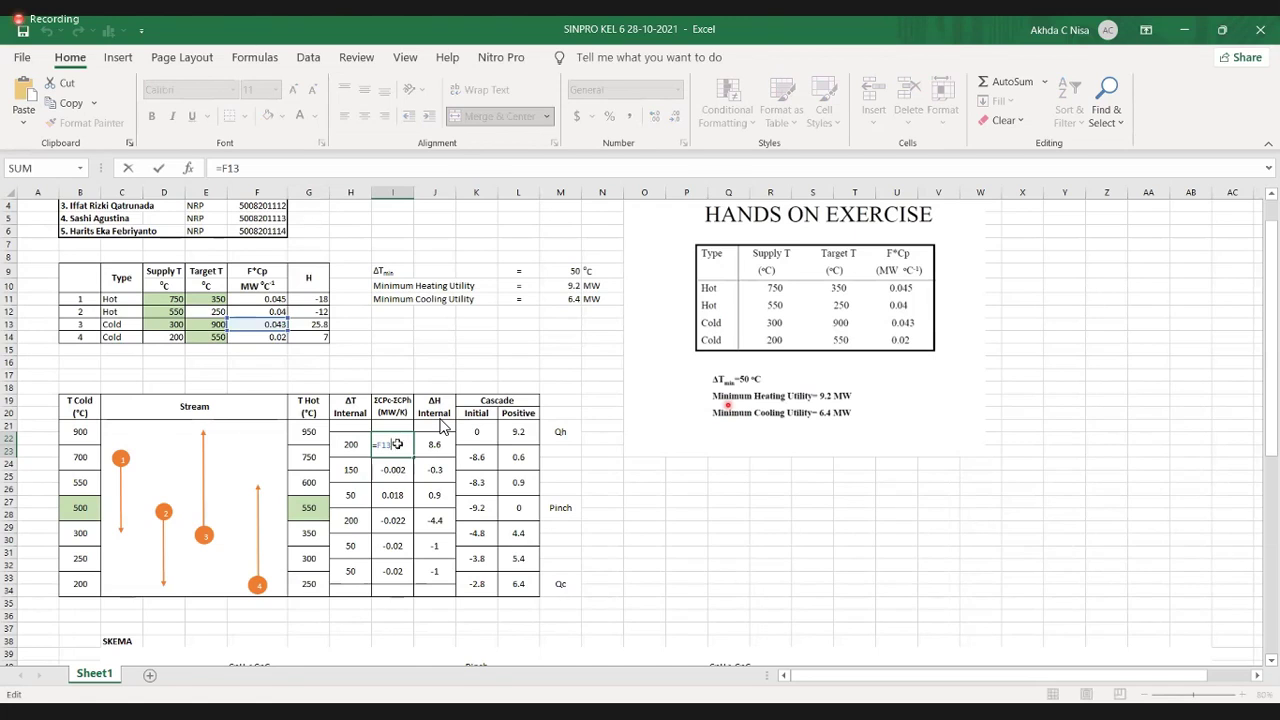
key(Return)
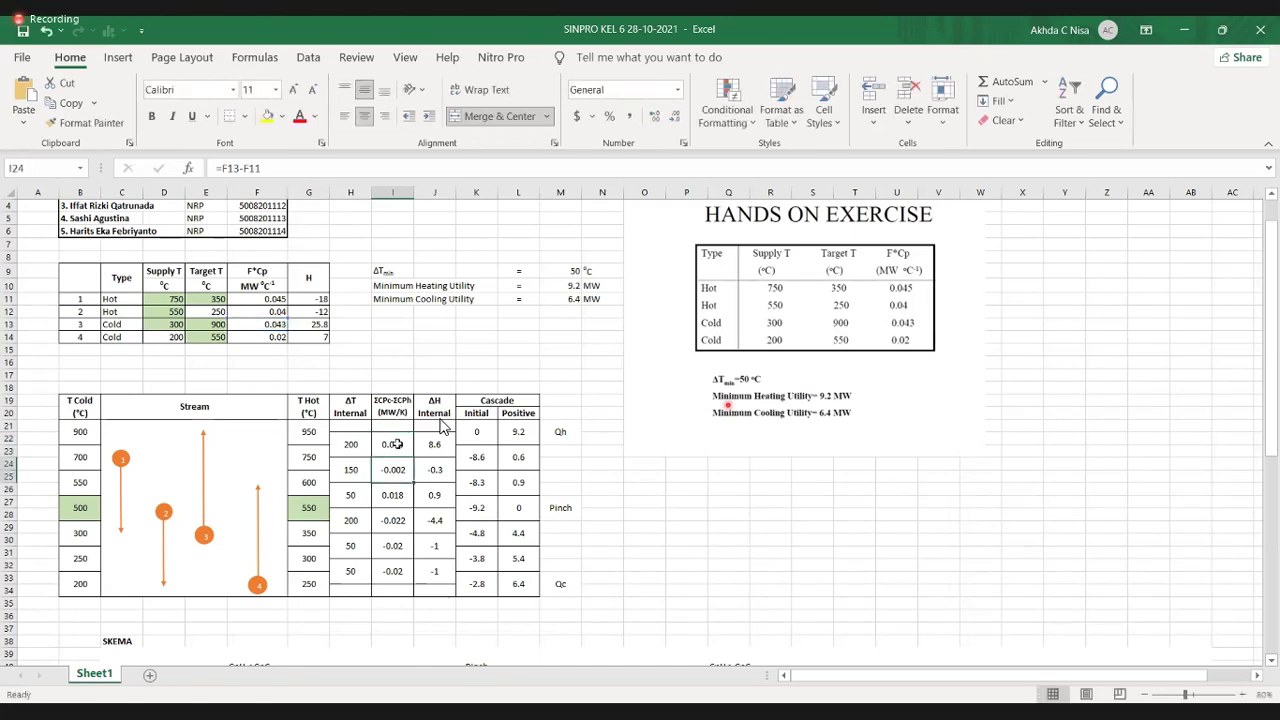
click(396, 444)
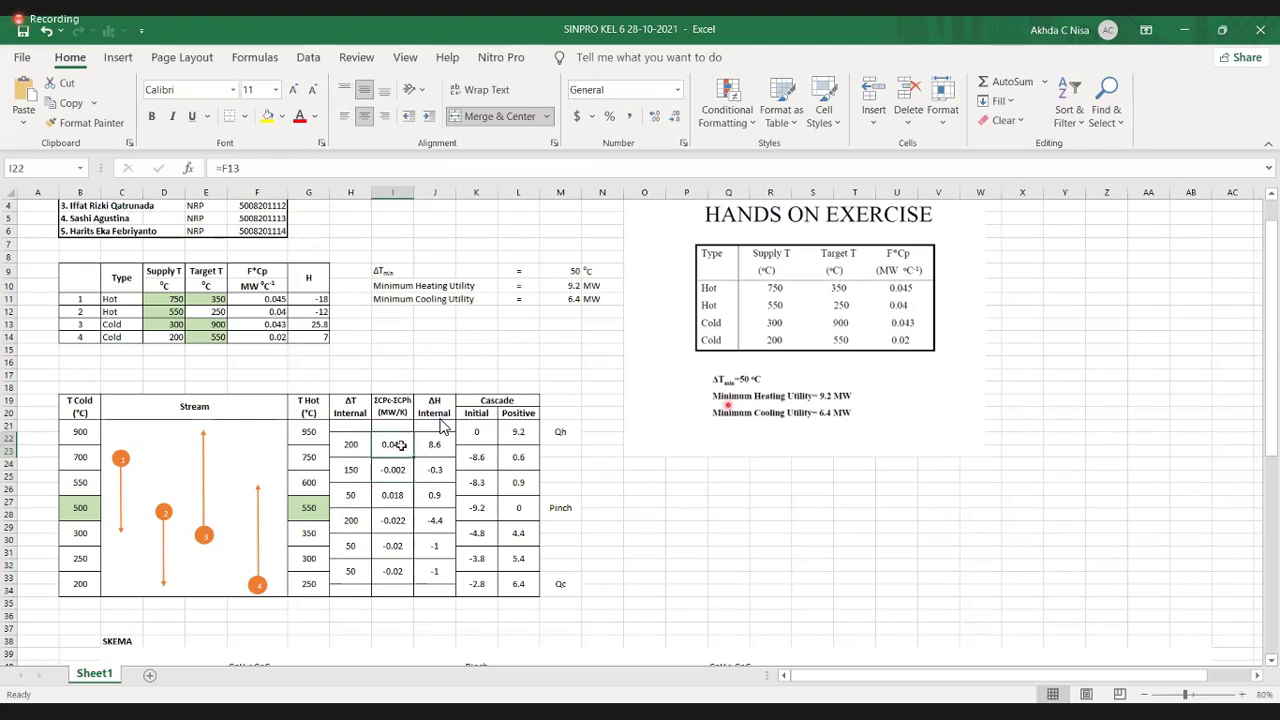
double_click(400, 444)
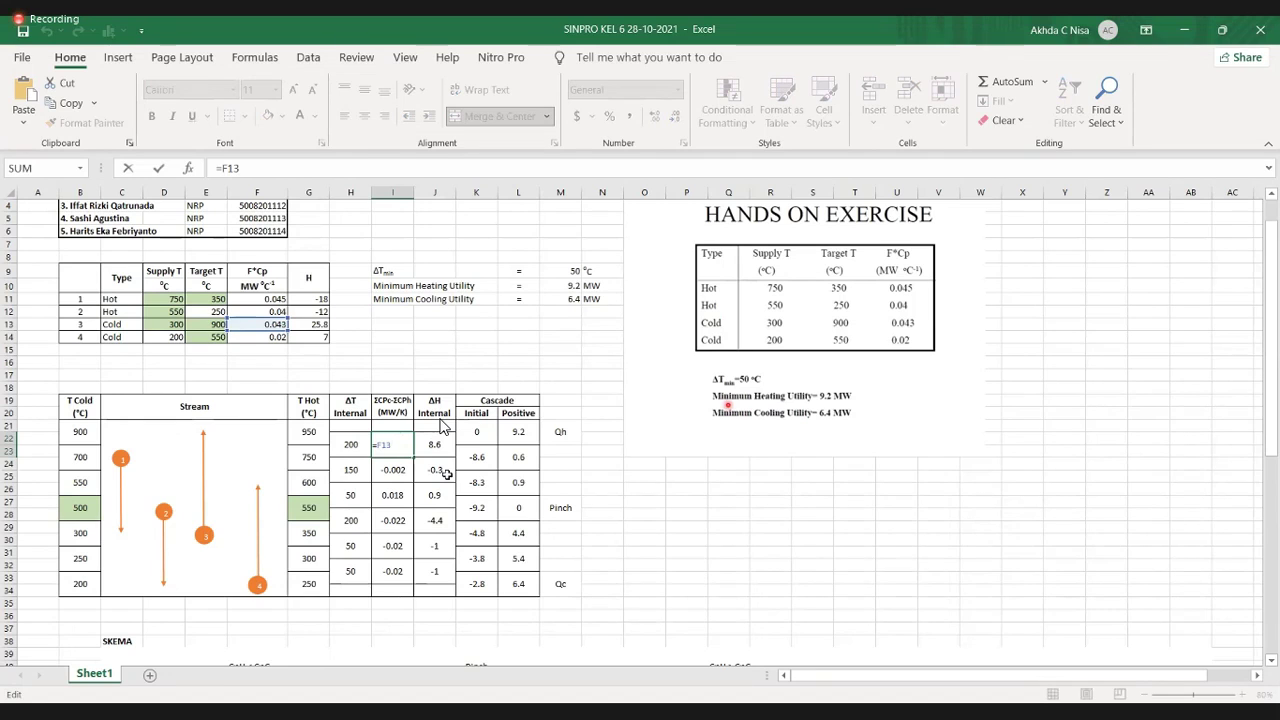
key(Return)
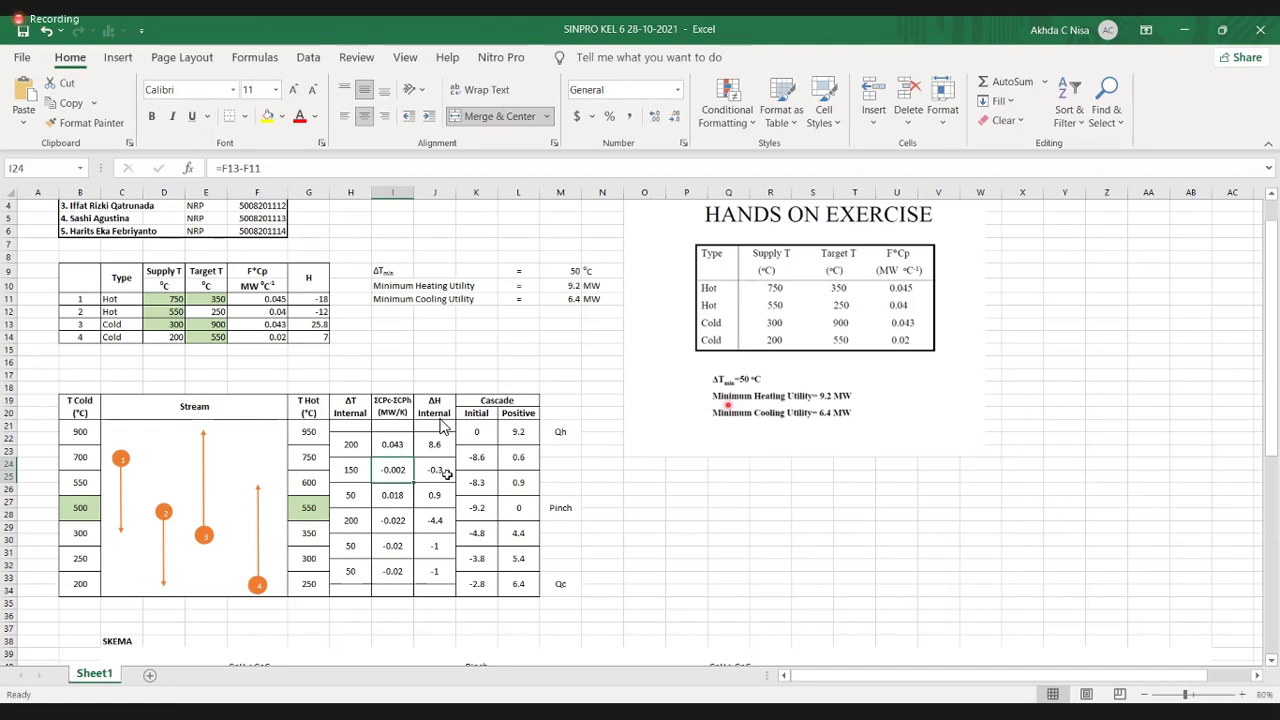
double_click(398, 468)
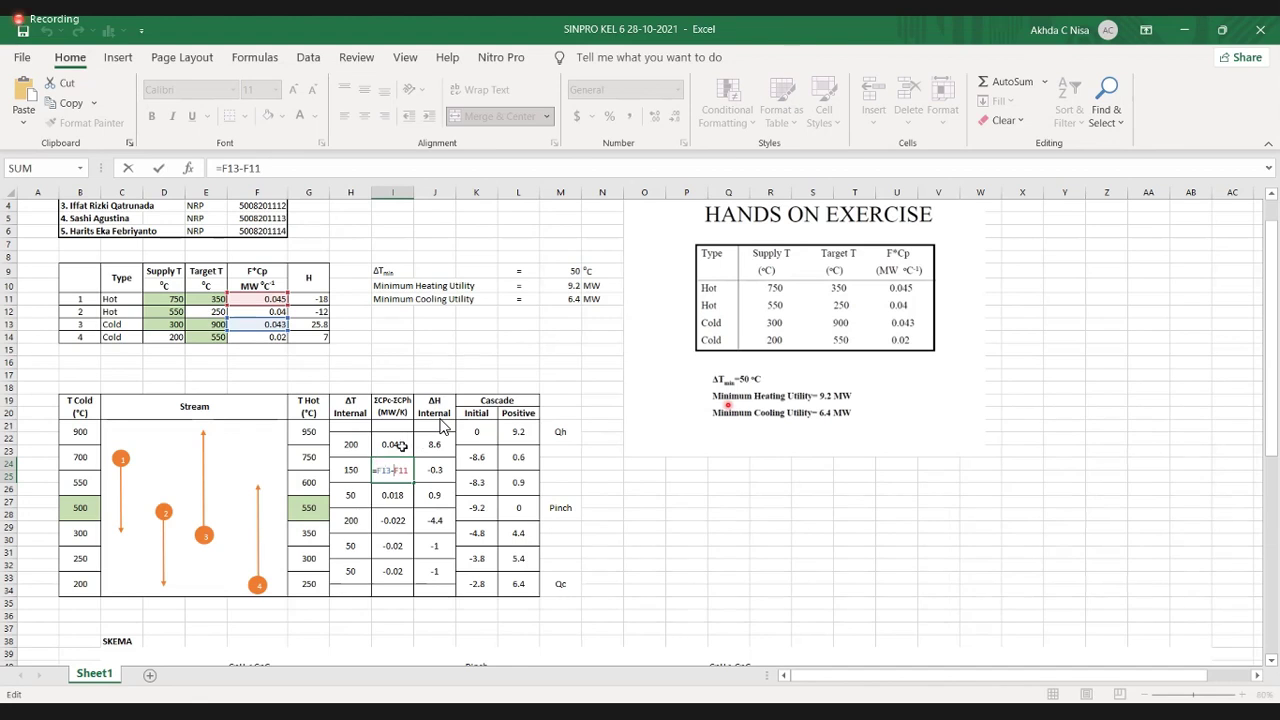
click(432, 502)
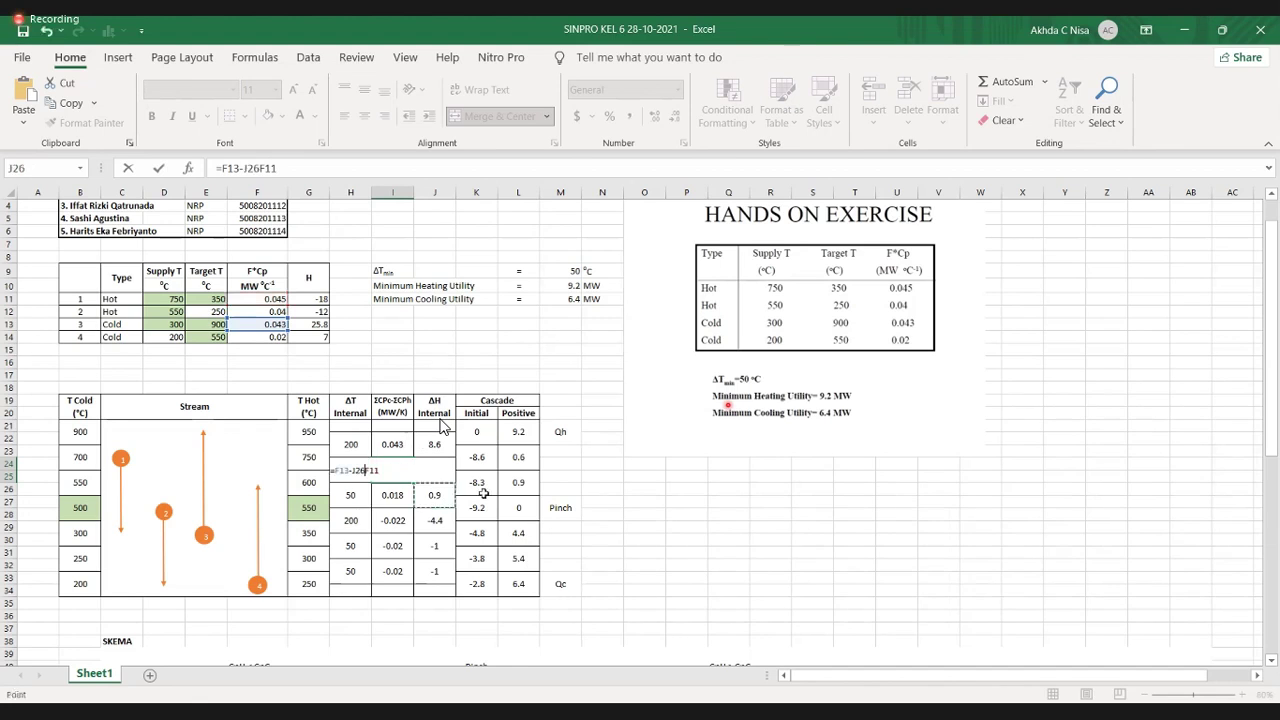
key(Return)
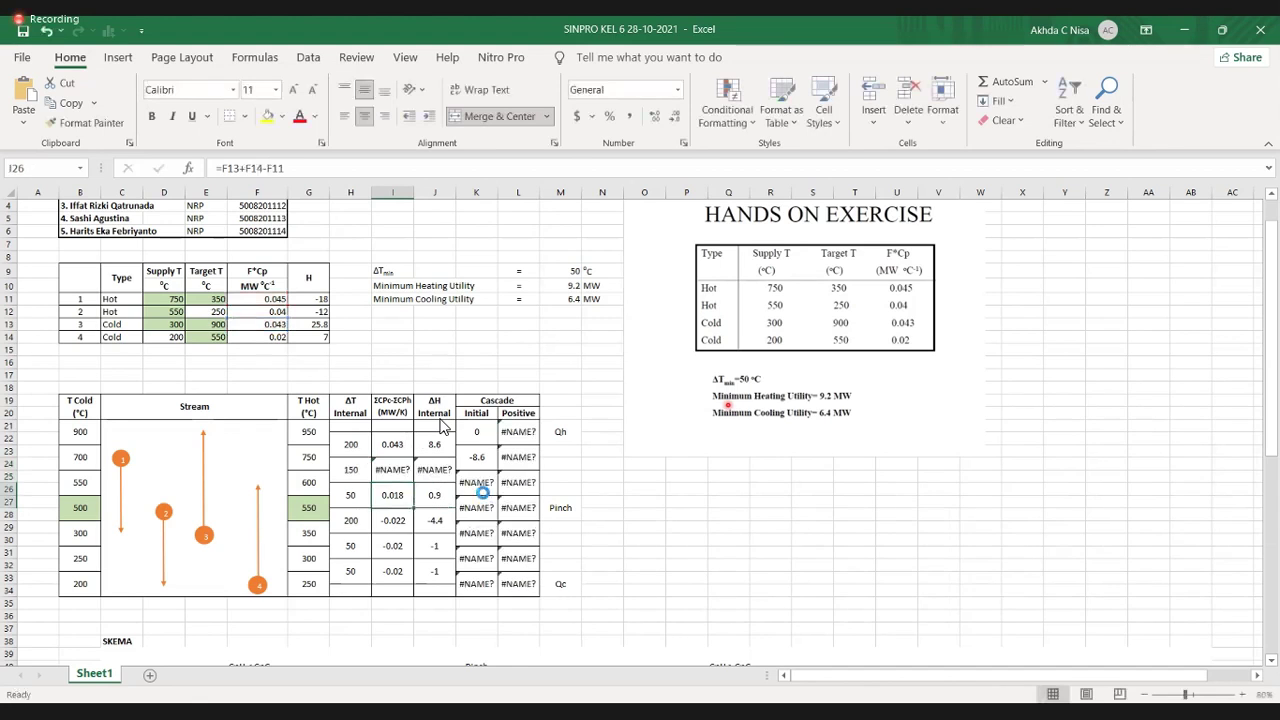
key(ctrl+z)
Step: Compare the ΣCPc-ΣCPh formulas of the first three temperature intervals in I22, I24 and I26
click(398, 446)
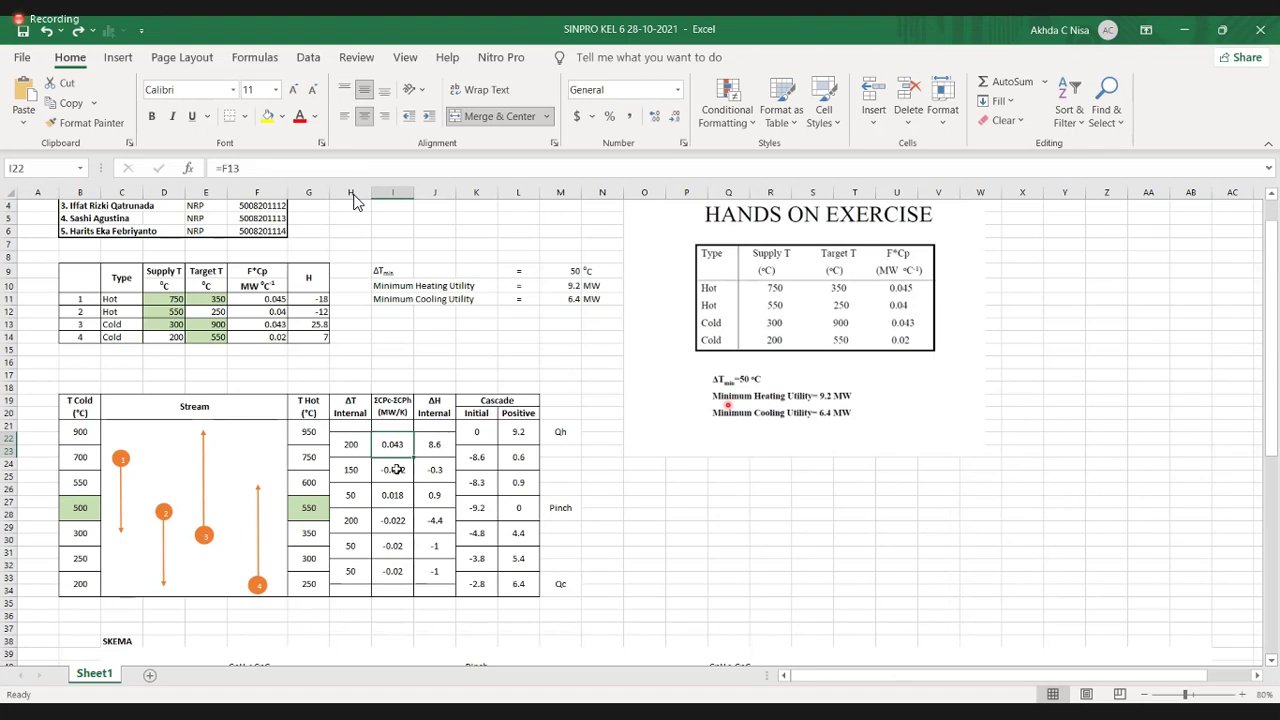
click(397, 469)
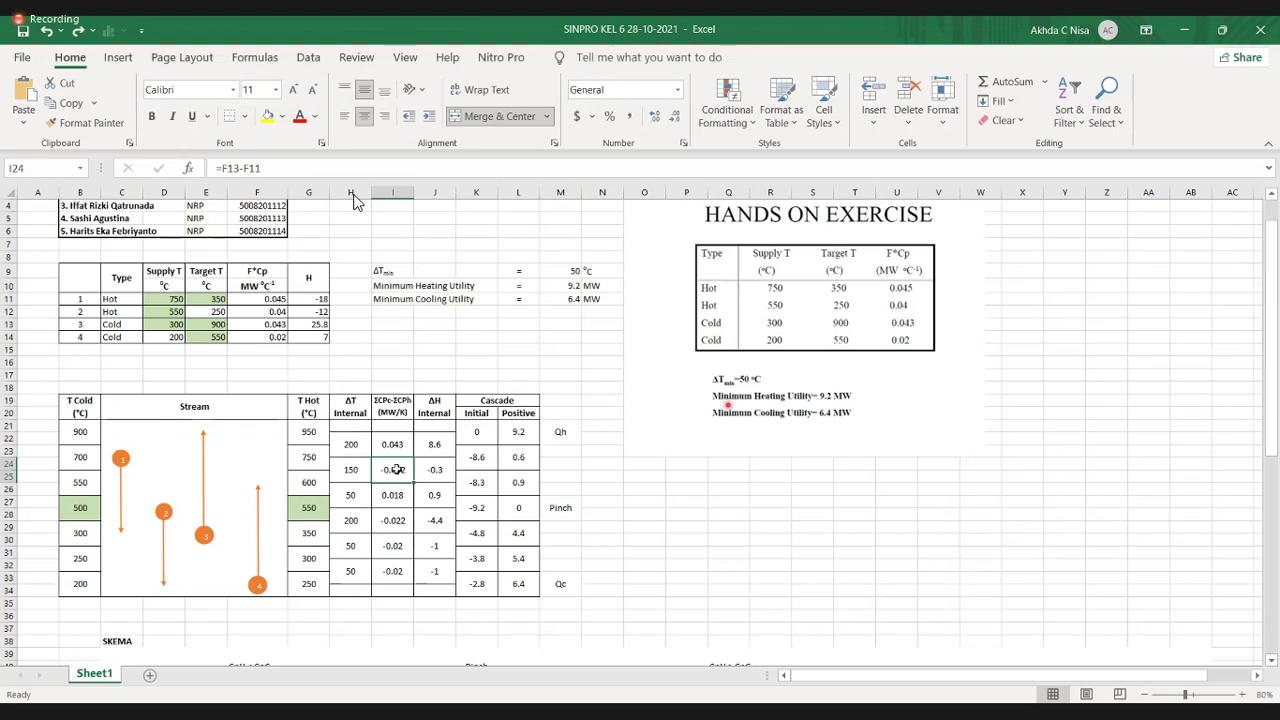
click(391, 443)
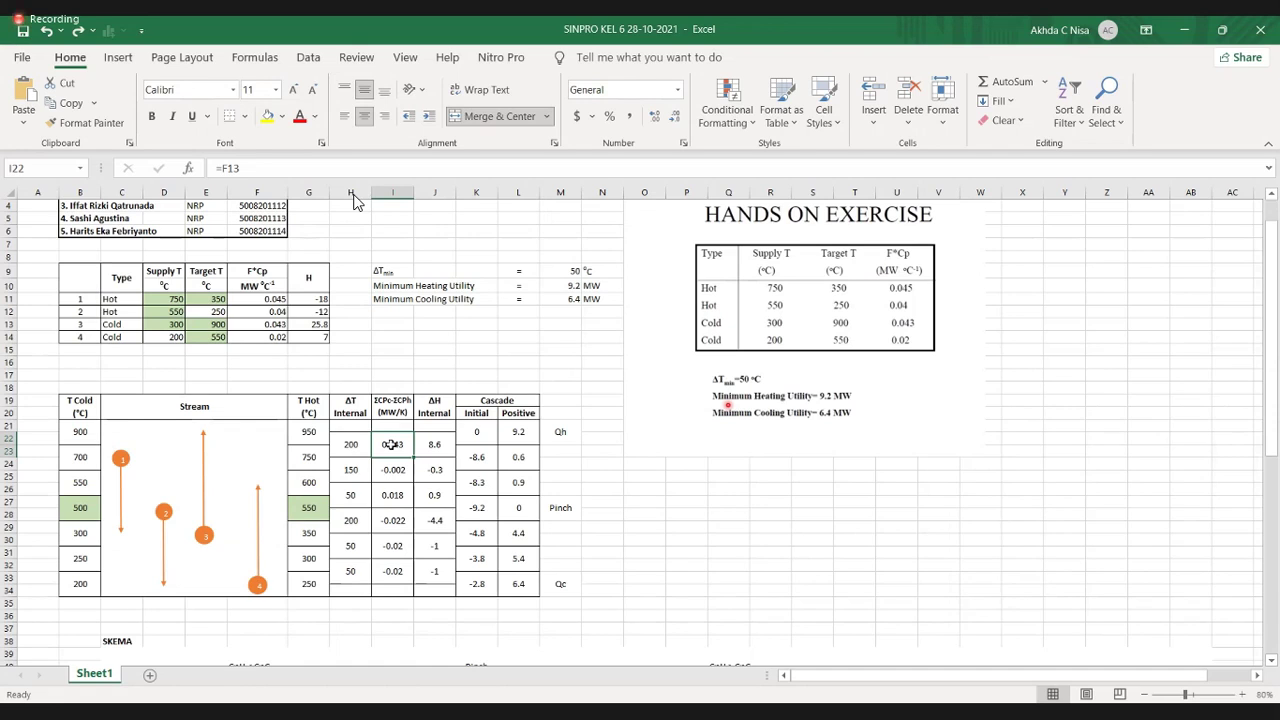
click(392, 495)
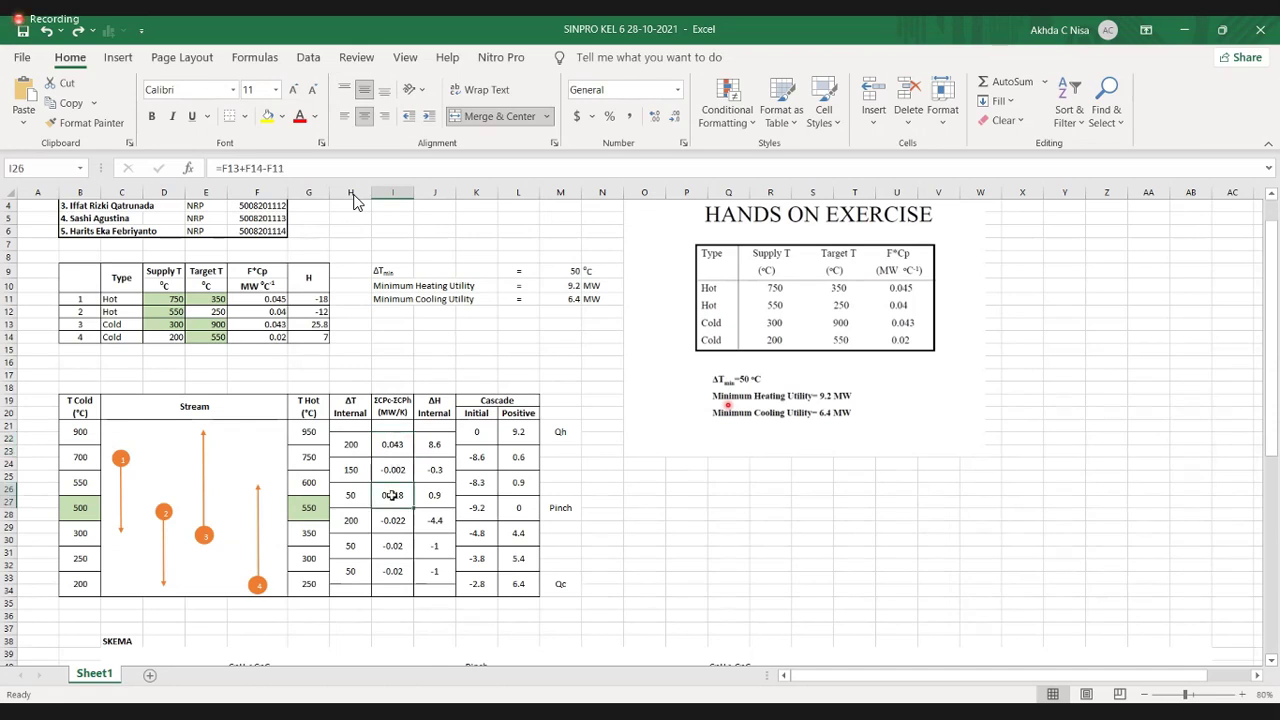
scroll(392, 495, down, 7)
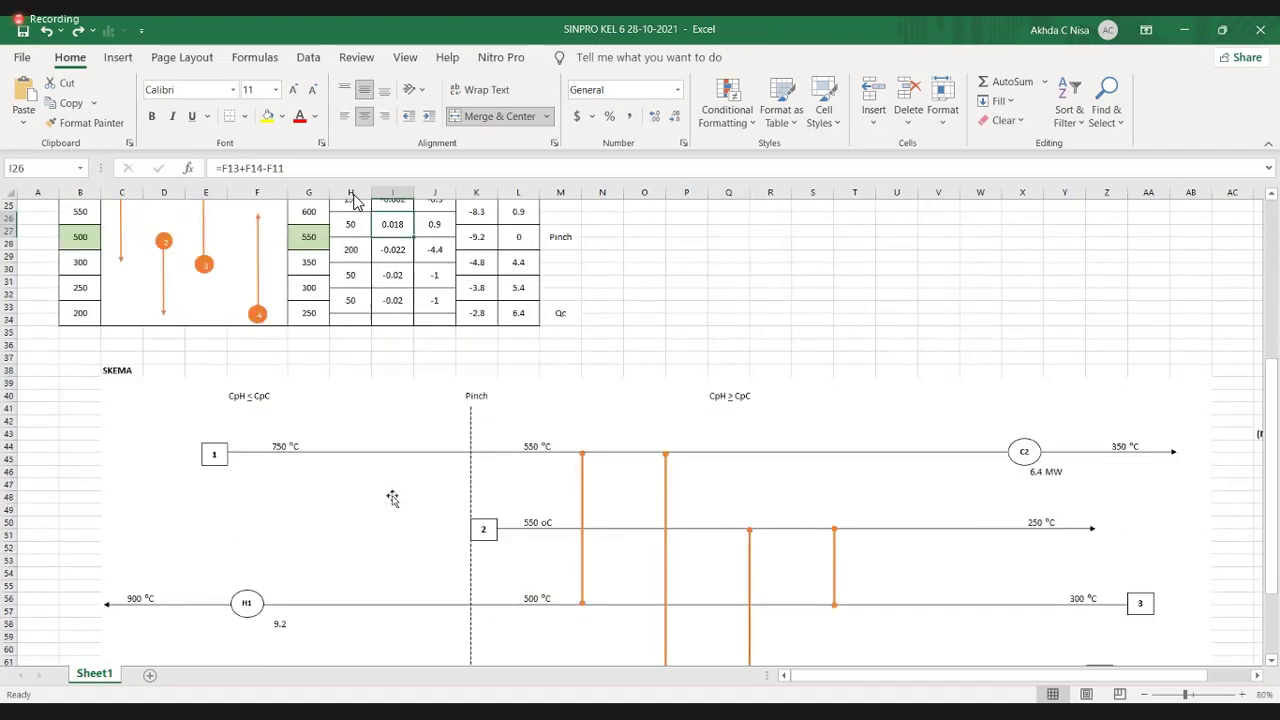
scroll(392, 497, up, 5)
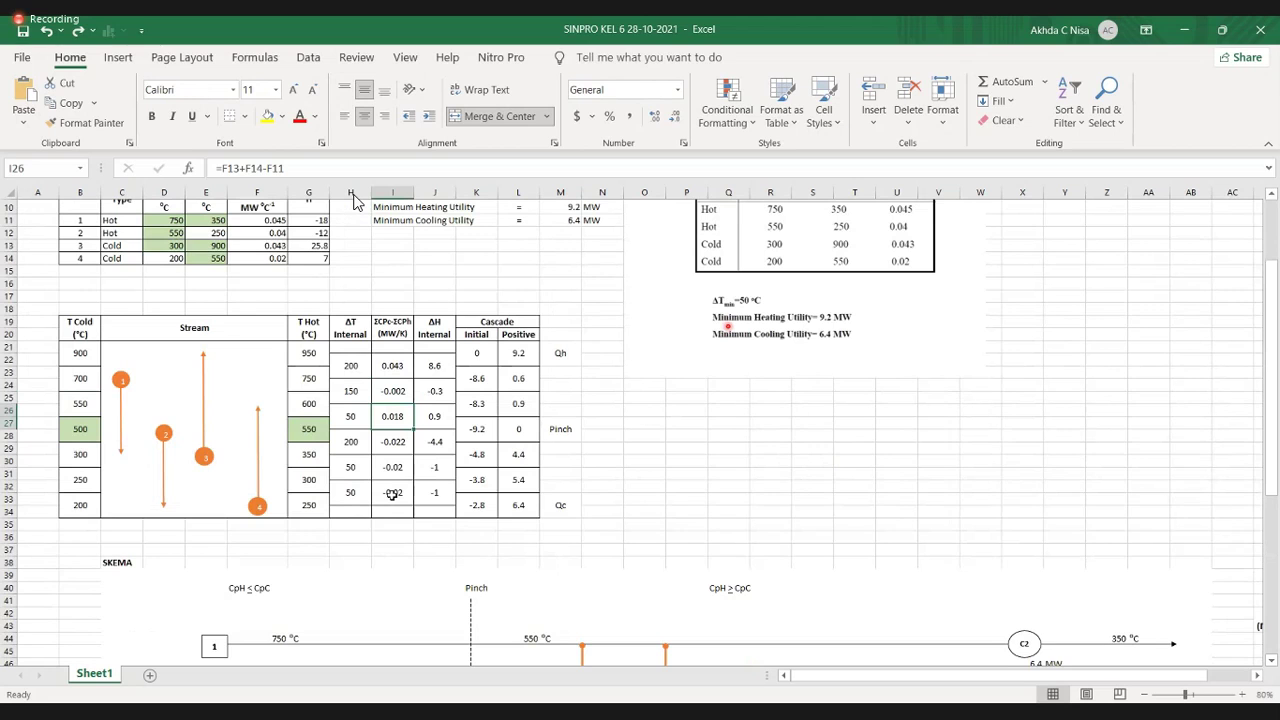
scroll(392, 494, up, 2)
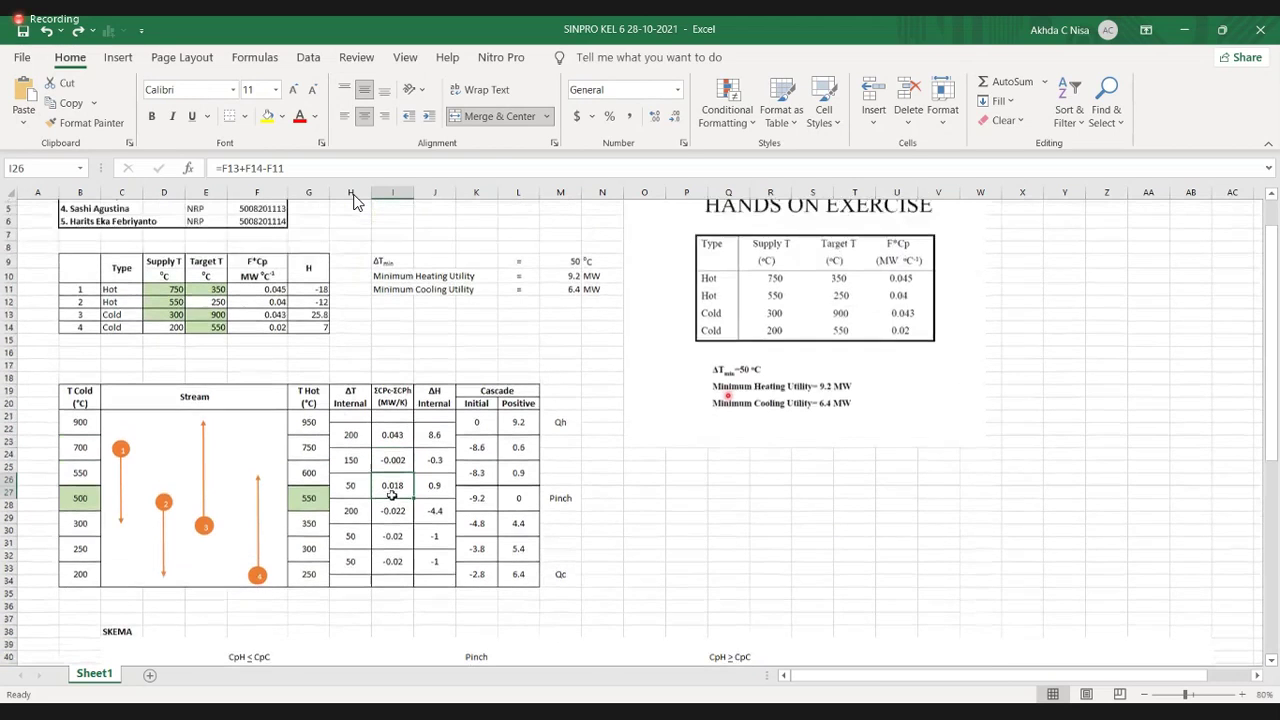
scroll(392, 494, up, 1)
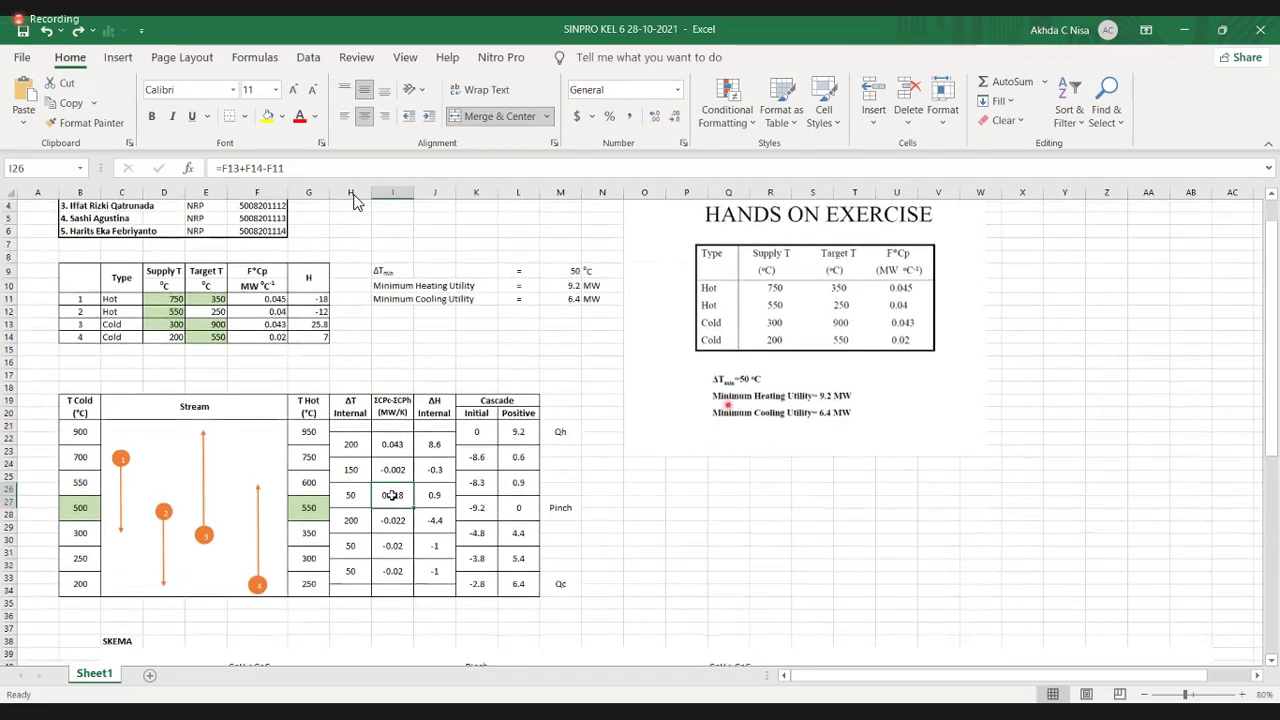
Step: Inspect the ΣCPc-ΣCPh formula in I26 and the stream F*Cp cells it references
scroll(392, 494, up, 1)
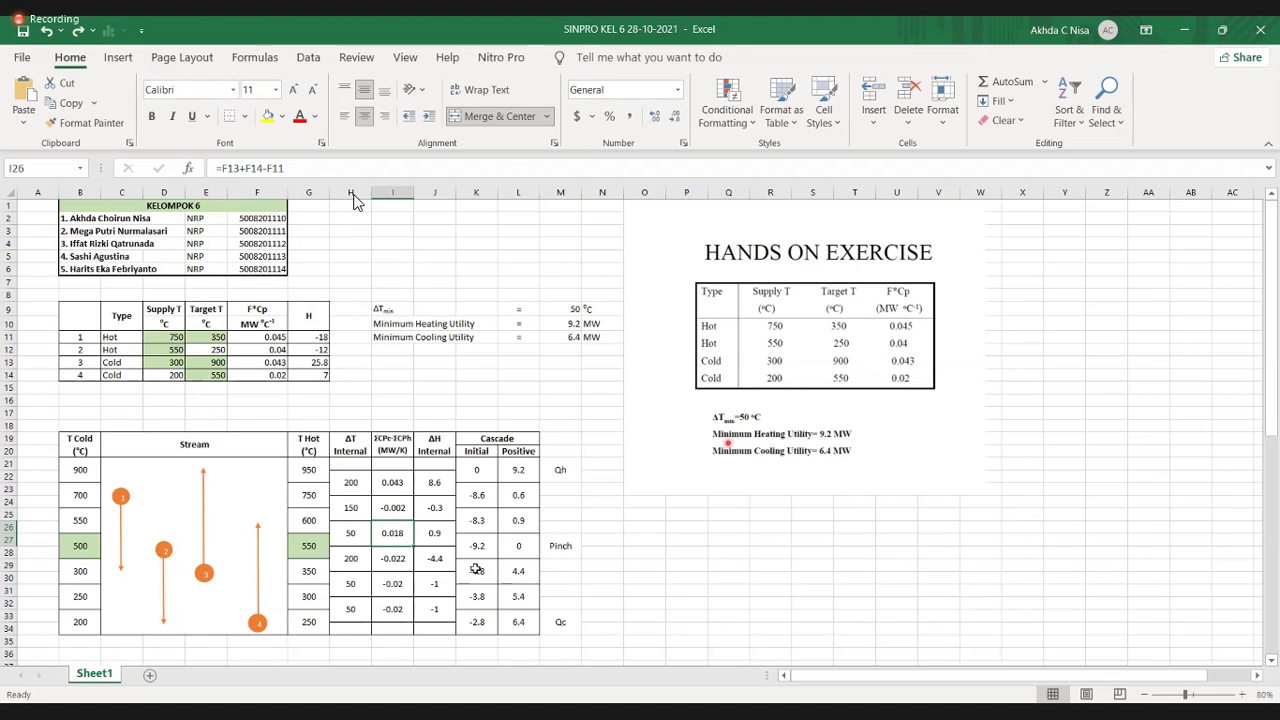
click(389, 164)
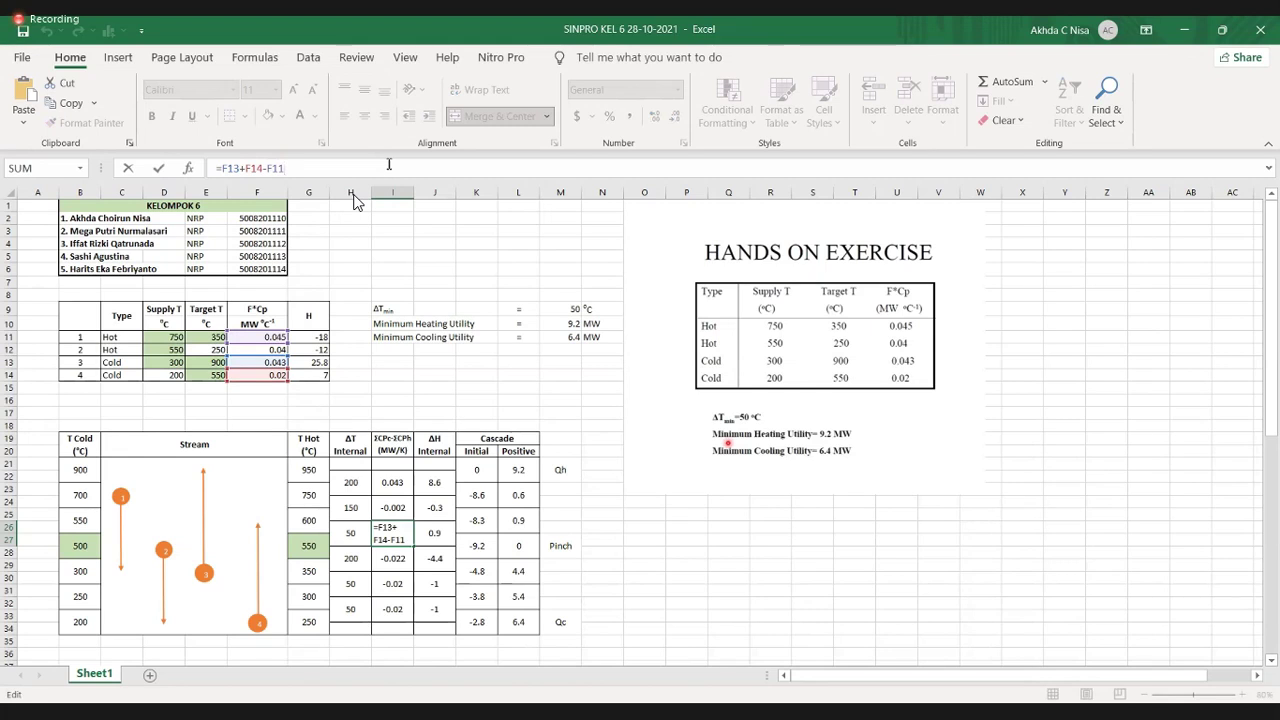
key(Return)
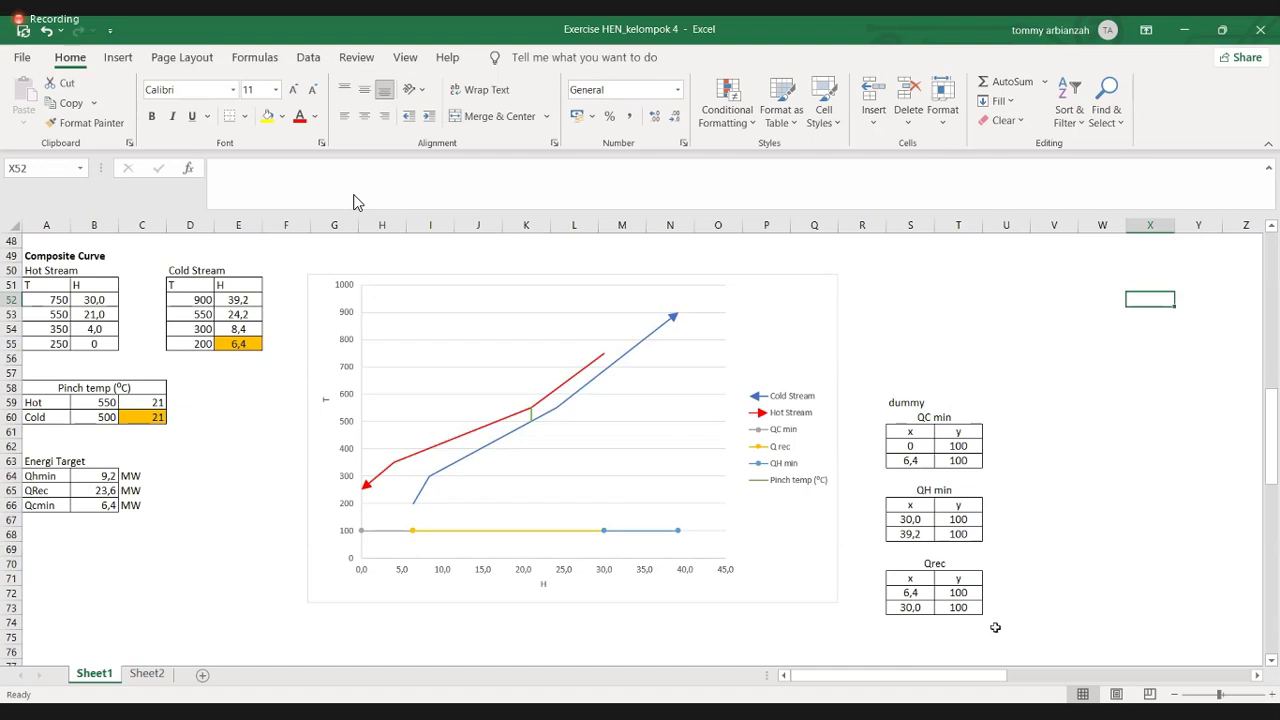
Step: Examine the Hot Stream line on the composite curve chart and the adjacent temperature and enthalpy tables
mouse_move(482, 432)
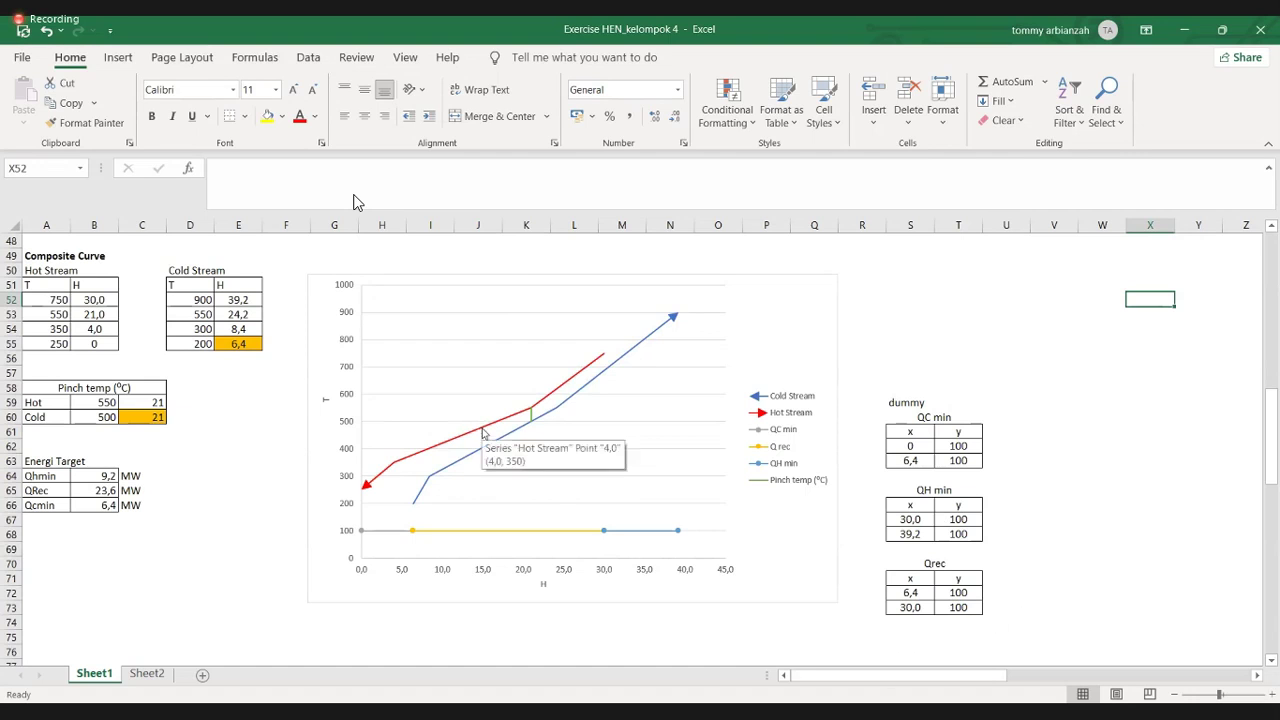
scroll(482, 432, up, 1)
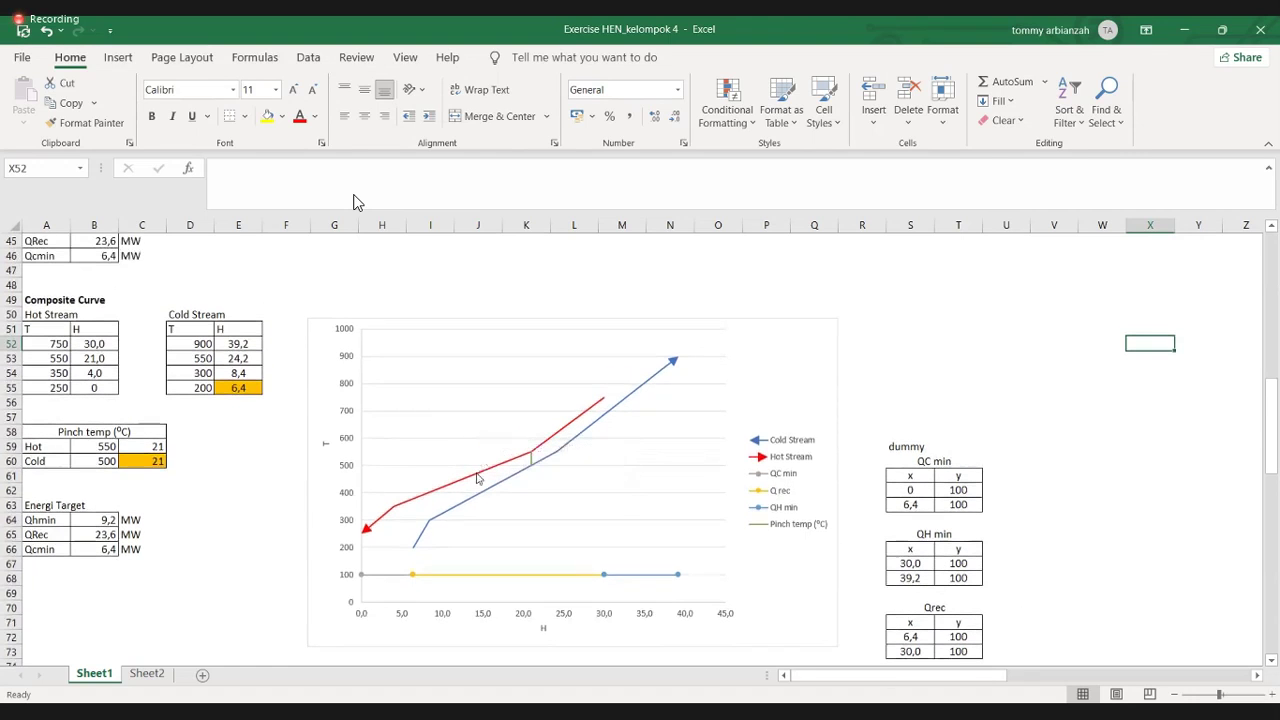
click(420, 414)
click(207, 416)
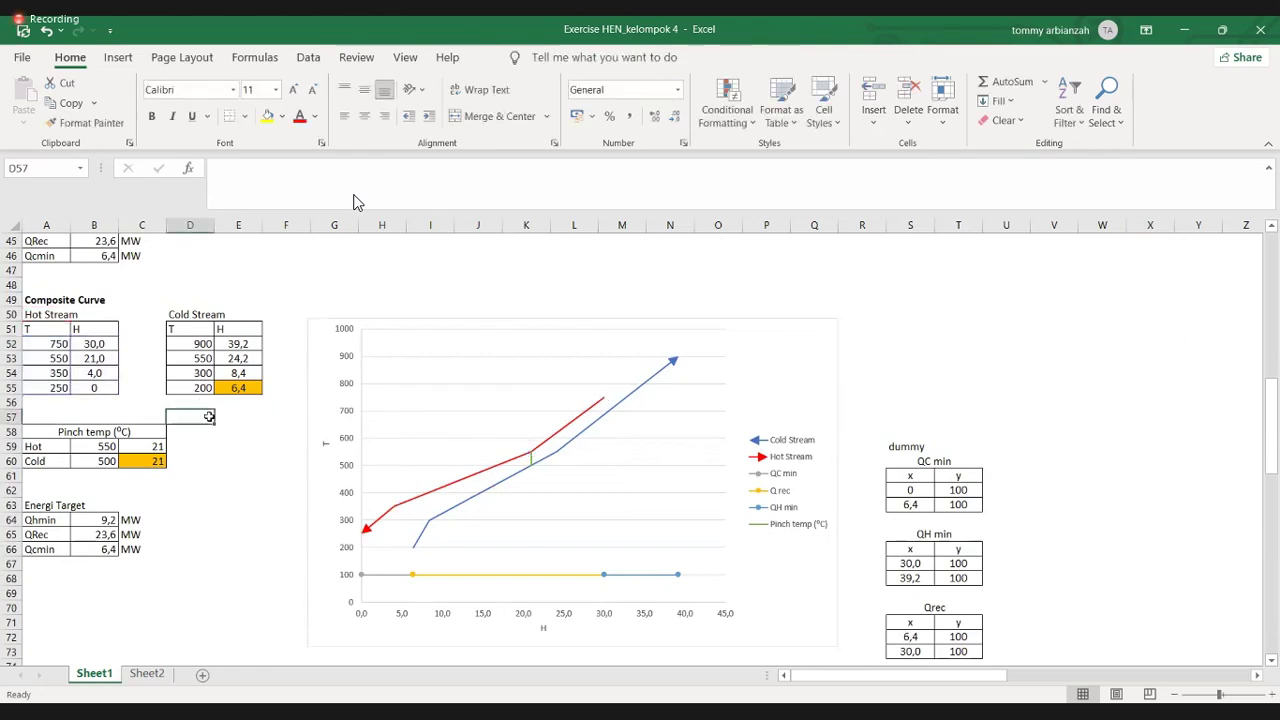
Step: Copy the stream data table with Supply T, Target T and F*Cp to F44, beside the Energi Target values
scroll(207, 416, up, 2)
scroll(207, 416, up, 3)
scroll(207, 416, up, 1)
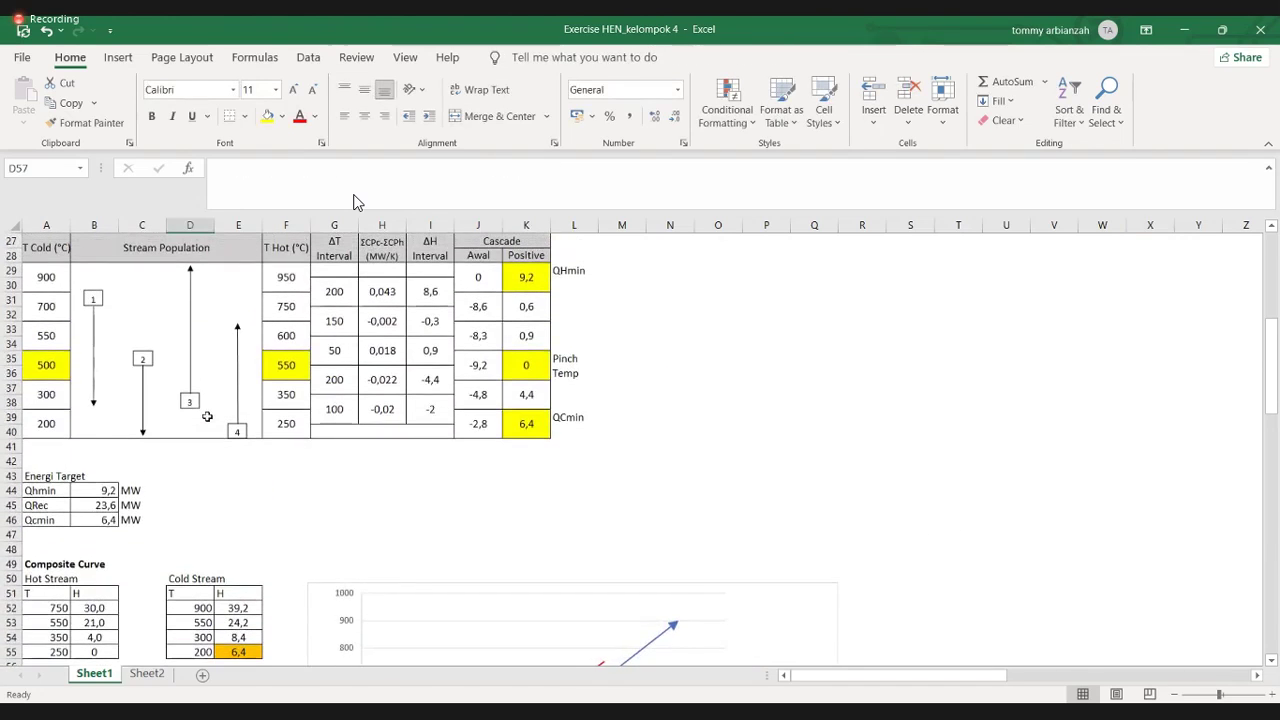
scroll(207, 416, down, 1)
scroll(266, 310, up, 5)
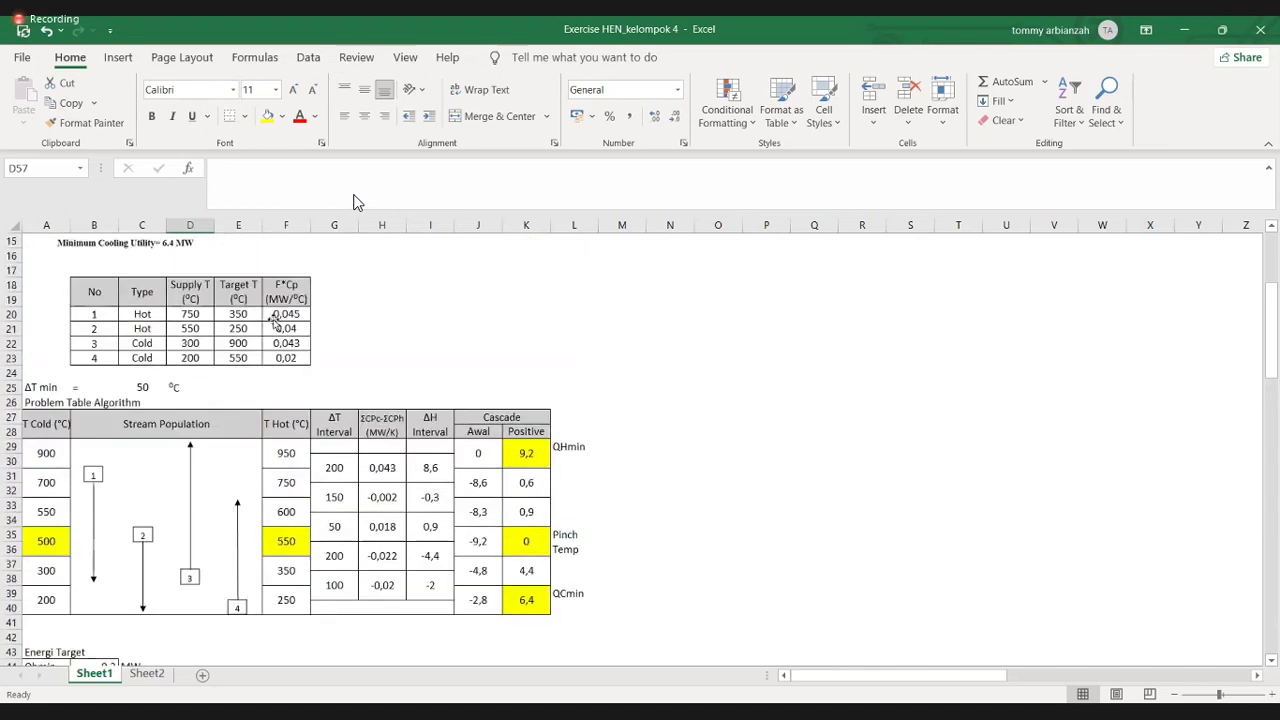
scroll(262, 364, up, 1)
scroll(556, 356, down, 1)
scroll(331, 387, down, 1)
drag(80, 248, 300, 313)
key(ctrl+c)
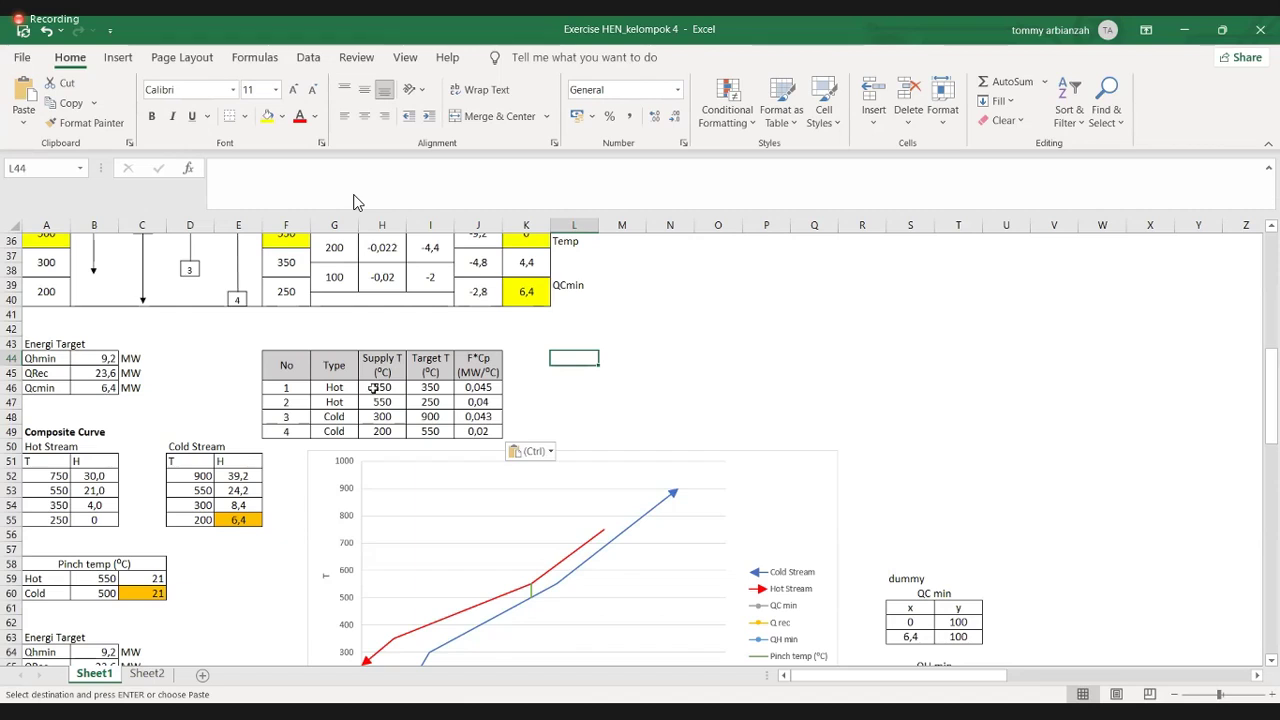
Step: Examine the Hot Stream temperatures in A52 to A55 and compare them with the second hot stream's target temperature
click(58, 490)
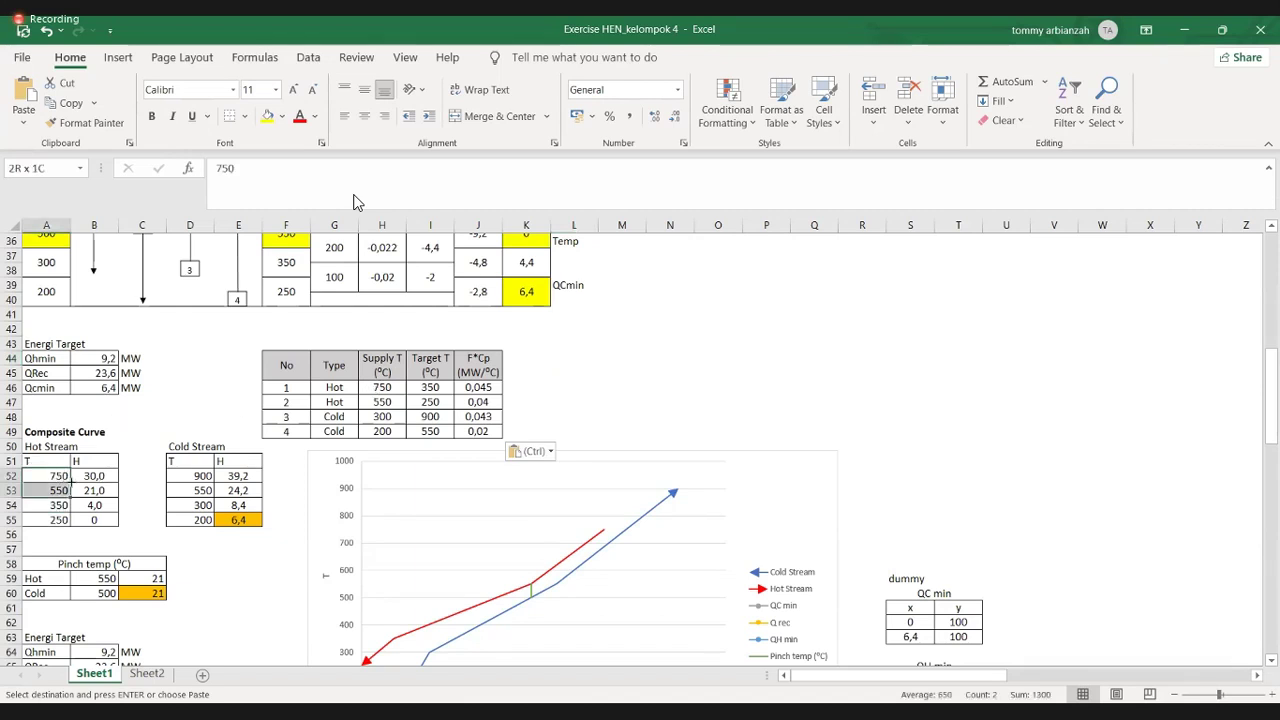
click(57, 478)
click(53, 490)
click(55, 505)
click(58, 520)
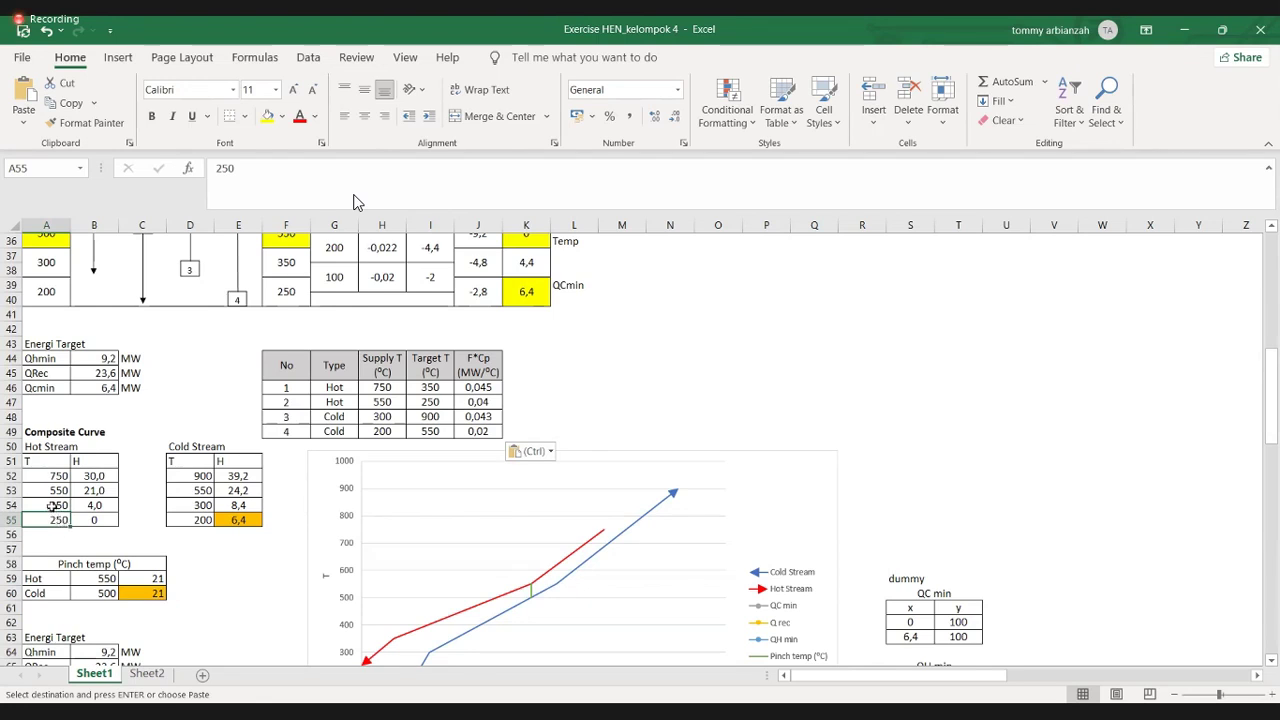
click(422, 401)
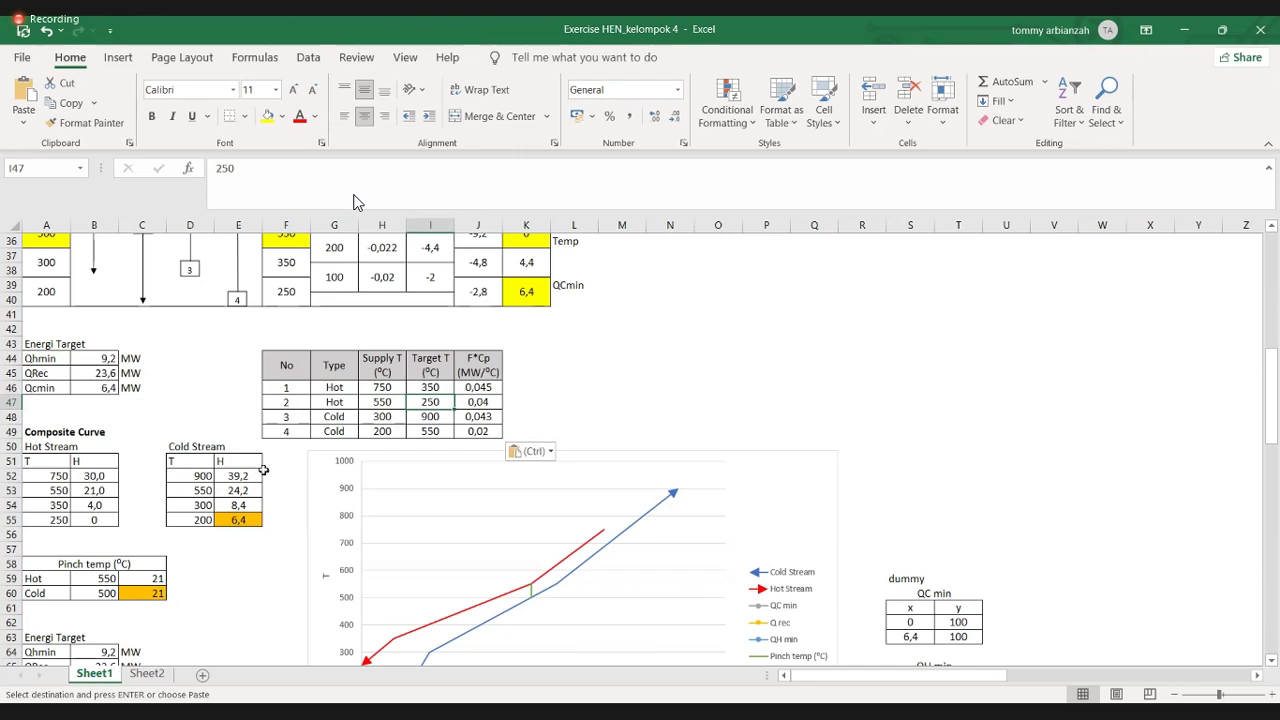
Step: Inspect the starting H value in B55 and compare it with the beginning of the Hot Stream curve
click(94, 516)
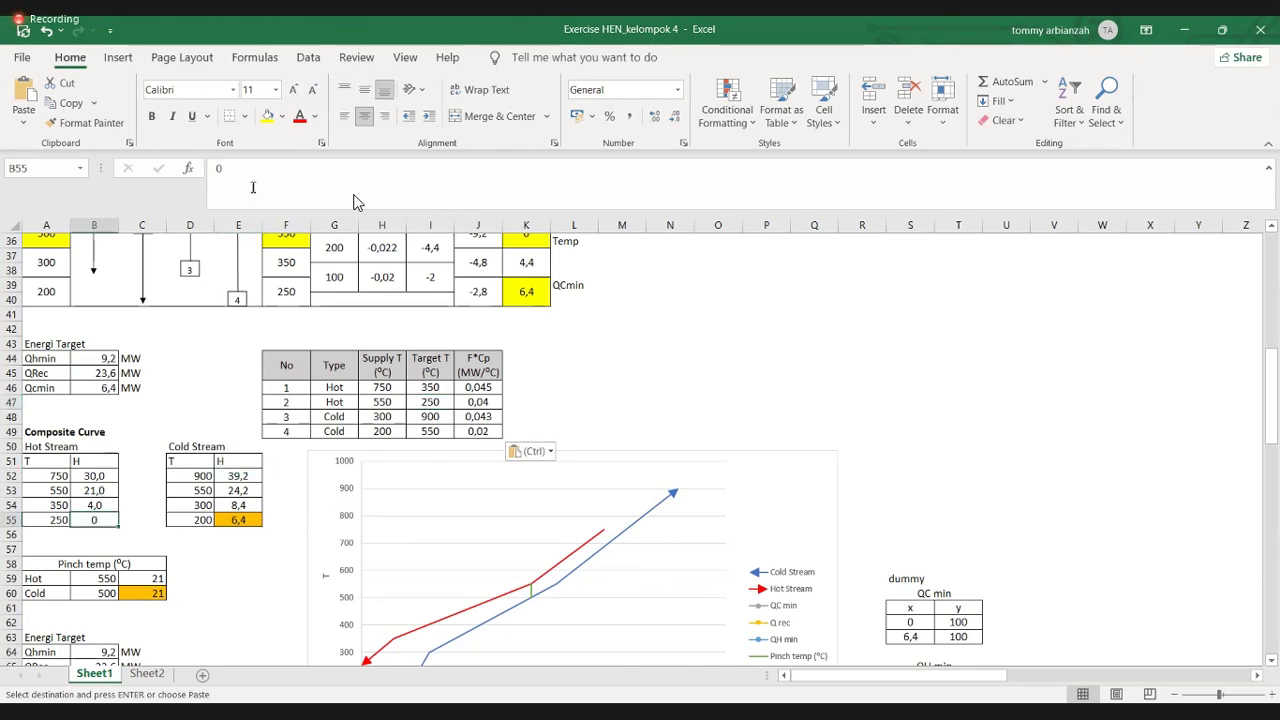
click(268, 207)
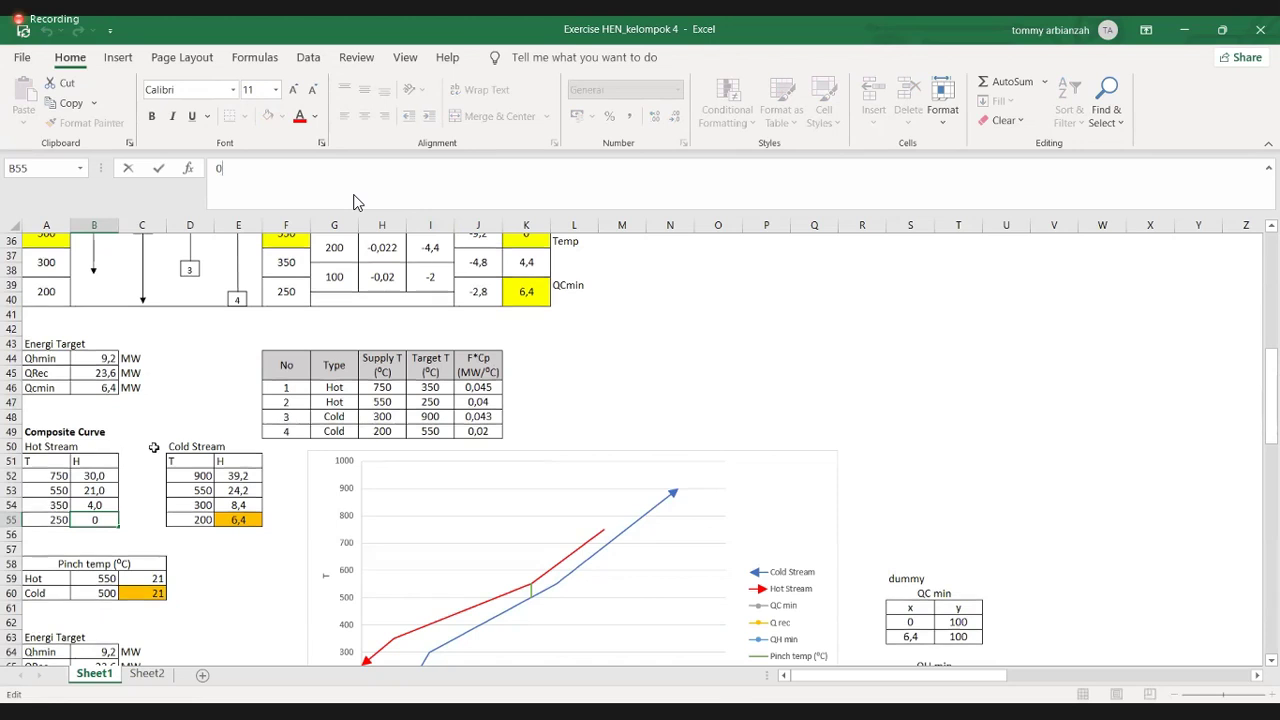
scroll(366, 580, down, 2)
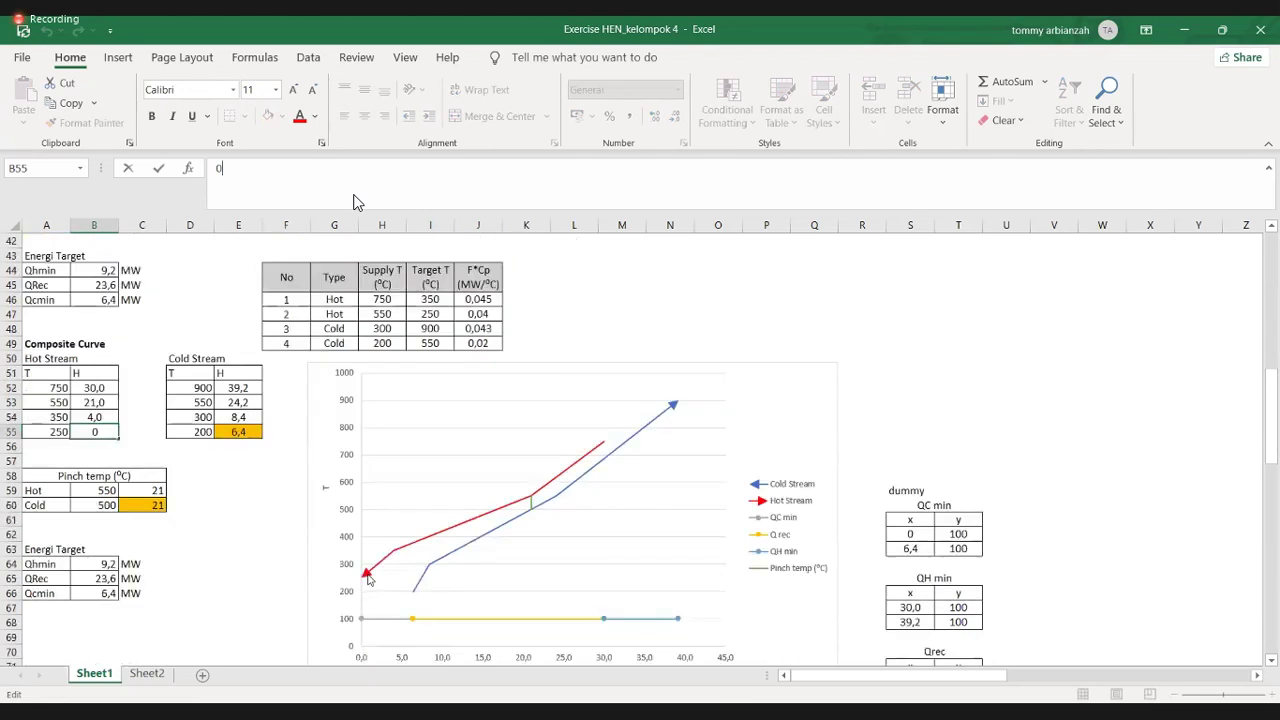
scroll(104, 460, up, 1)
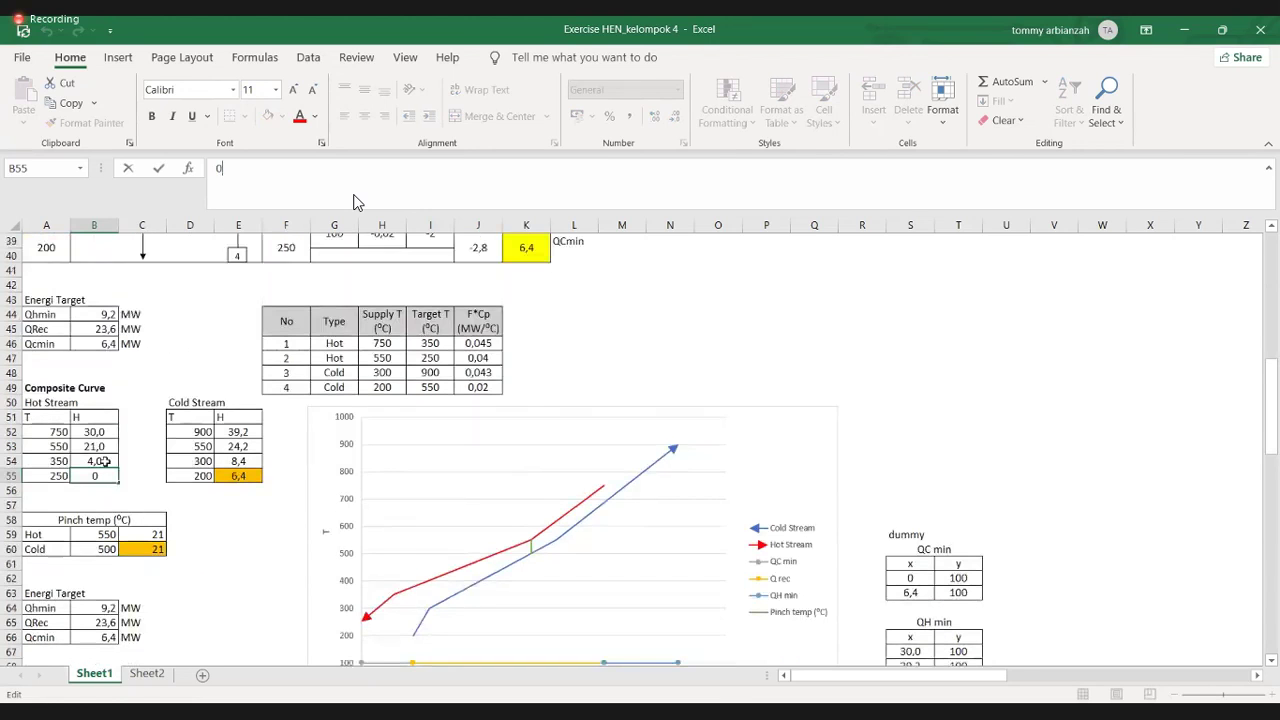
Step: Inspect the Hot Stream enthalpy formula in B54 and the H and T cells it references
click(104, 461)
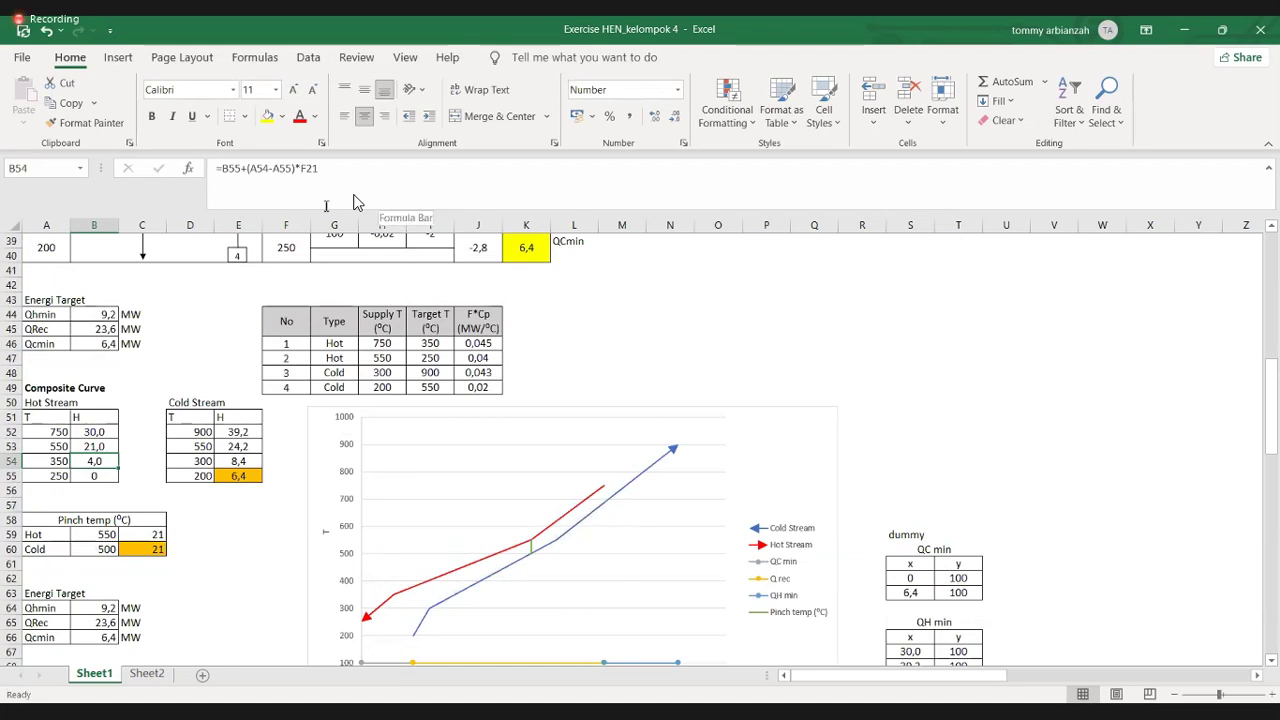
click(358, 203)
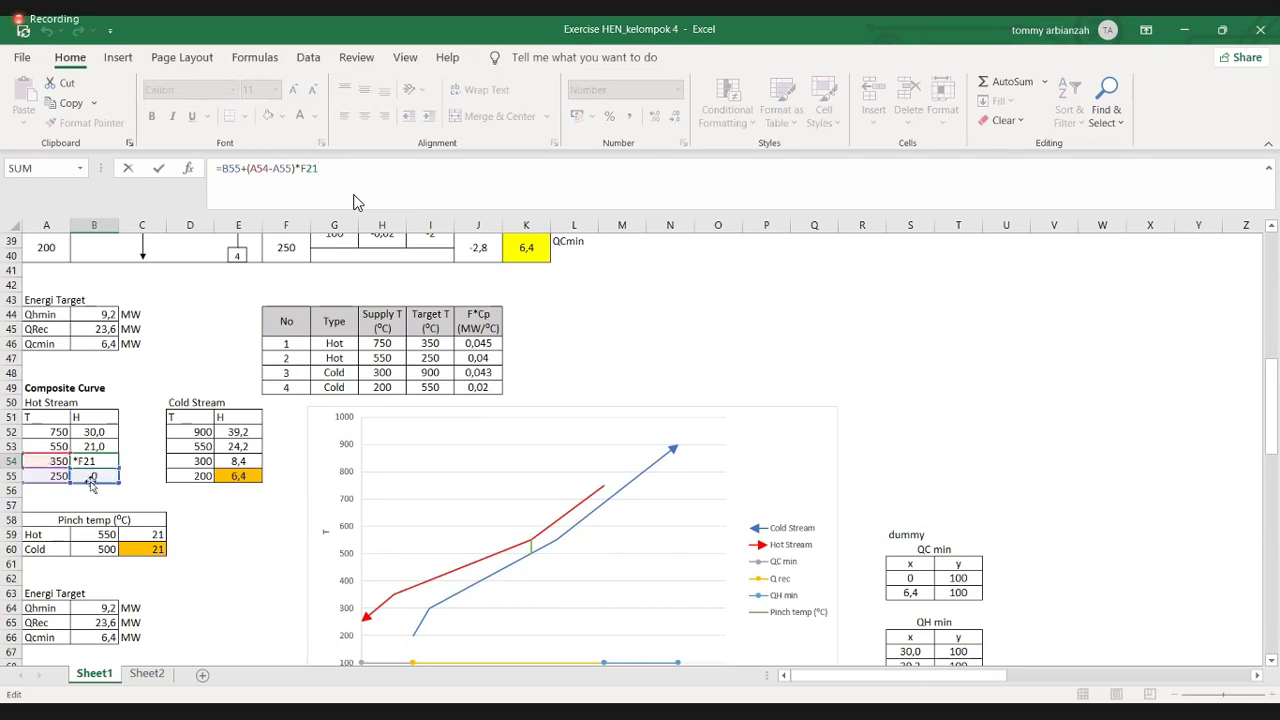
click(93, 474)
click(94, 461)
click(349, 179)
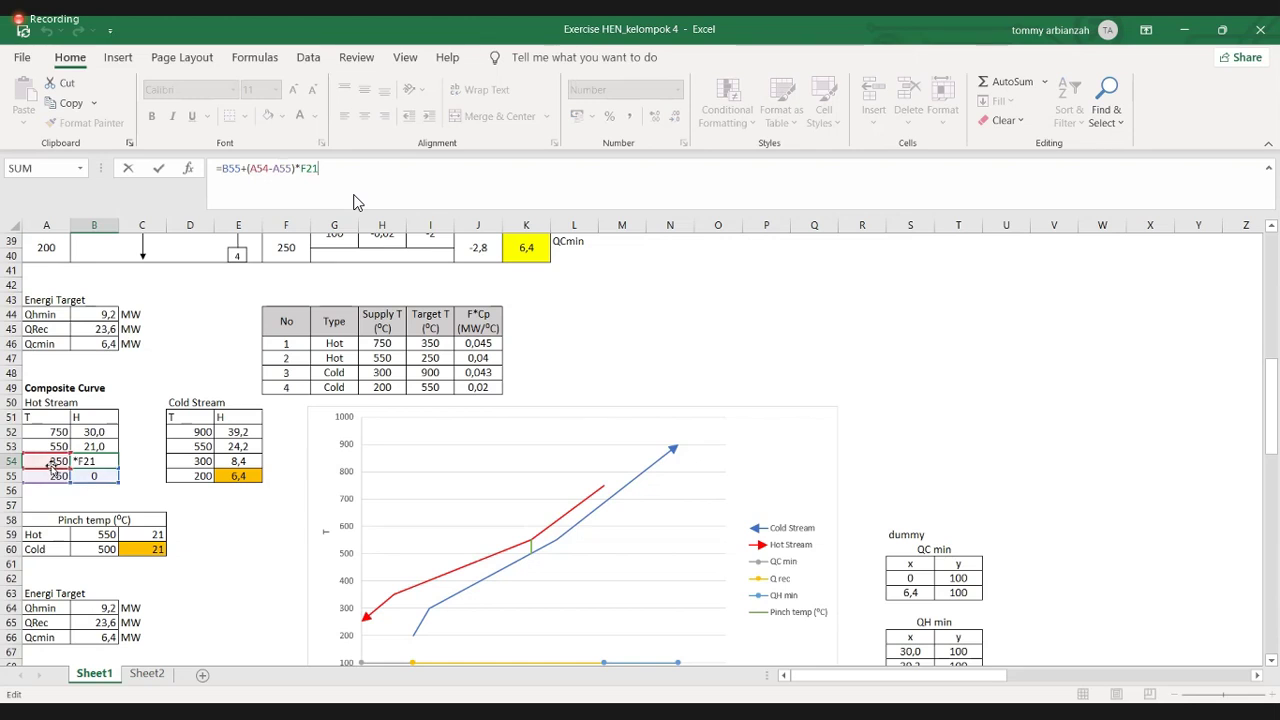
Step: Highlight the second hot stream's row in the copied stream table and check its F*Cp value
key(XF86AudioLowerVolume)
key(XF86AudioLowerVolume)
key(XF86AudioLowerVolume)
drag(430, 357, 307, 356)
key(XF86AudioLowerVolume)
key(XF86AudioLowerVolume)
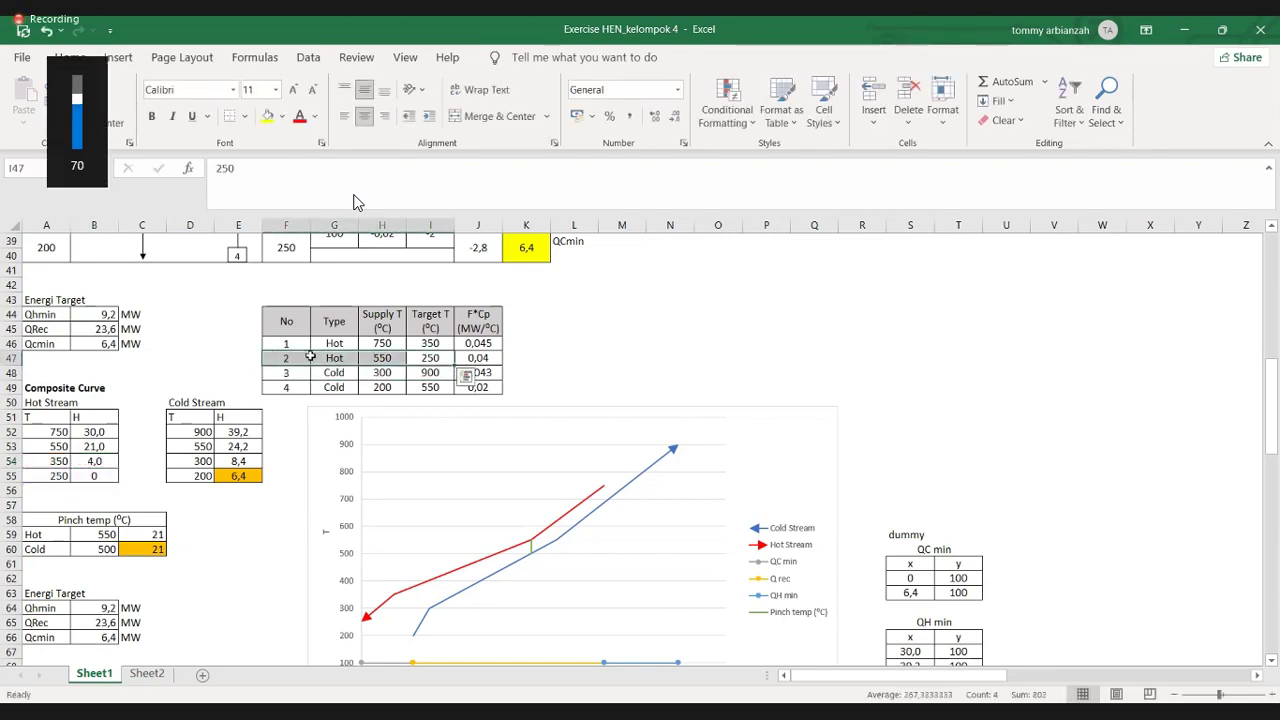
click(477, 358)
Step: Trace the F21 reference of the B54 formula against the cascade table's stream population and close the formula unchanged
double_click(95, 461)
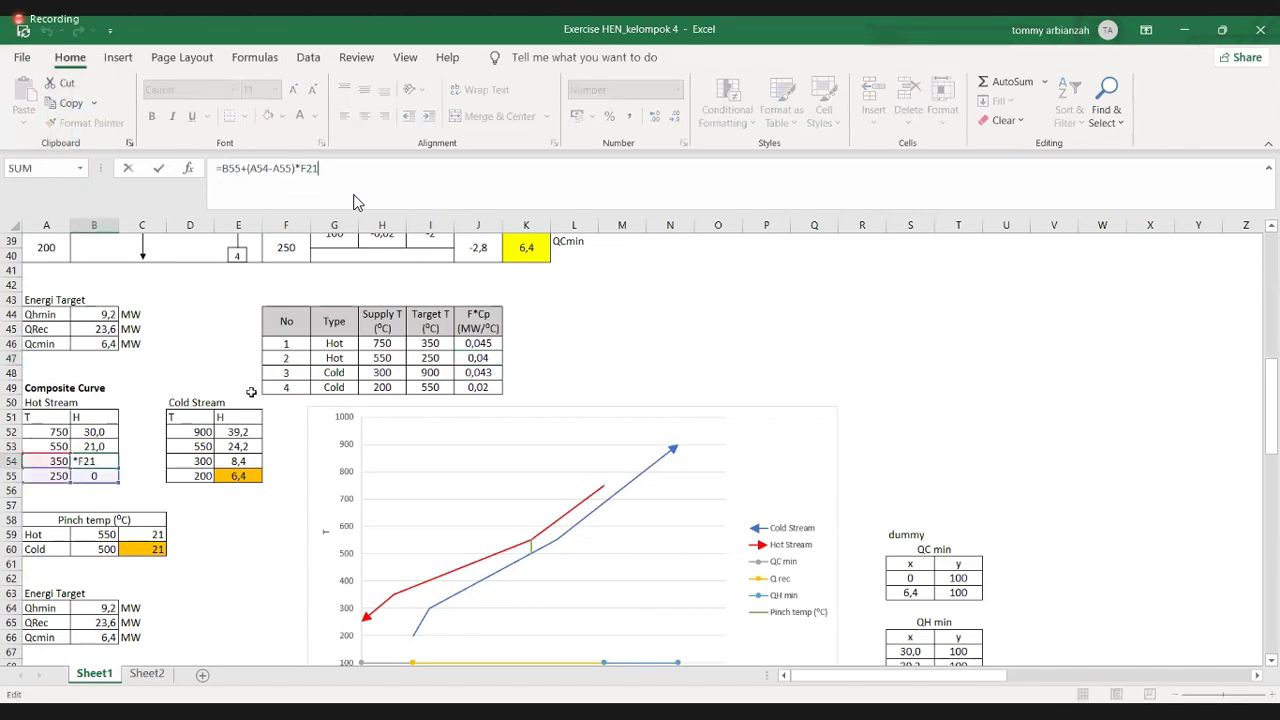
scroll(251, 391, up, 3)
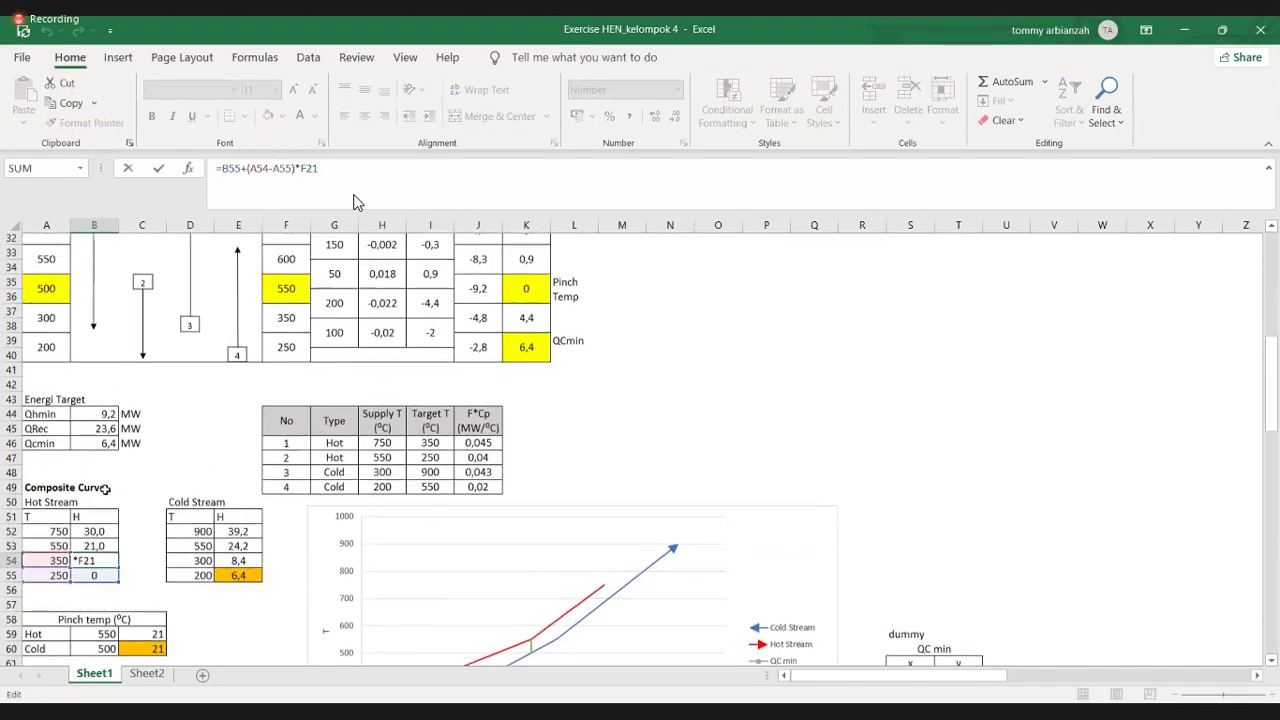
scroll(55, 507, up, 2)
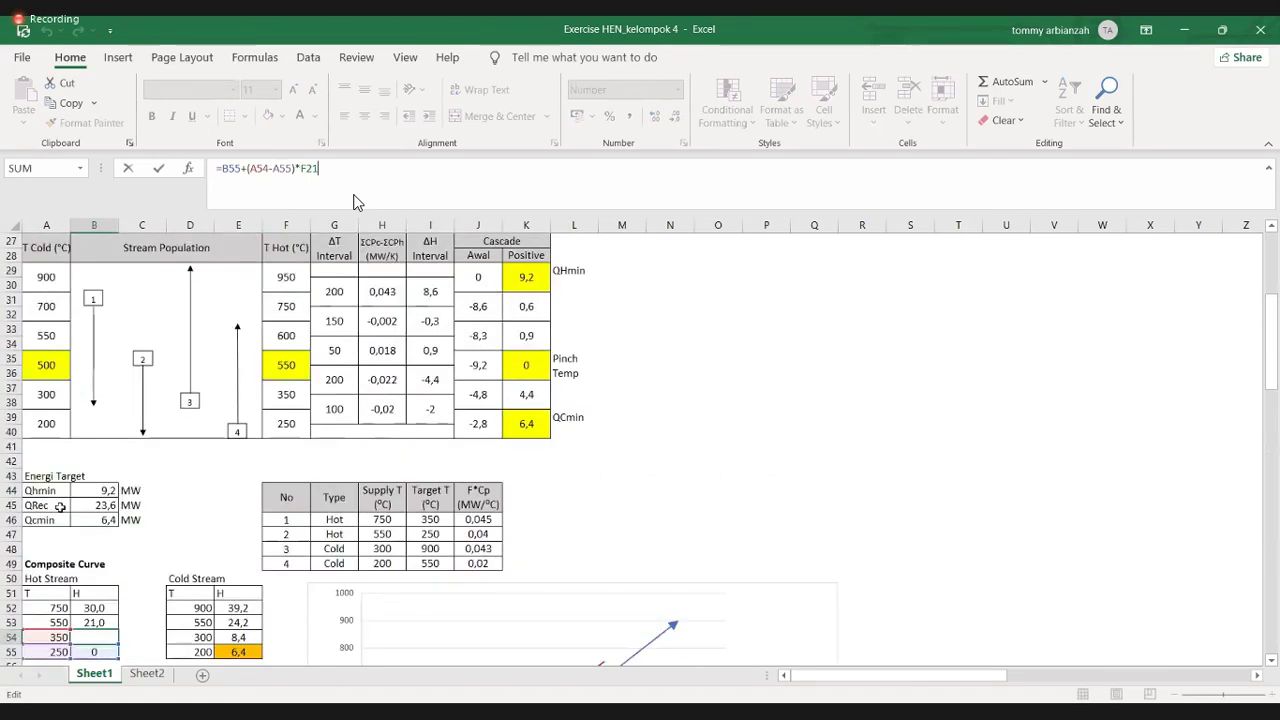
scroll(57, 500, down, 3)
key(shift+Return)
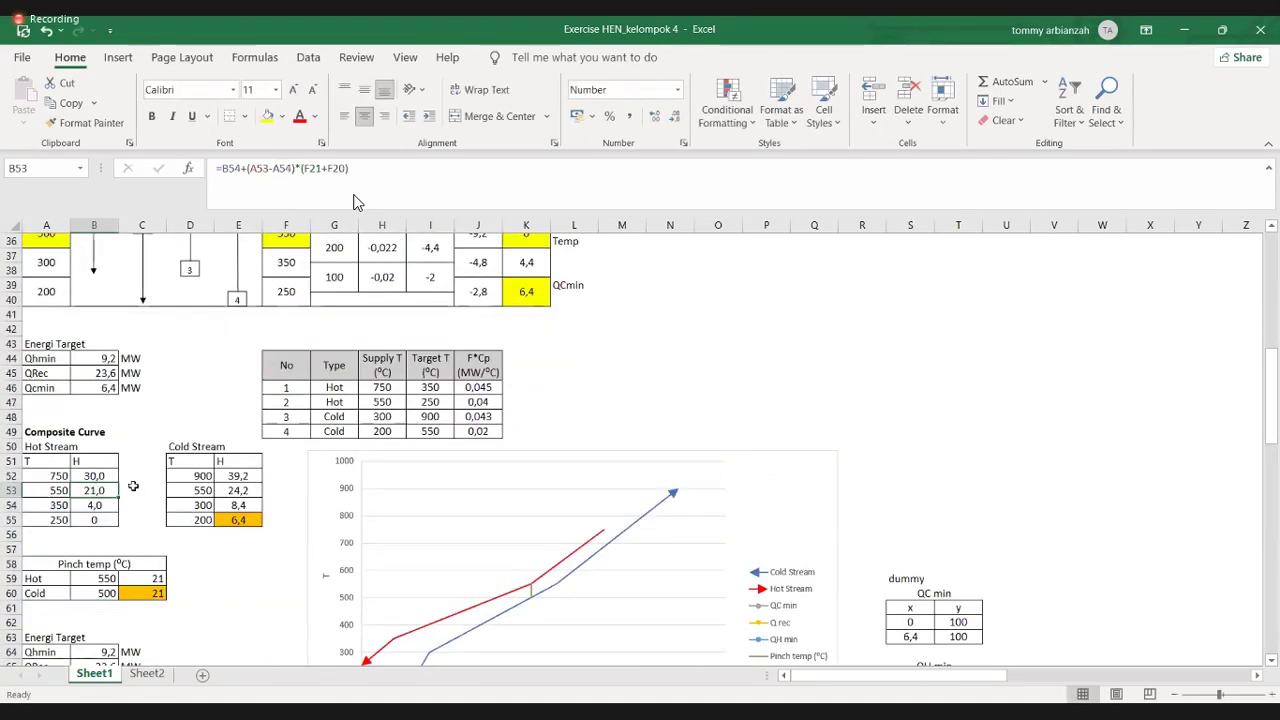
Step: Inspect the enthalpy formula in B53 that sums the F*Cp values of both hot streams
drag(410, 404, 301, 410)
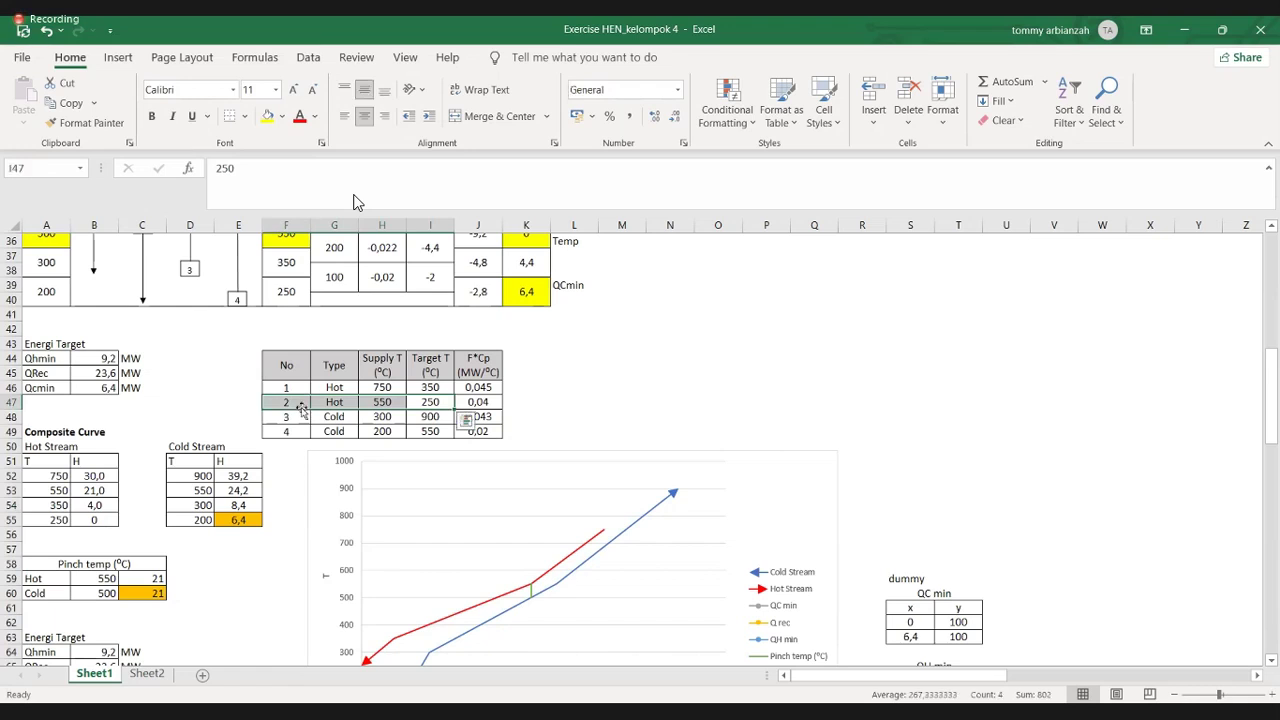
click(99, 496)
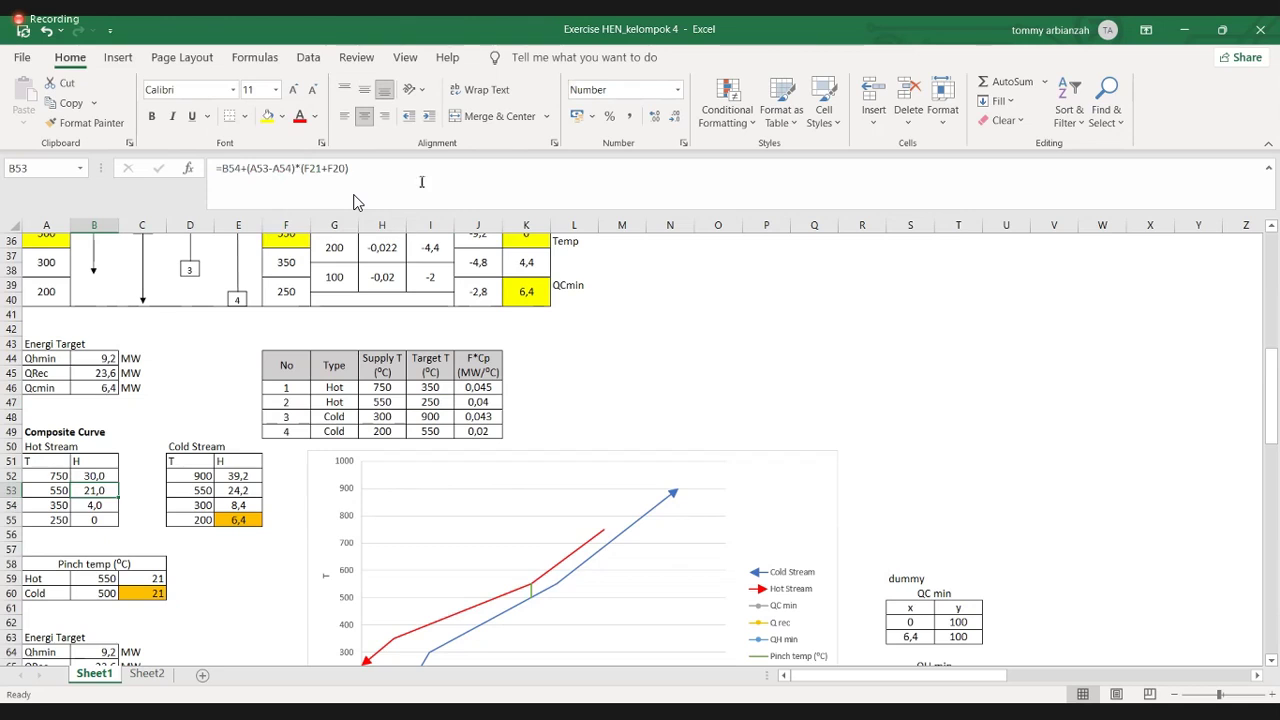
click(345, 170)
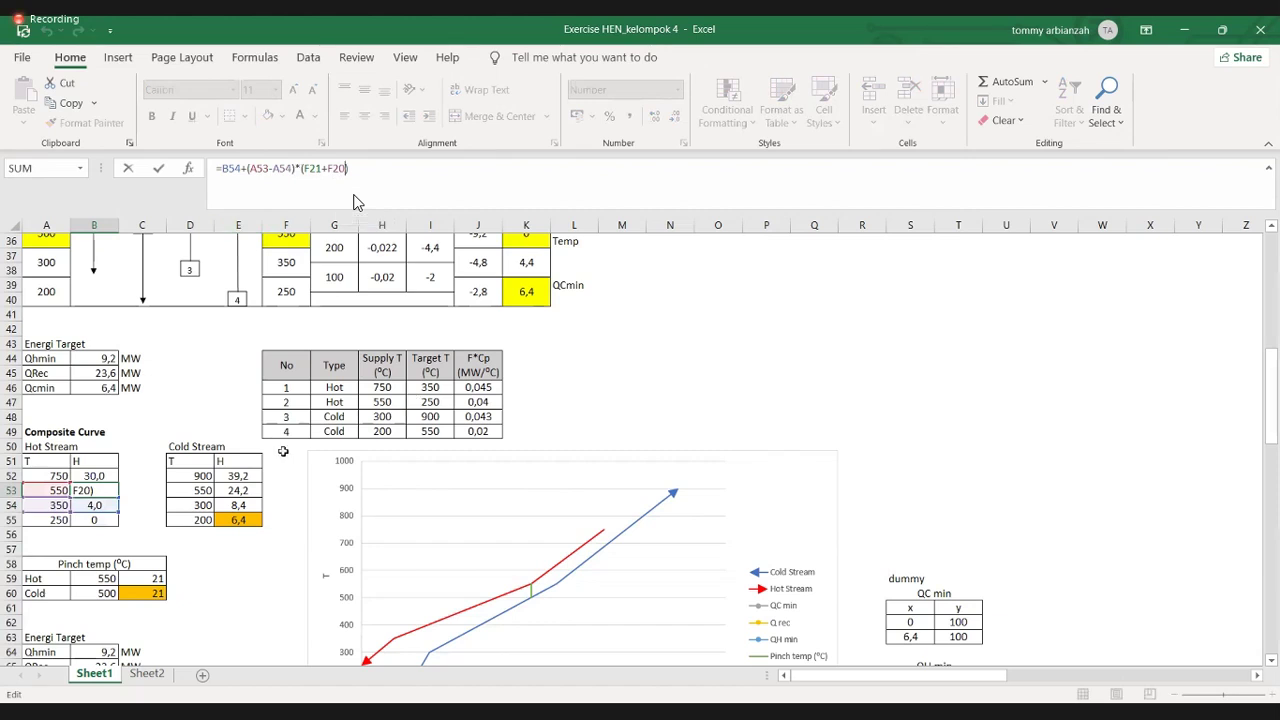
click(124, 476)
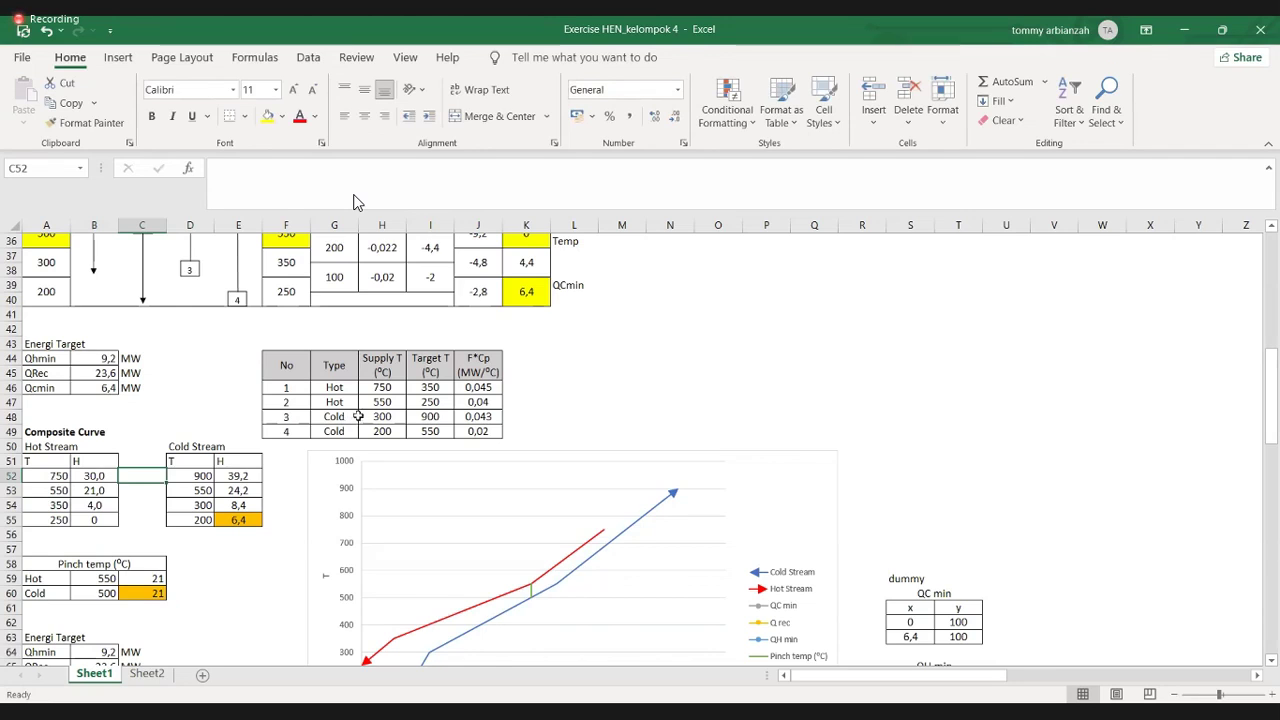
Step: Compare both hot streams' supply and target temperatures with the highest Hot Stream temperature in A52
drag(369, 390, 428, 403)
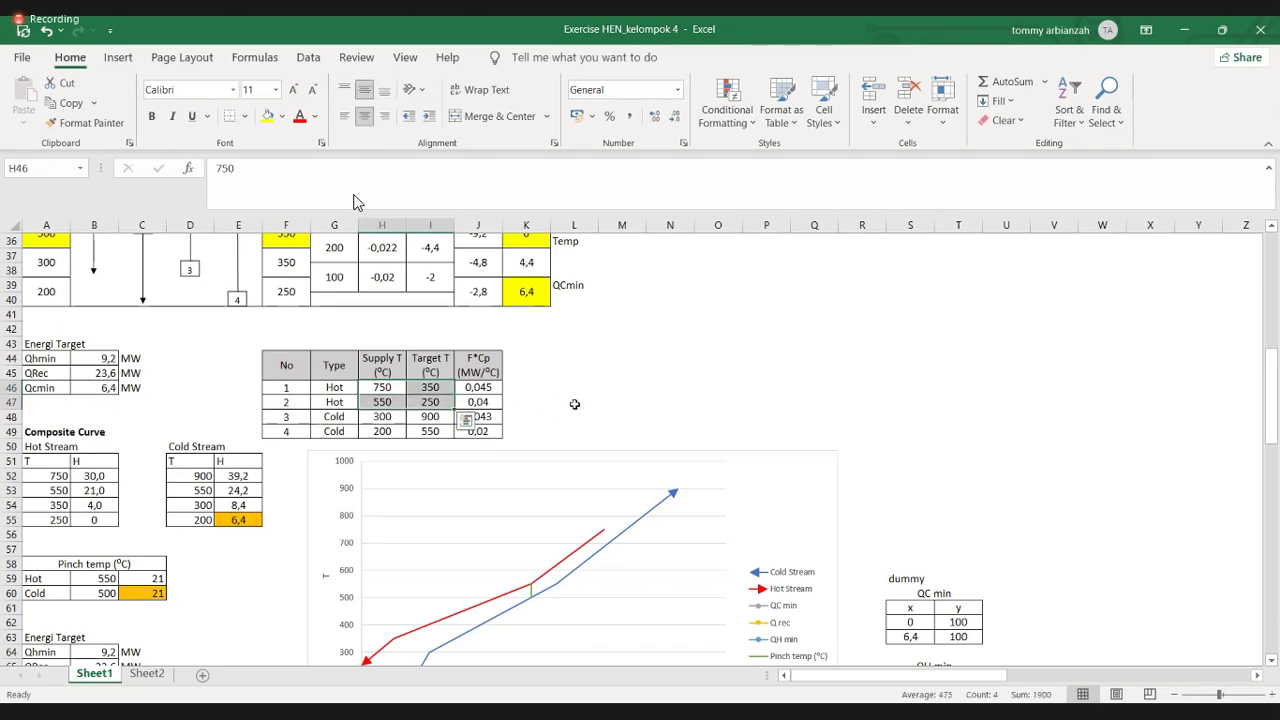
drag(389, 390, 424, 405)
click(60, 473)
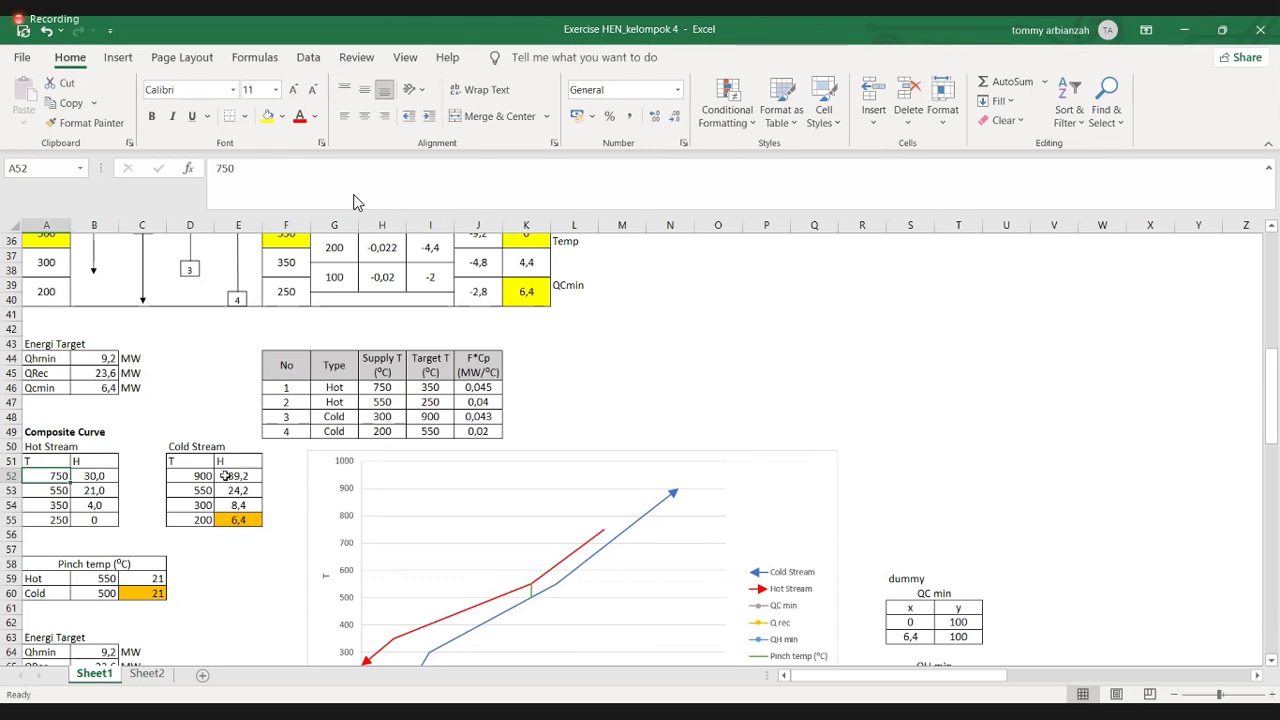
click(796, 494)
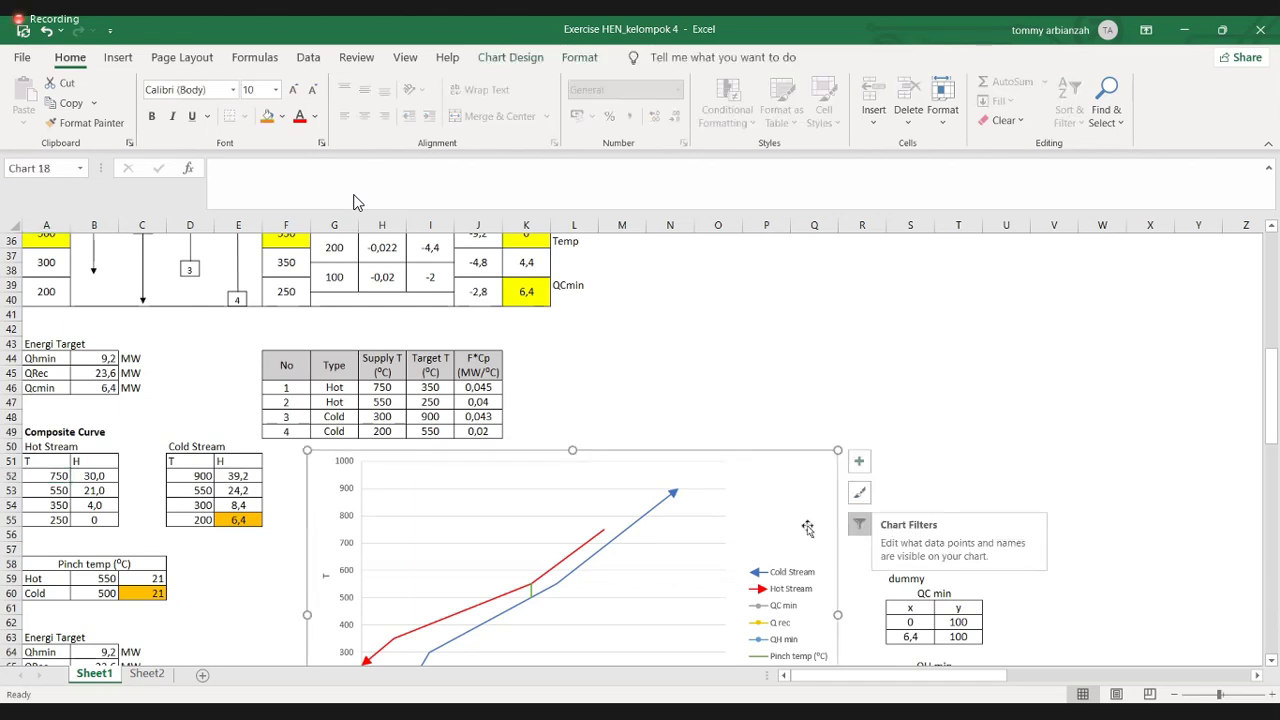
Step: Relate the hot streams' temperatures and the second stream's F*Cp to the 550 °C entry in the Hot Stream table
scroll(808, 522, down, 1)
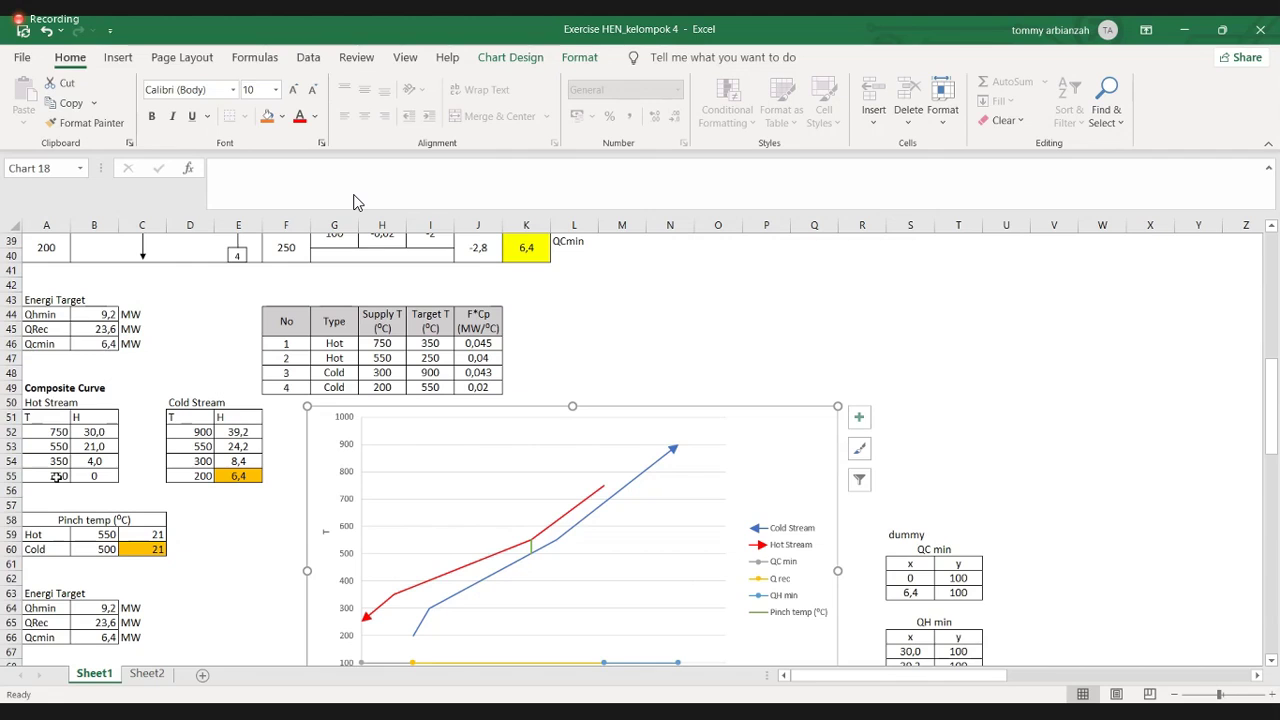
click(440, 360)
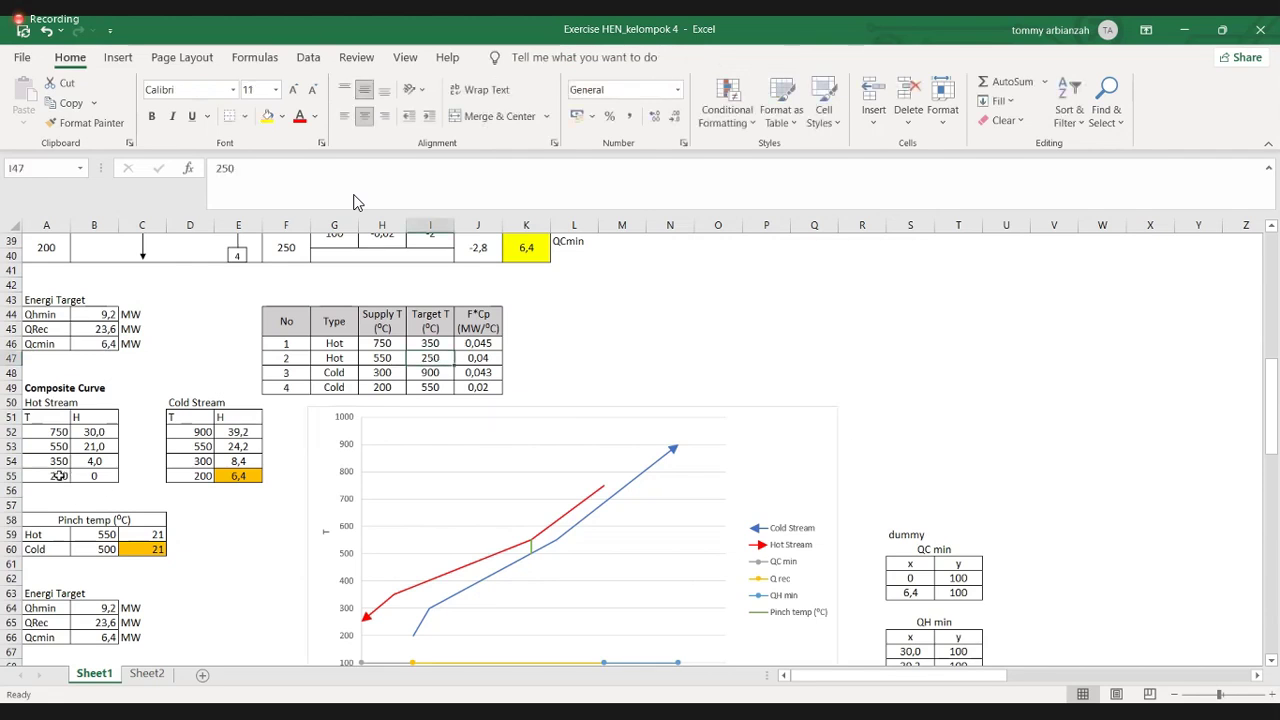
click(374, 345)
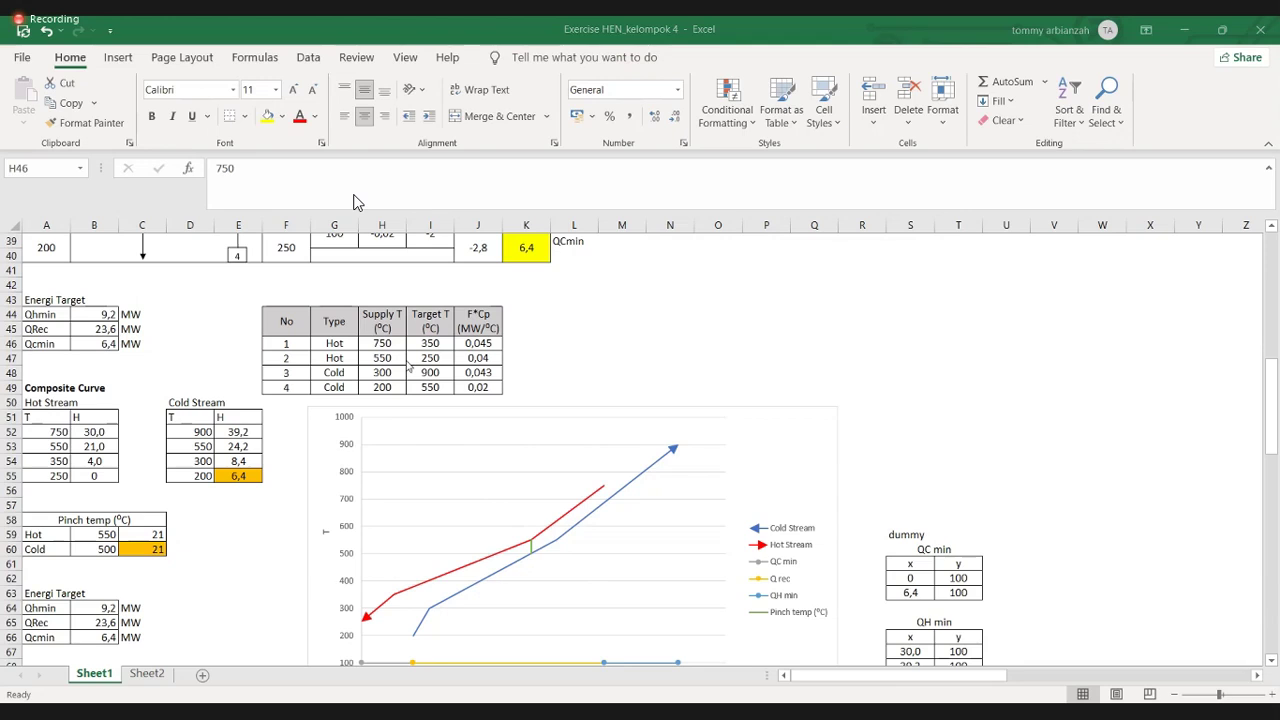
click(479, 362)
click(60, 447)
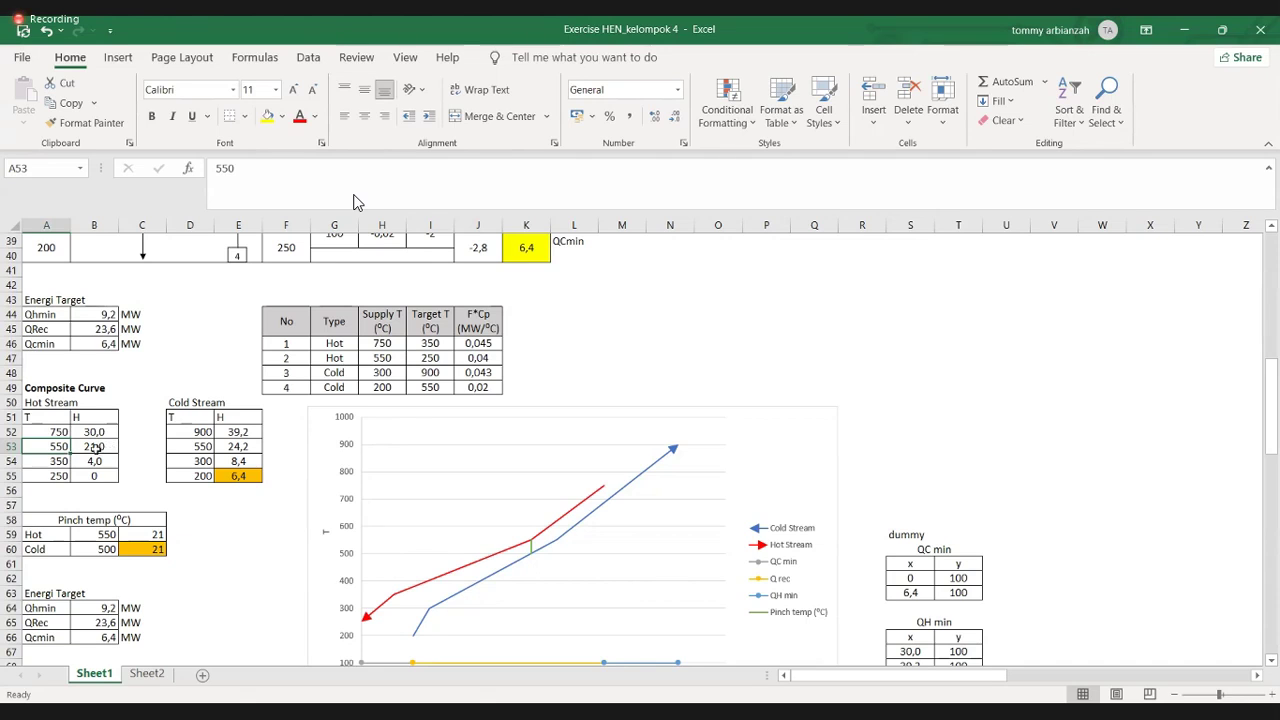
Step: Trace the F21 and F20 references of the B53 enthalpy formula against the cascade table's stream population and close the formula unchanged
click(95, 449)
click(357, 202)
scroll(357, 202, up, 5)
scroll(357, 202, up, 1)
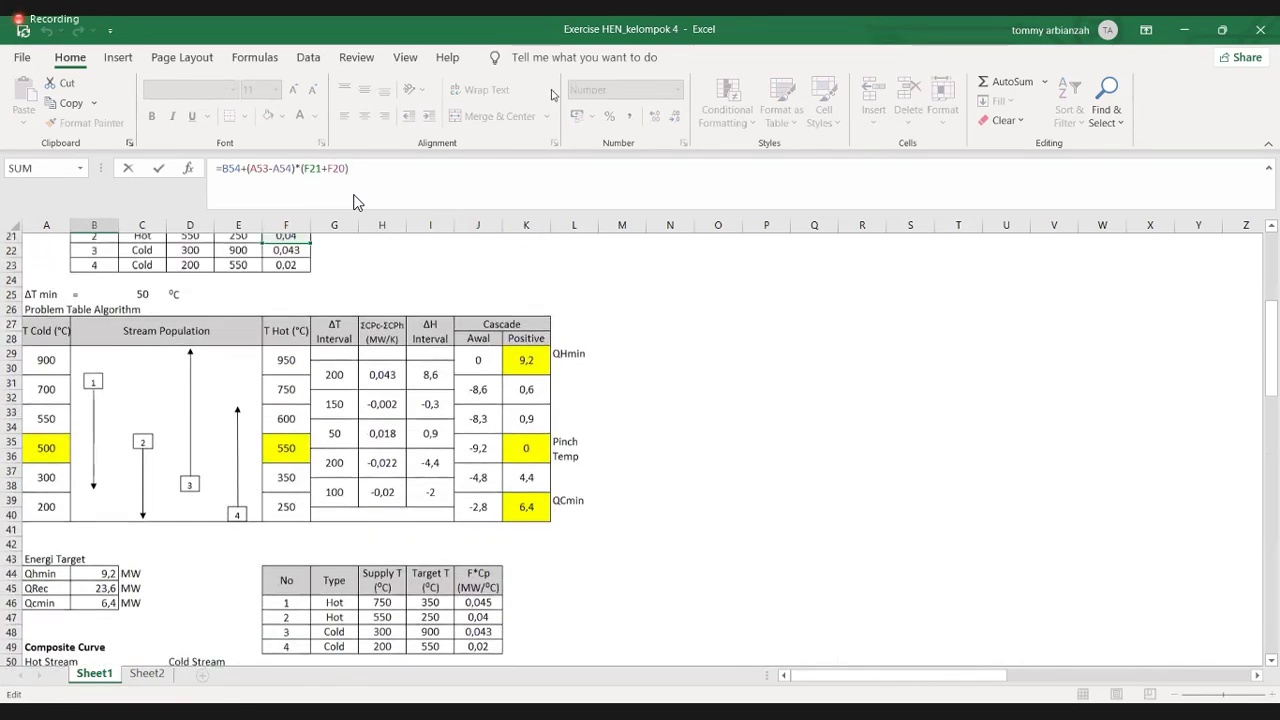
scroll(357, 202, up, 1)
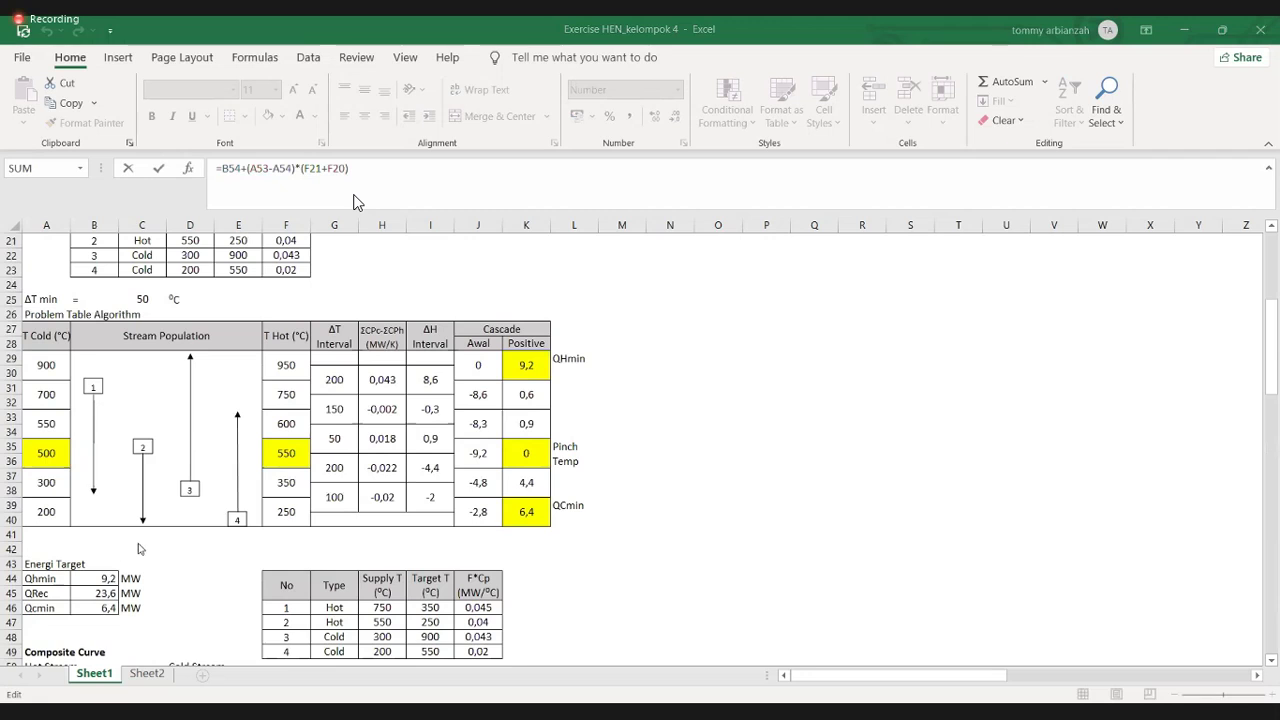
scroll(89, 524, up, 2)
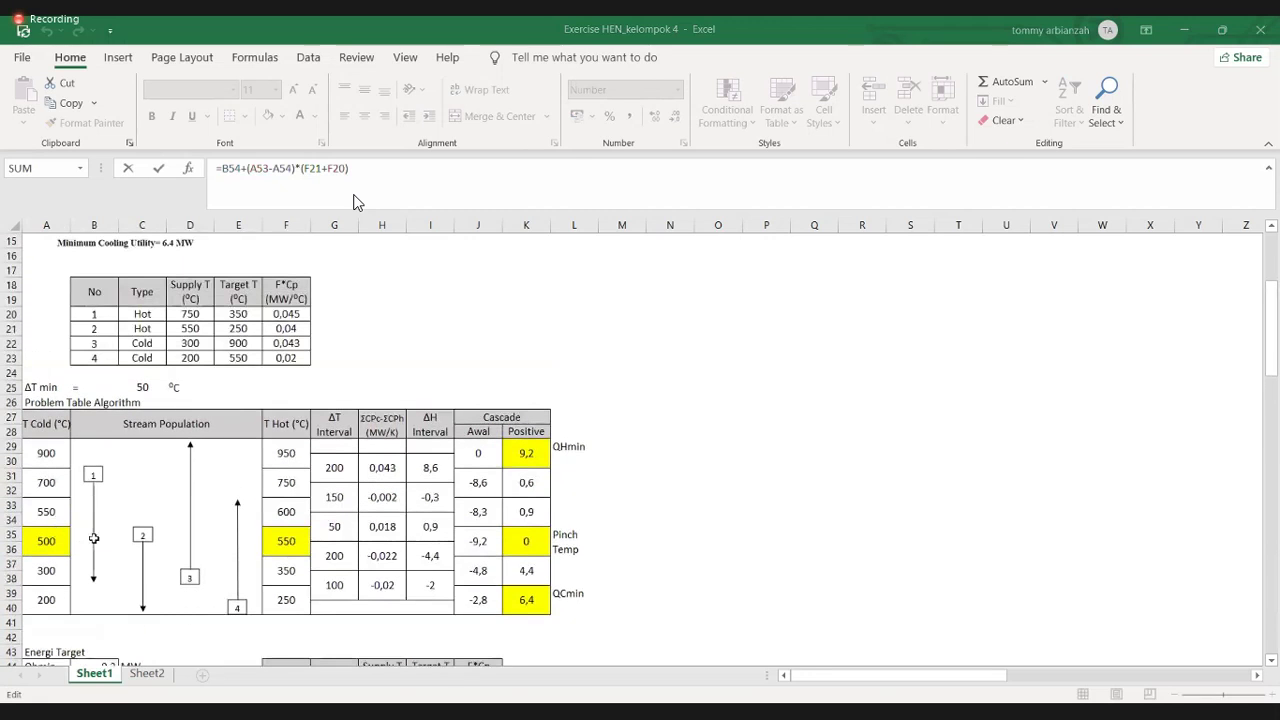
key(Escape)
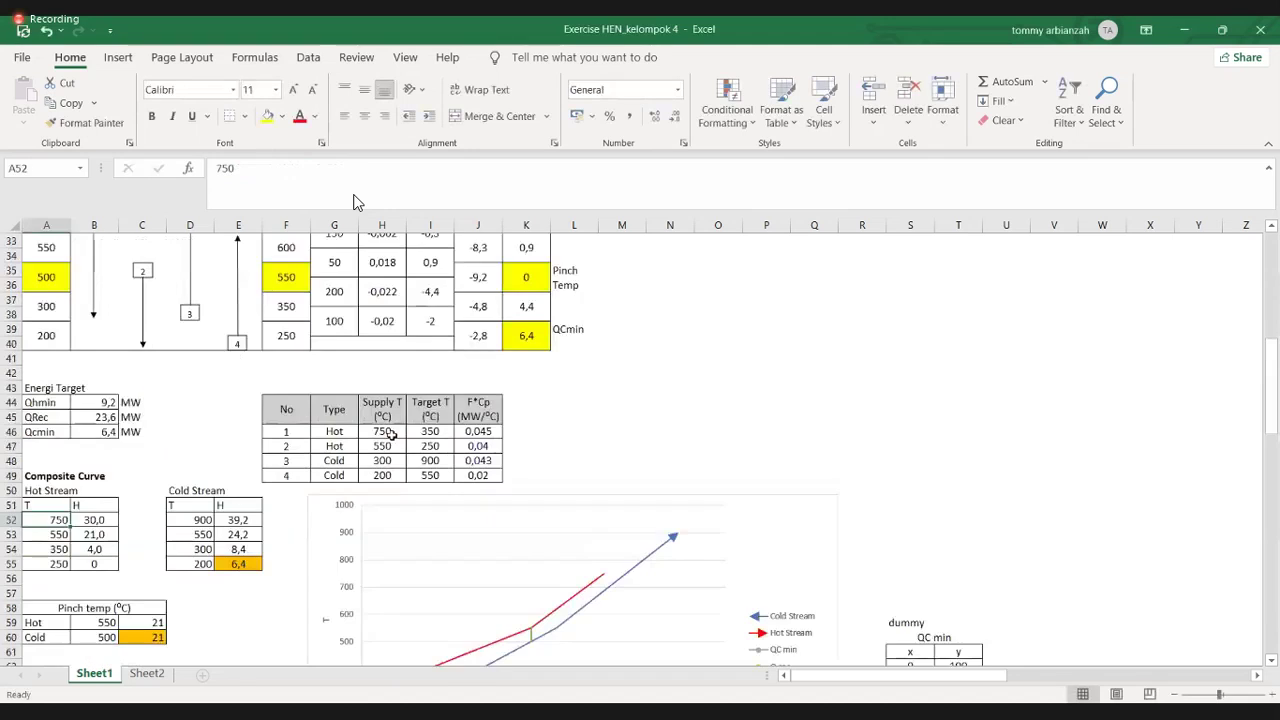
Step: Compare the first hot stream's supply and target temperatures with the B52 enthalpy formula and recheck the formula in B53
drag(382, 431, 428, 431)
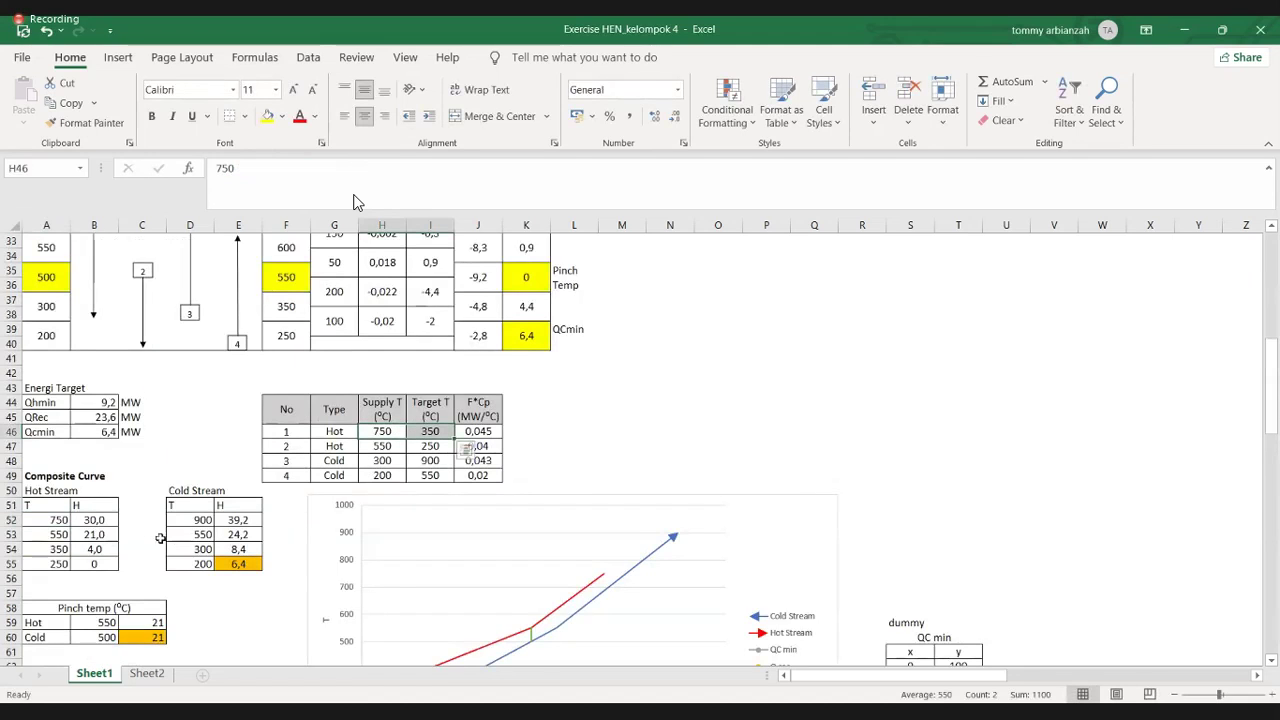
click(100, 520)
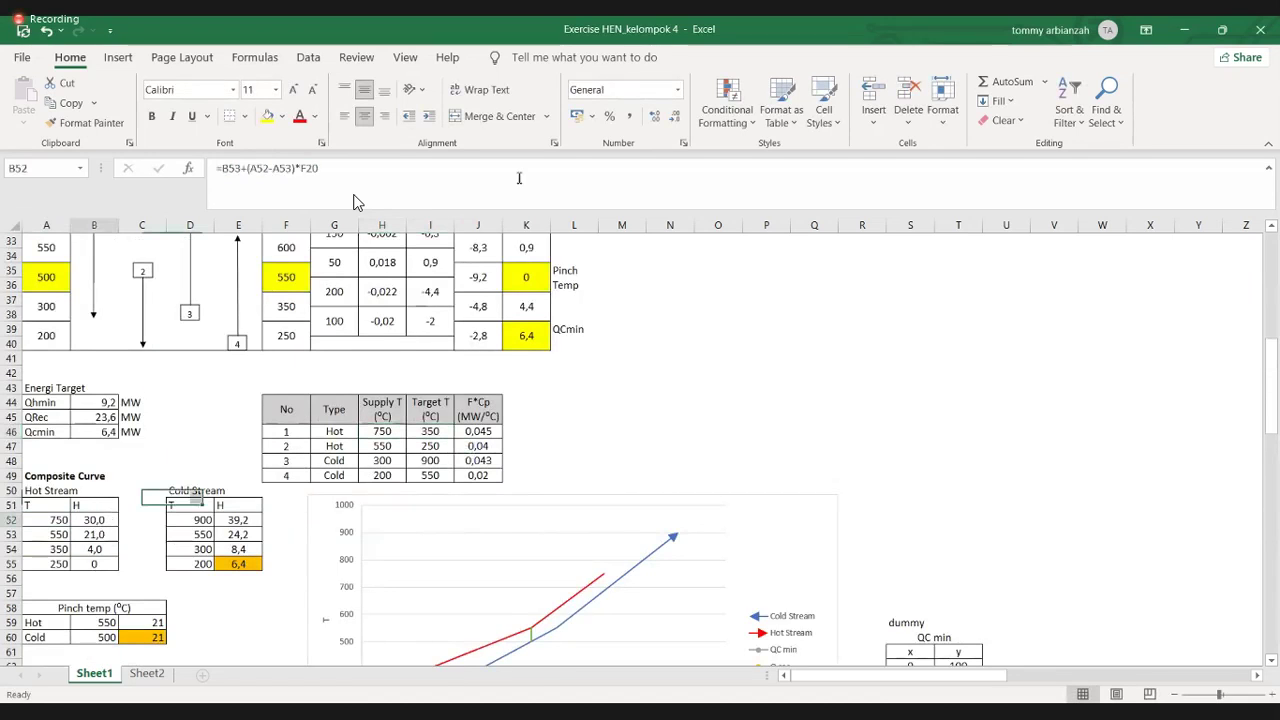
click(355, 202)
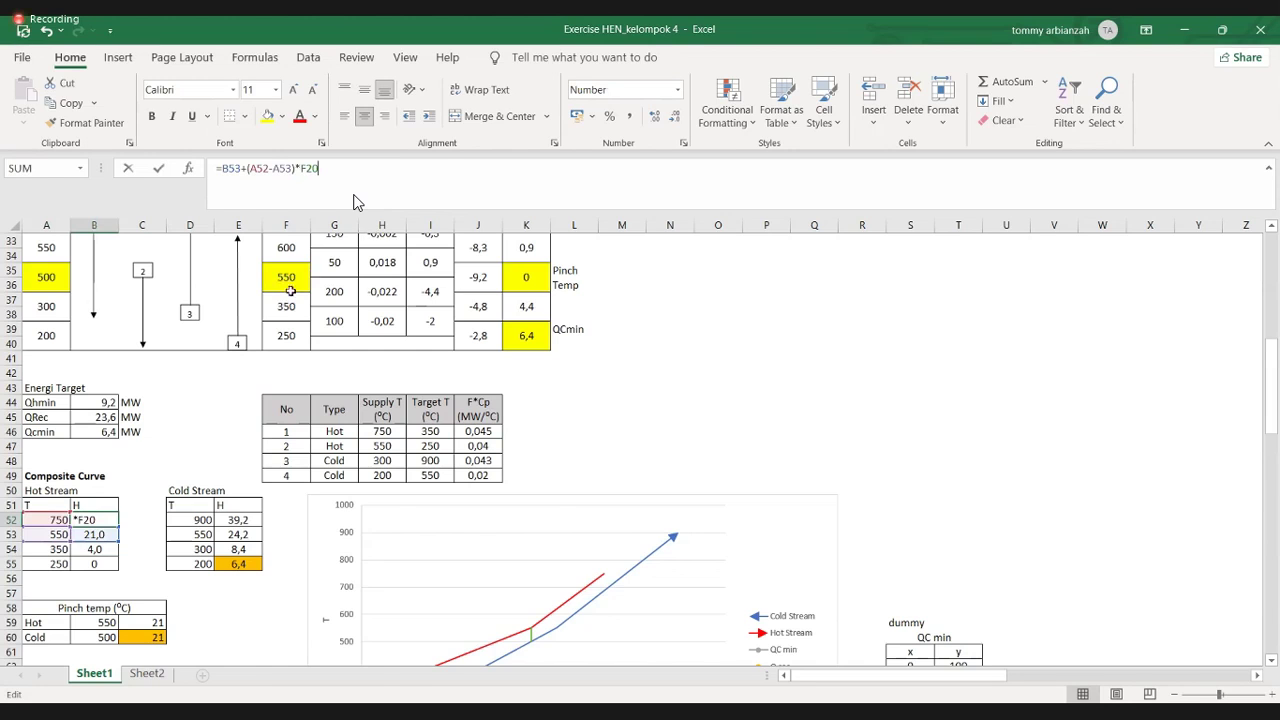
scroll(284, 290, up, 5)
scroll(170, 483, down, 5)
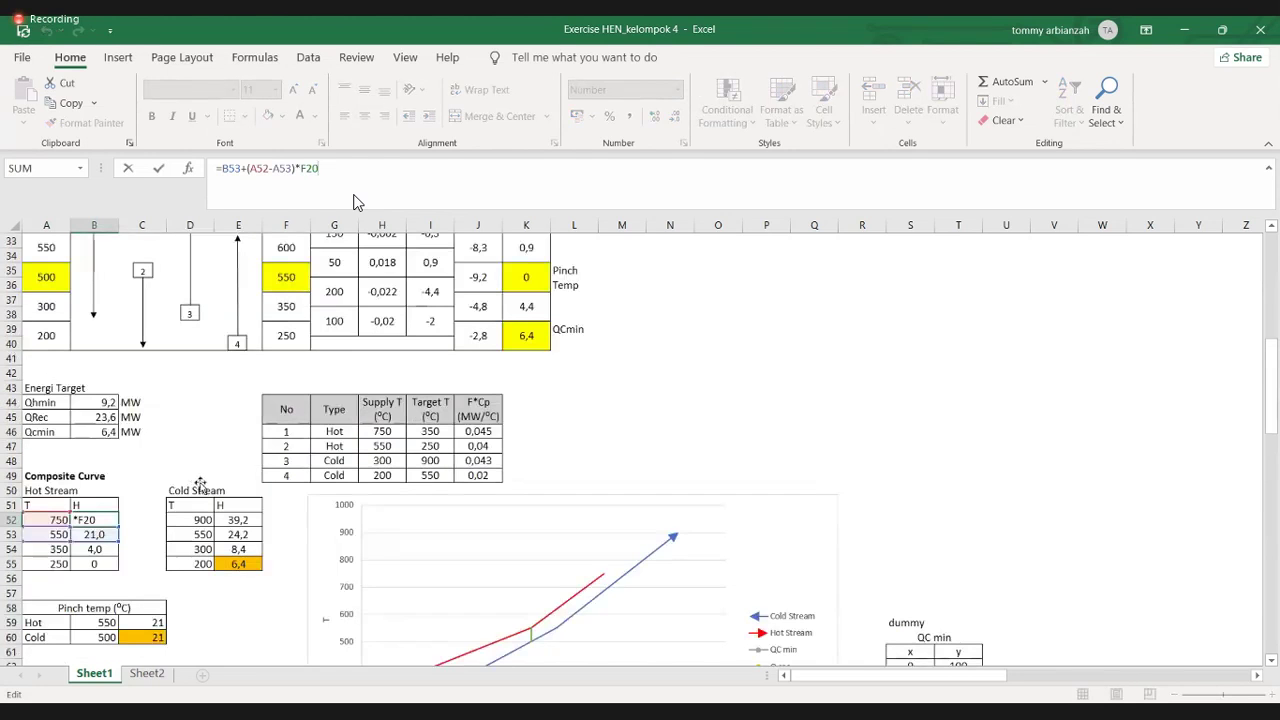
click(190, 470)
scroll(110, 510, down, 1)
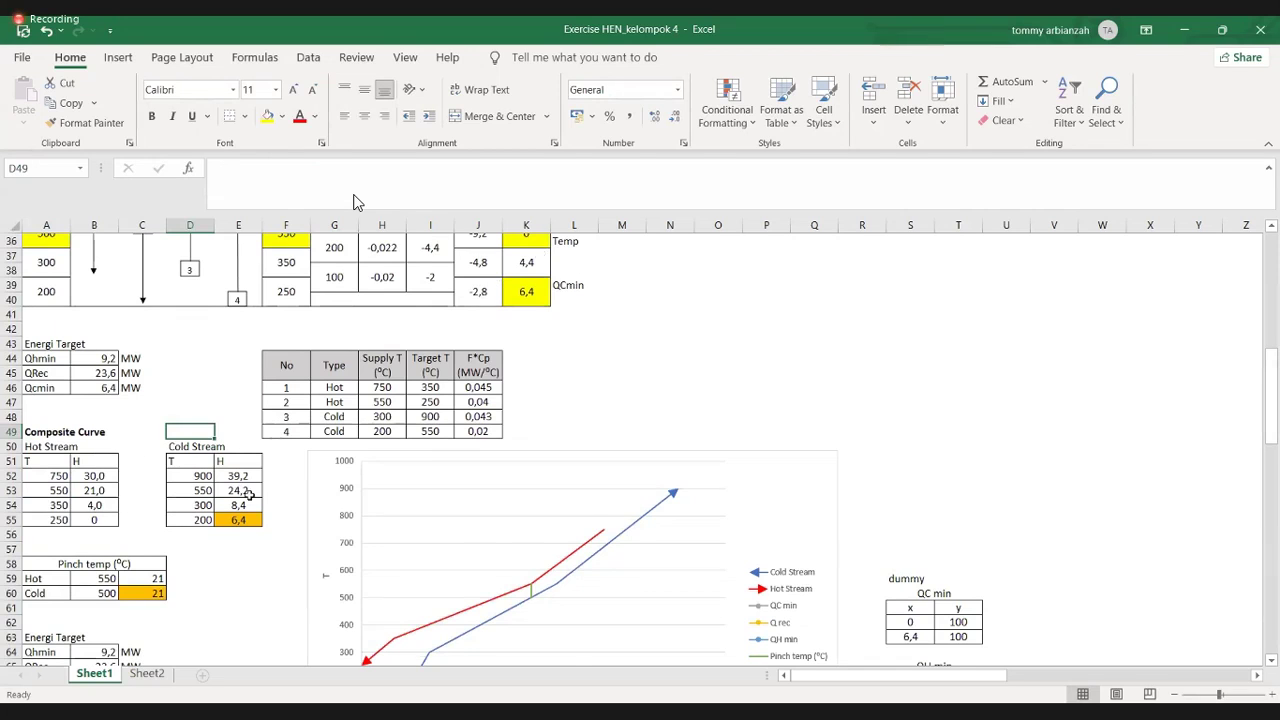
scroll(245, 493, down, 1)
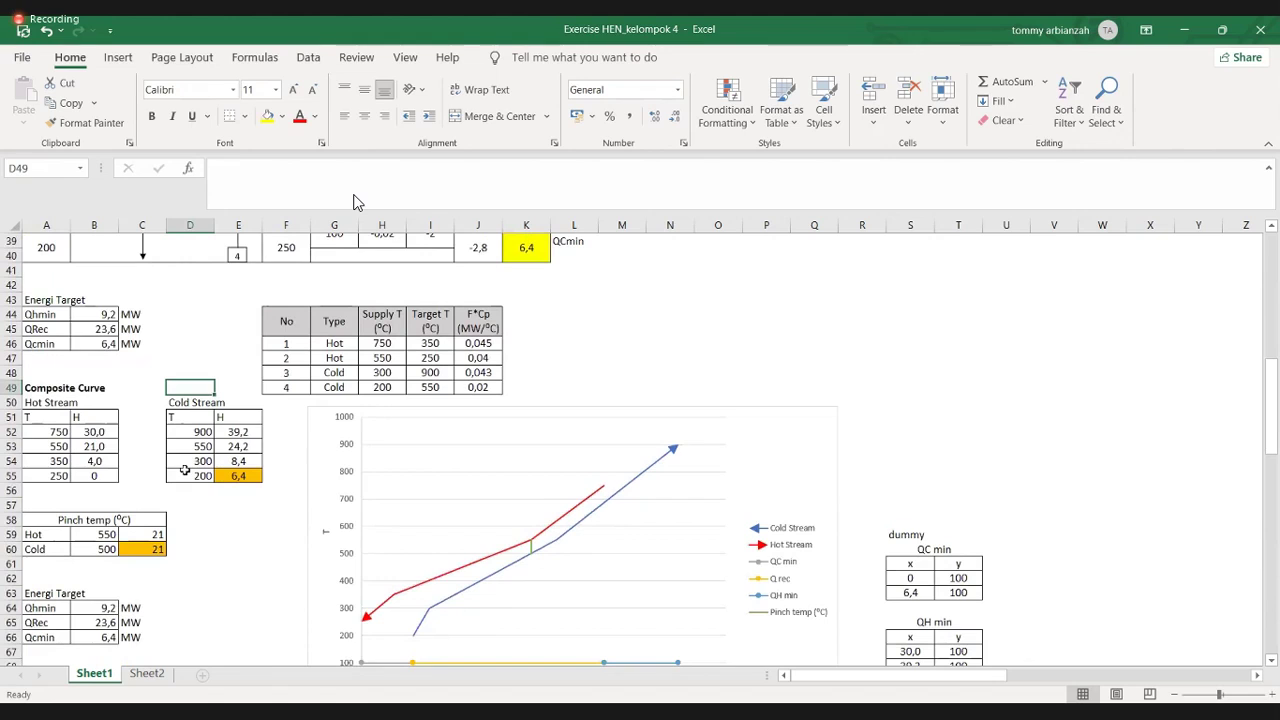
click(97, 450)
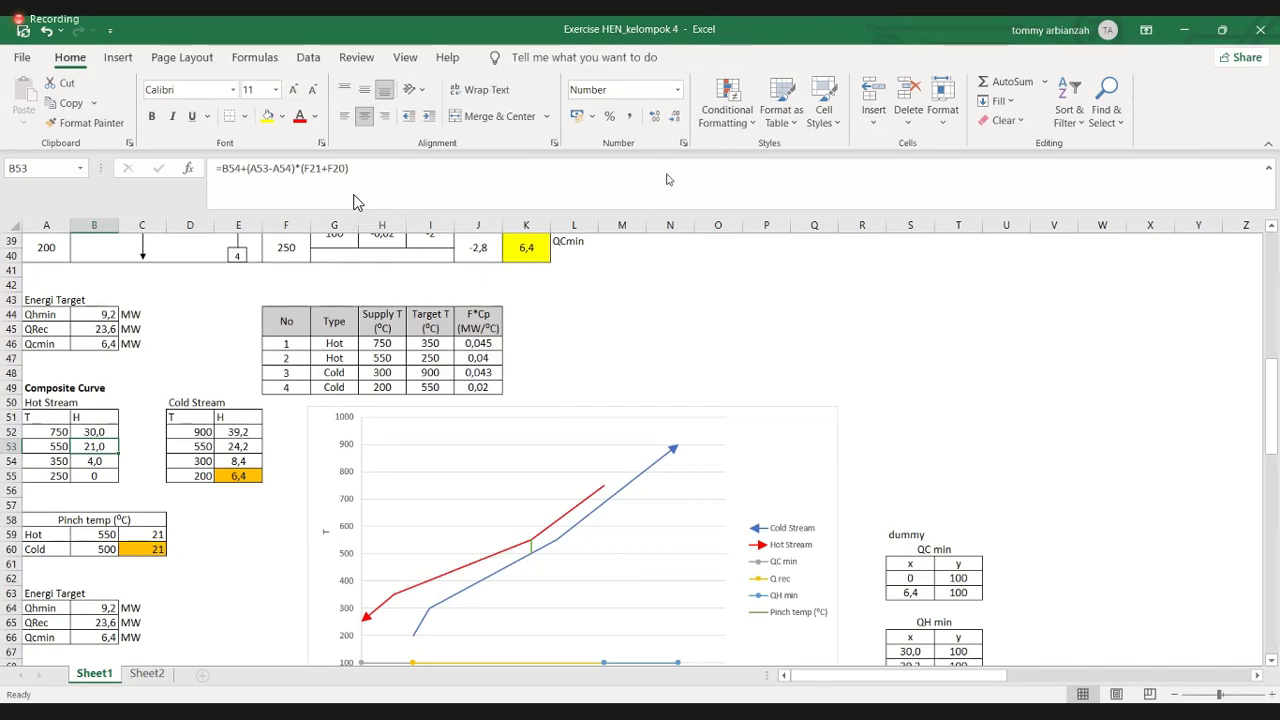
Step: Compare the Cold Stream temperatures in D52:D55 with the supply and target temperatures of both cold streams
click(194, 436)
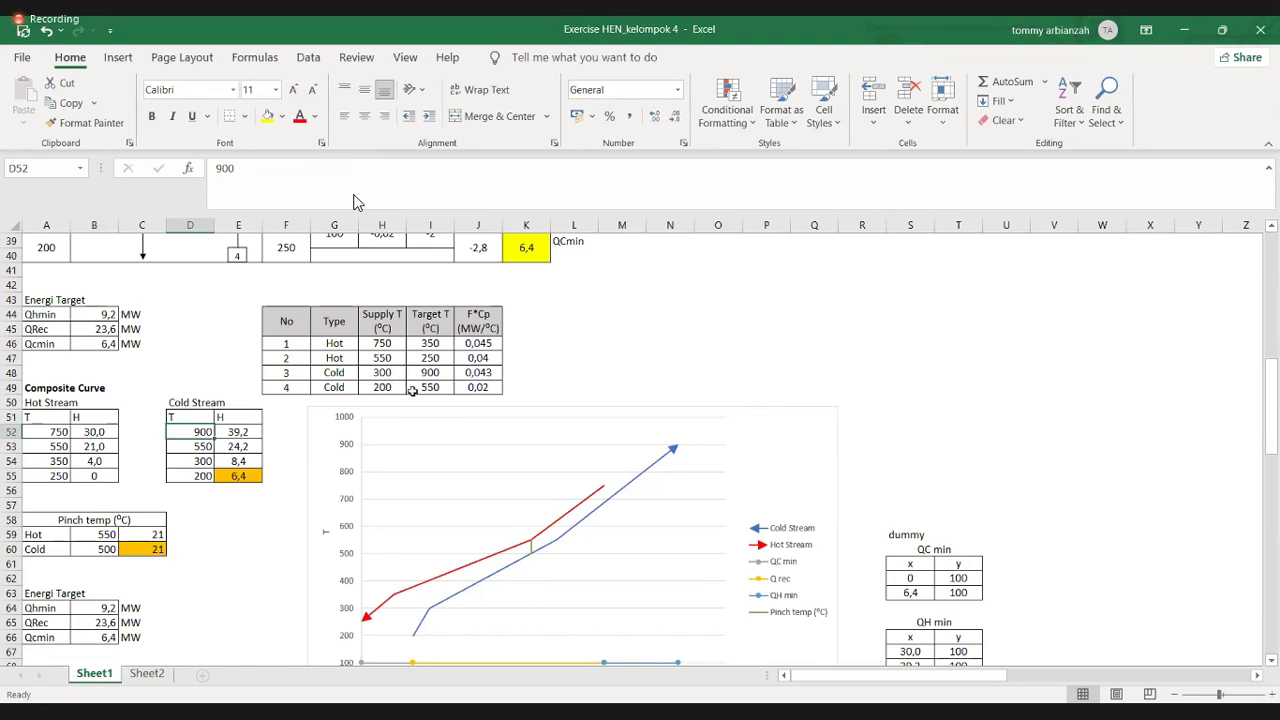
drag(200, 476, 195, 432)
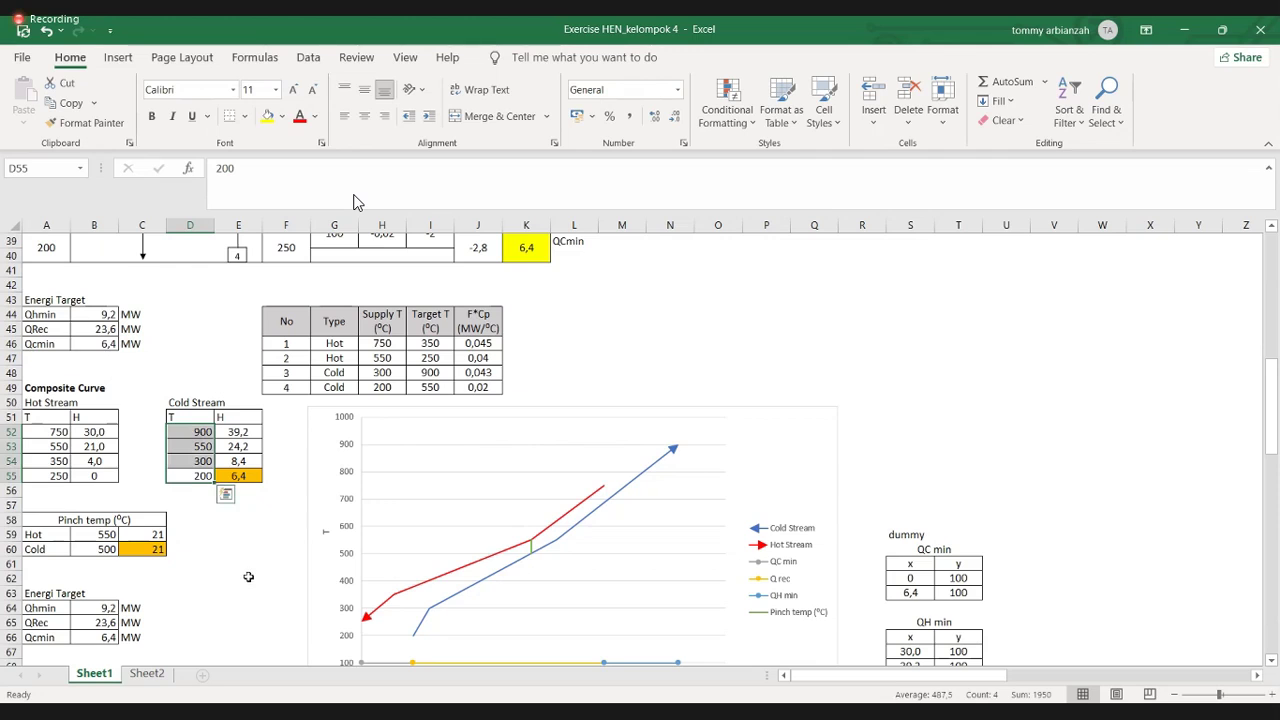
click(244, 531)
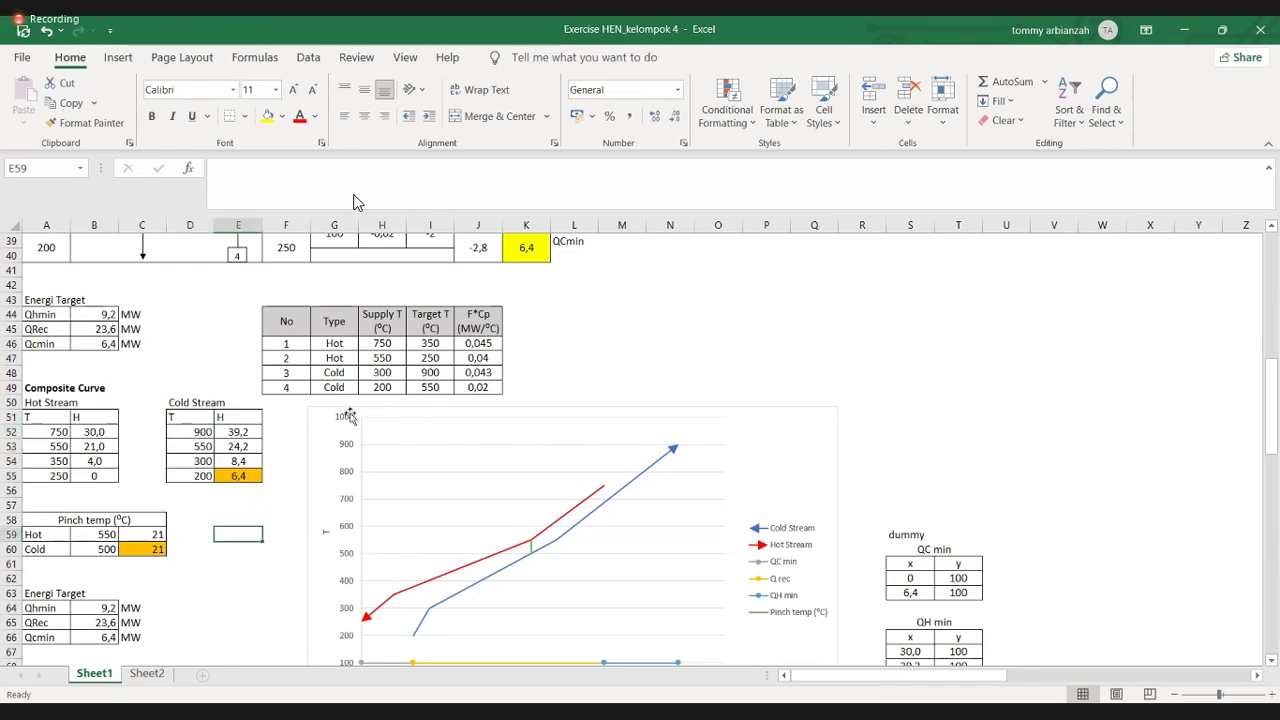
Step: Inspect the Cold Stream enthalpy formulas in E54, E53 and E52 against the cold streams' temperatures and F*Cp values
click(238, 474)
click(244, 461)
click(398, 190)
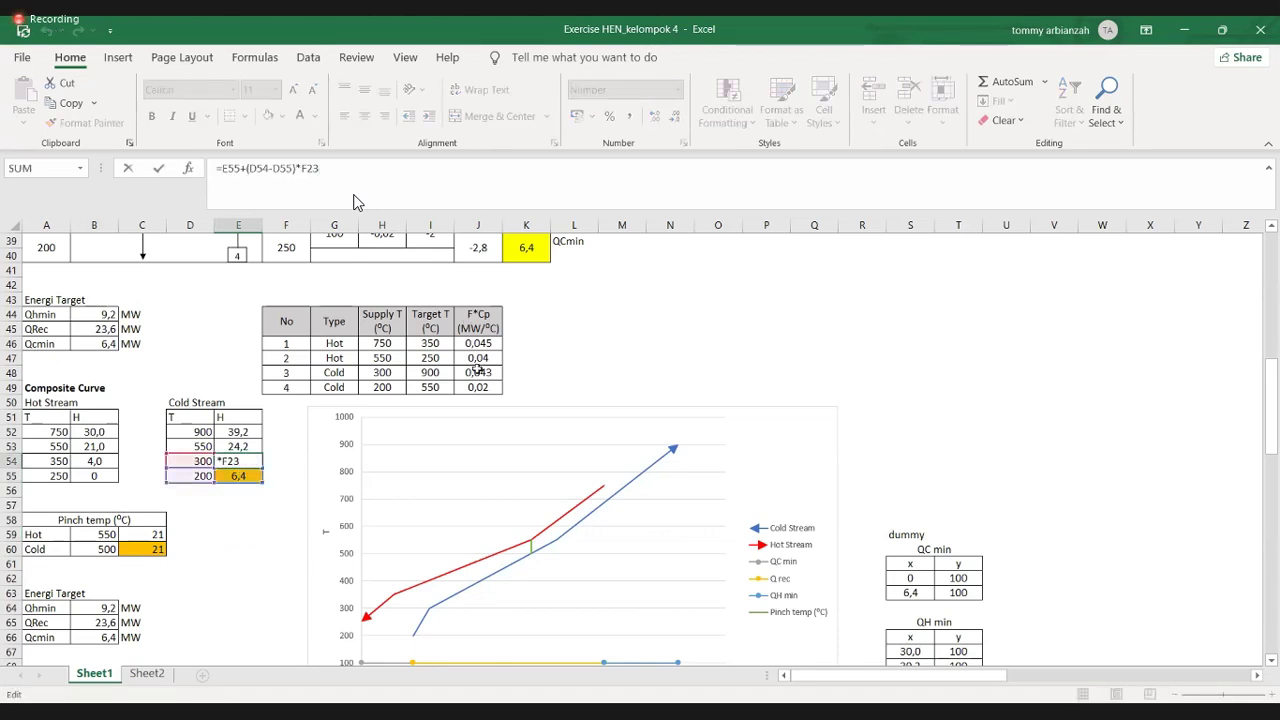
click(238, 446)
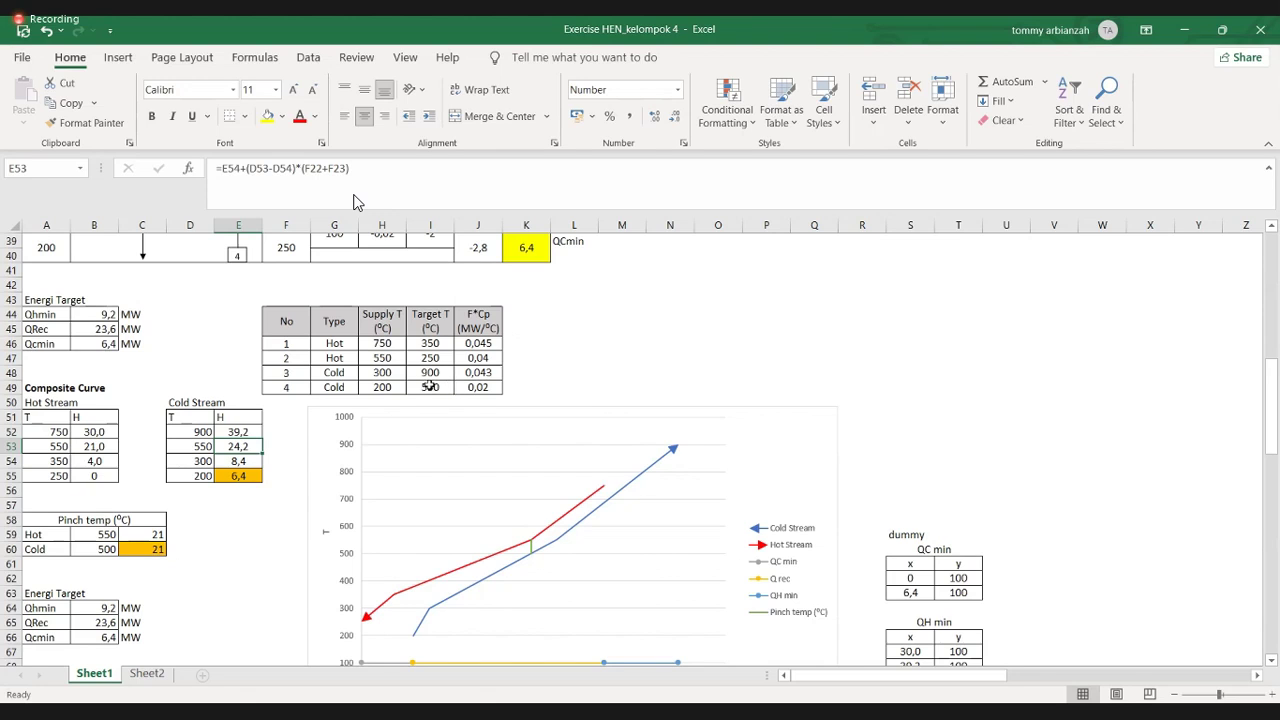
click(202, 446)
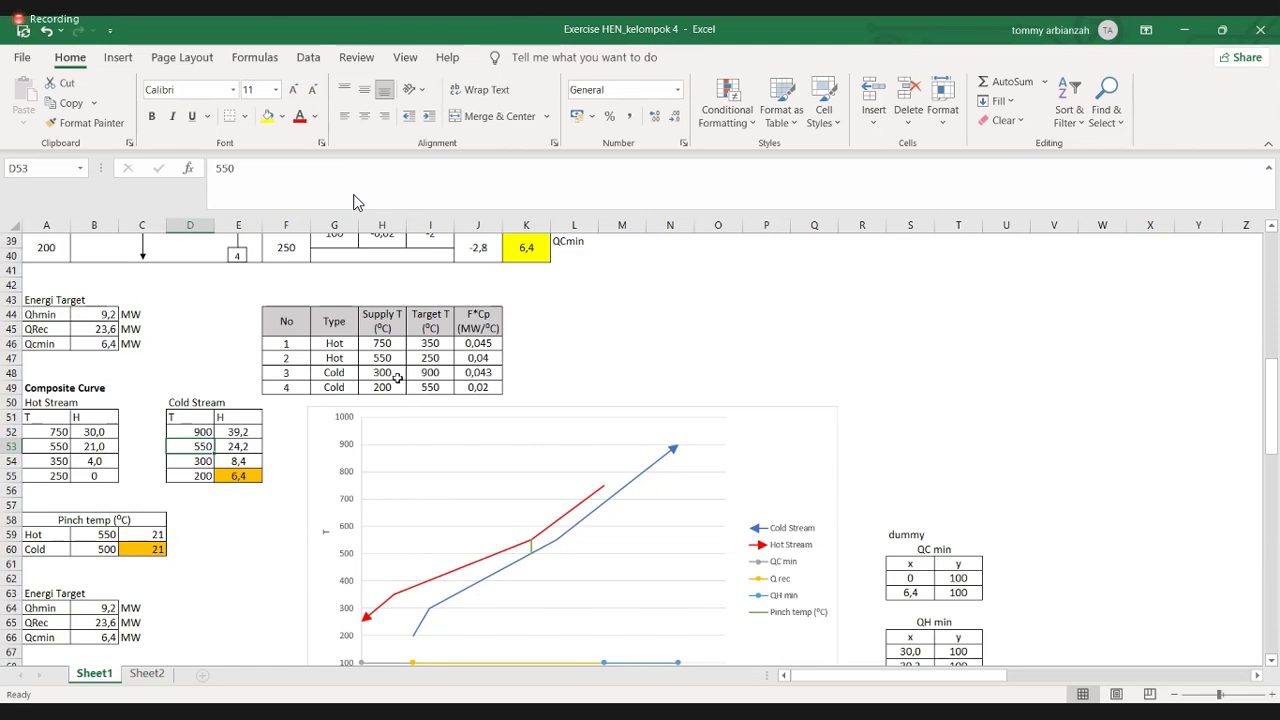
click(238, 432)
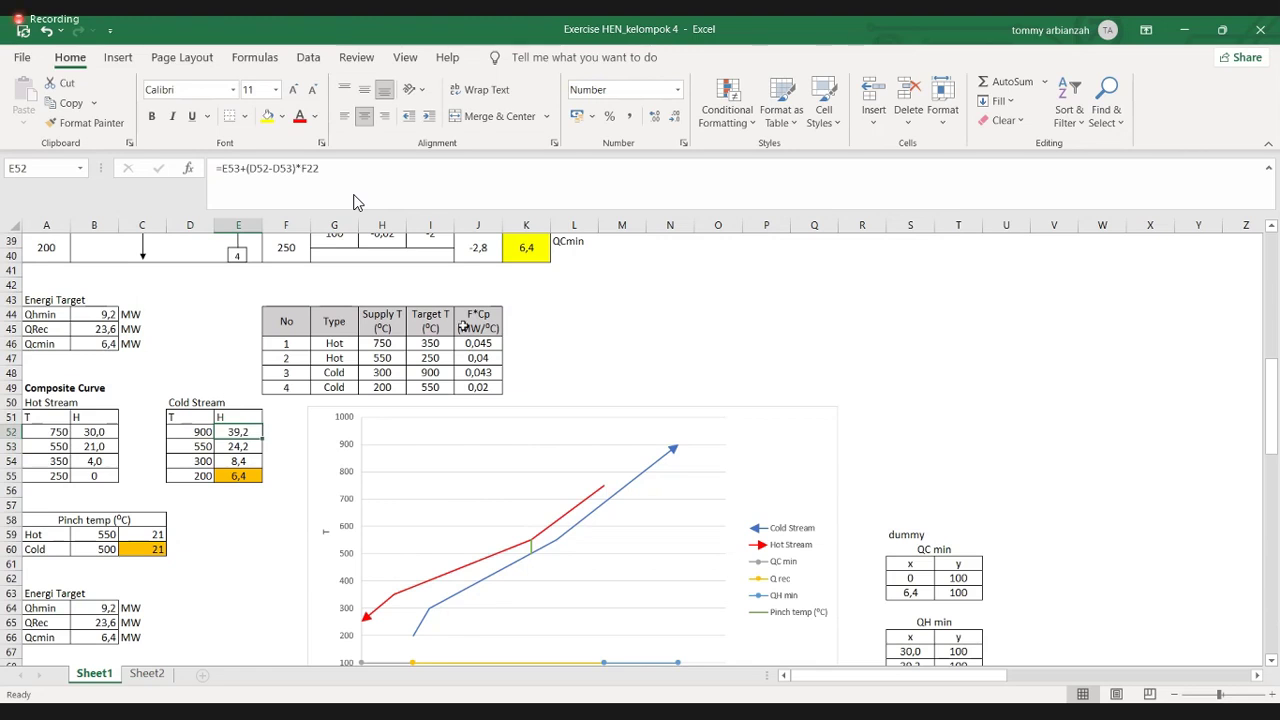
Step: Try a starting enthalpy of 0 for the Cold Stream in E55 to test its effect on the composite curve
click(235, 476)
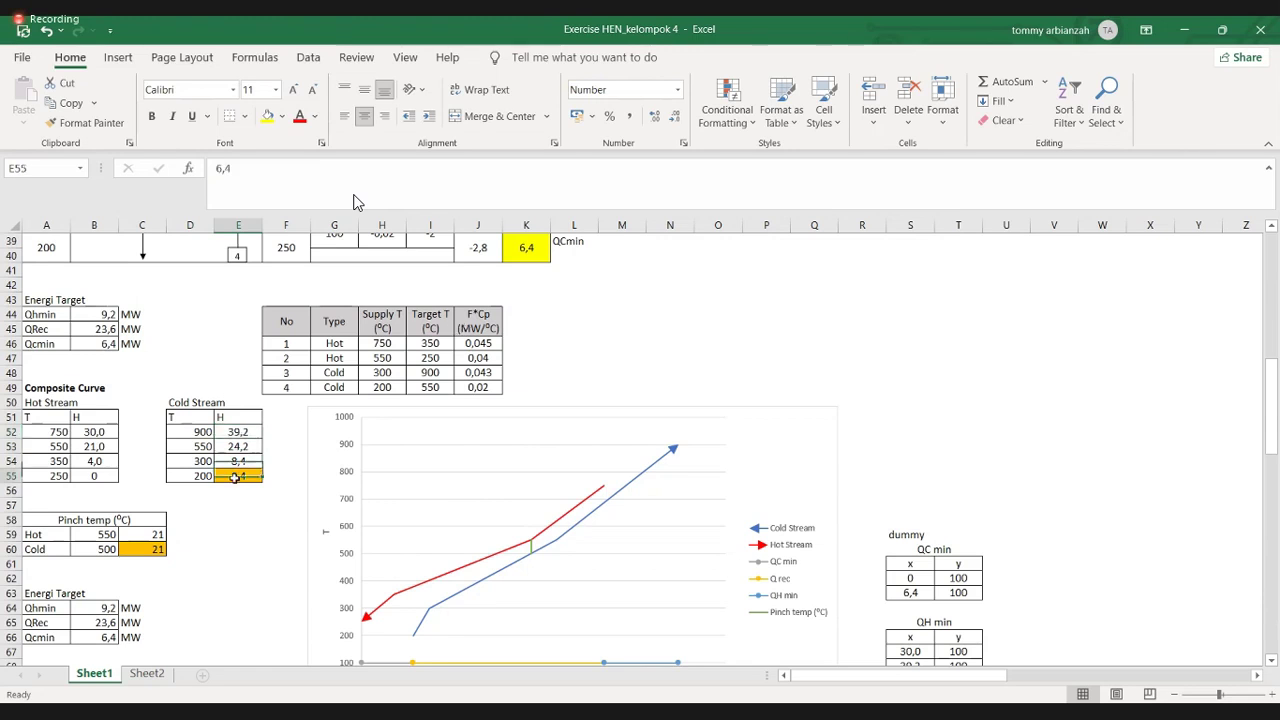
scroll(316, 452, down, 2)
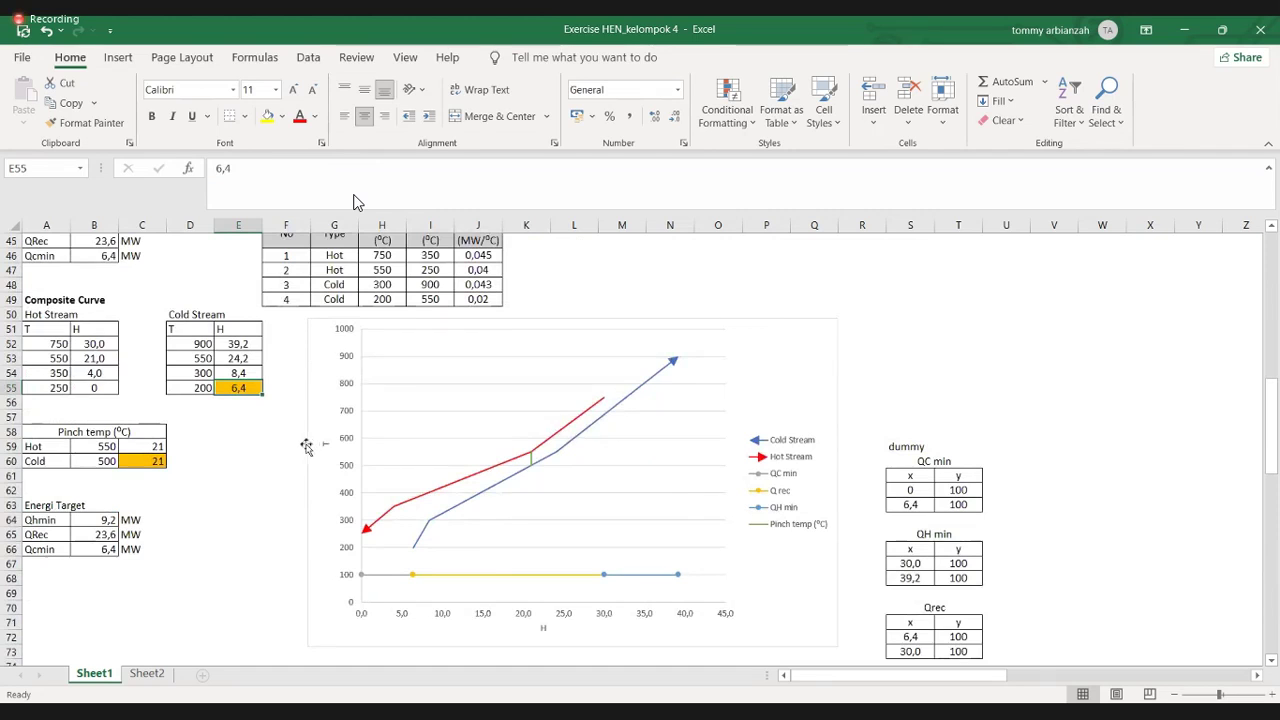
text(0)
click(240, 447)
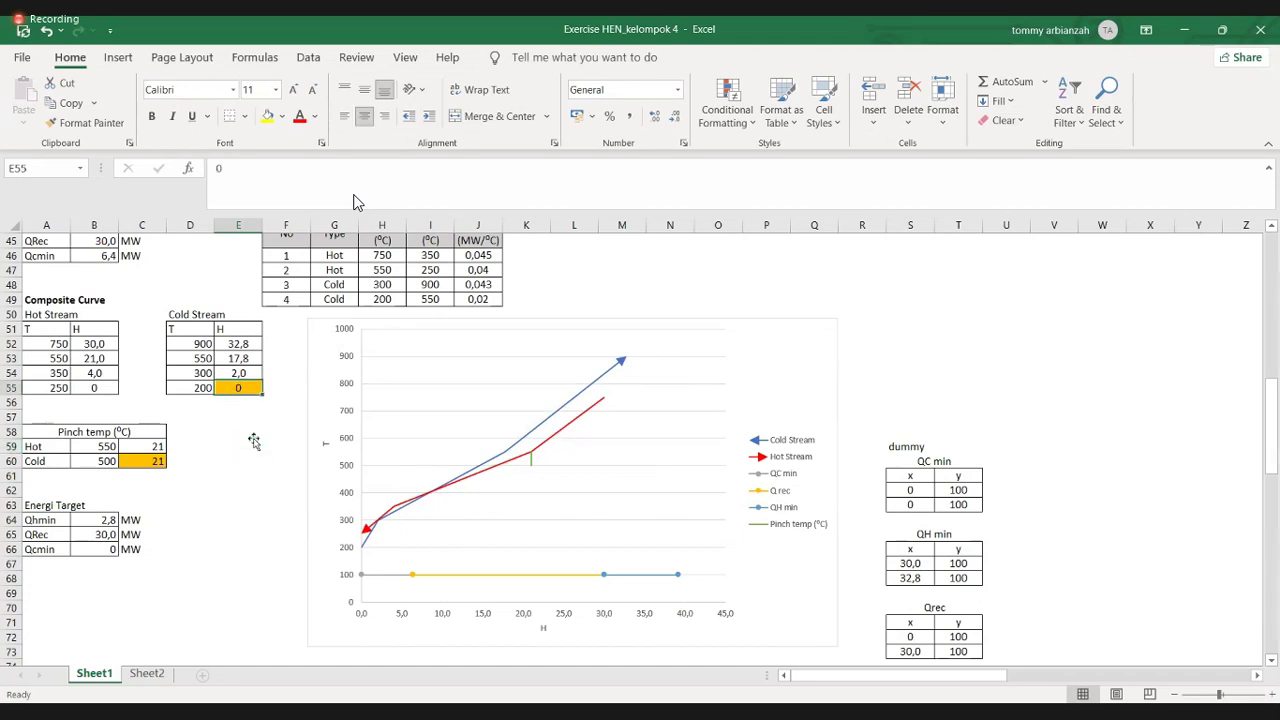
Step: Try a Cold Stream starting enthalpy of 6 in E55 and set it back to 6,4
text(6)
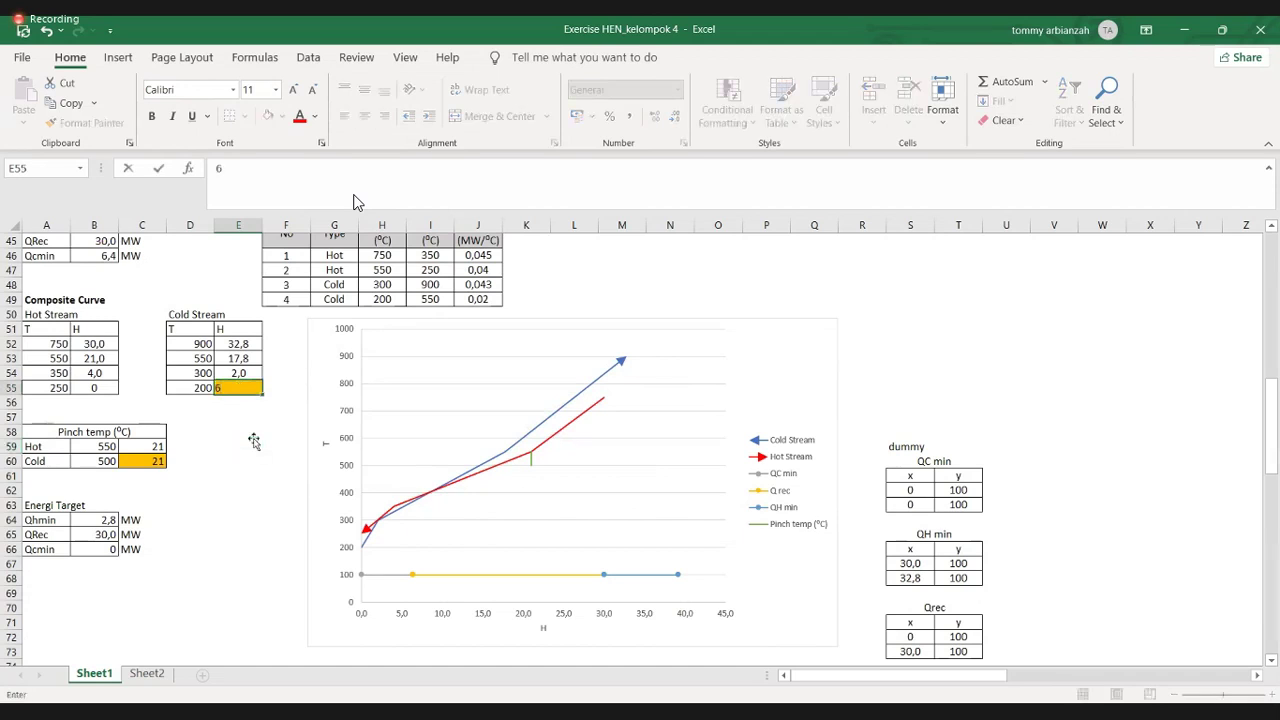
key(Return)
key(Up)
text(6)
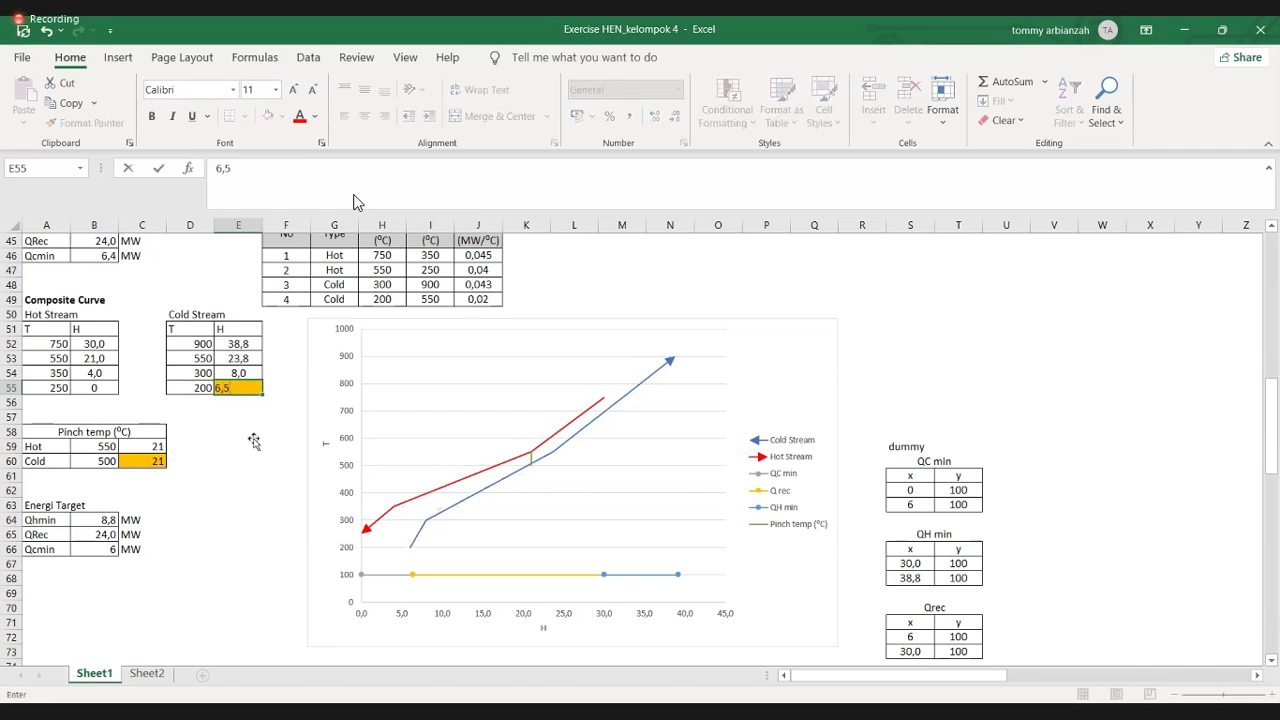
text(,4)
key(Return)
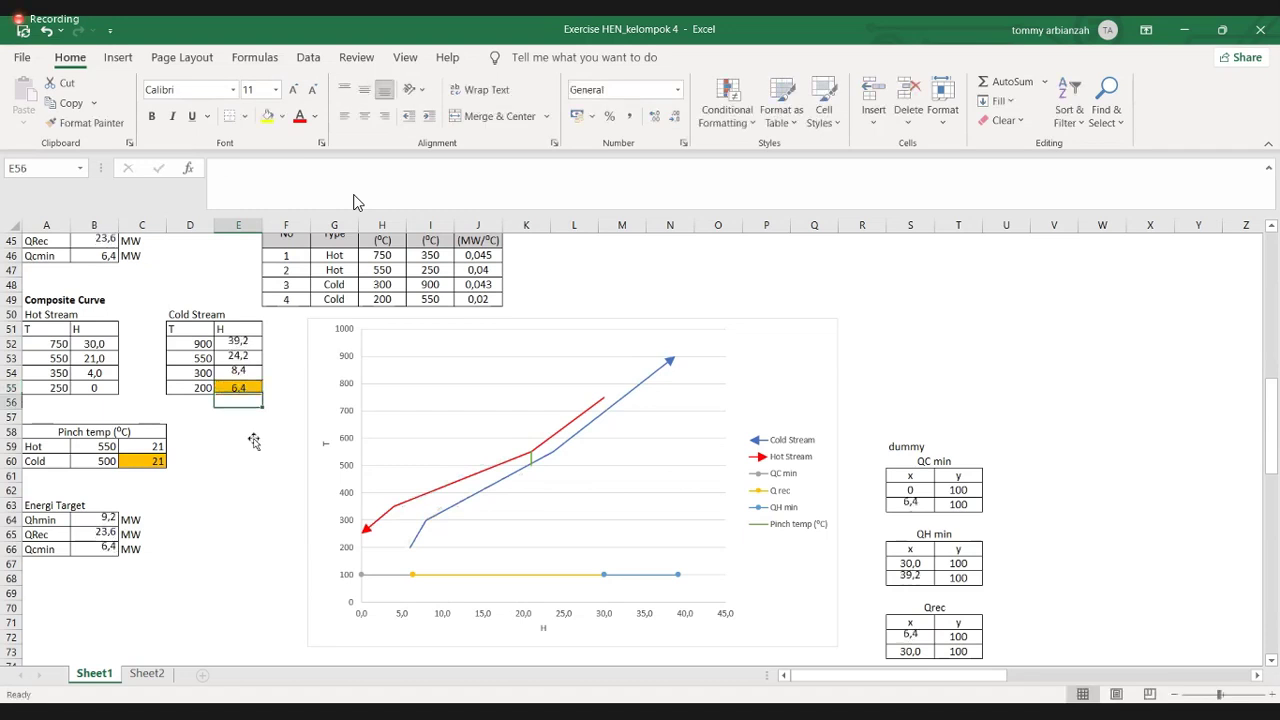
click(243, 458)
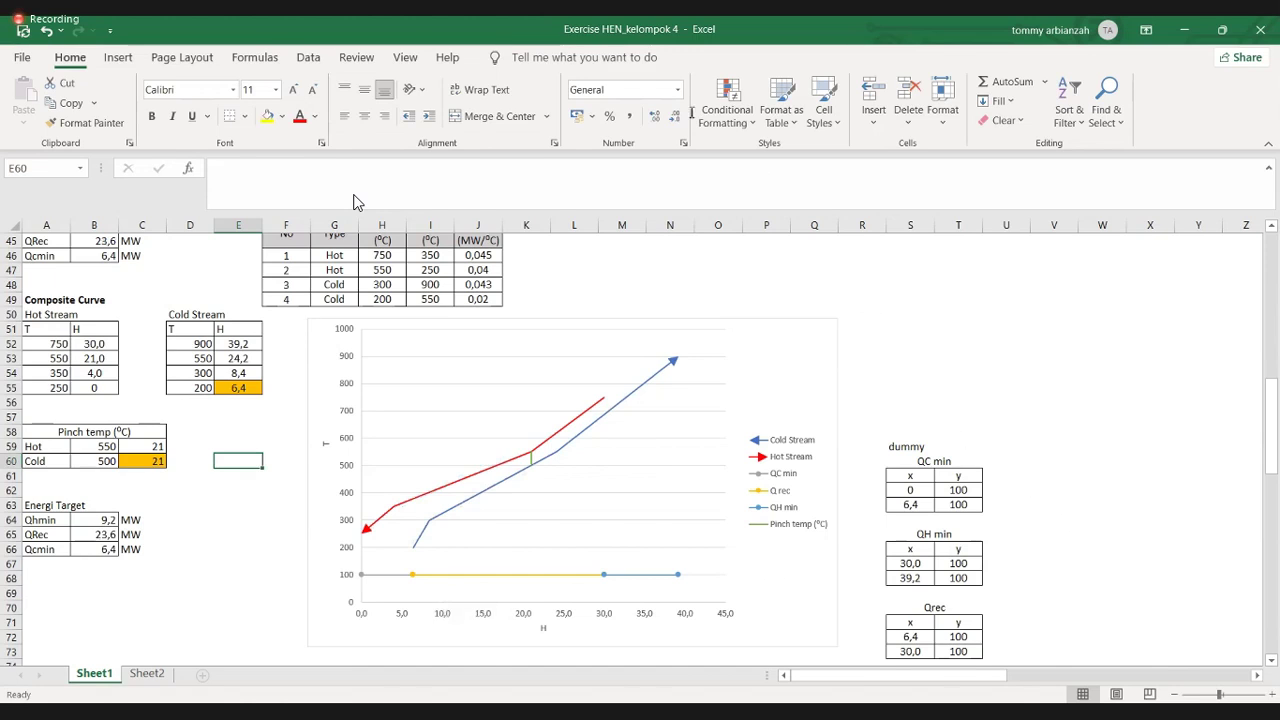
Step: Review the grid diagram on Sheet1 below the composite curve and compare it with the split version on Sheet2
click(843, 443)
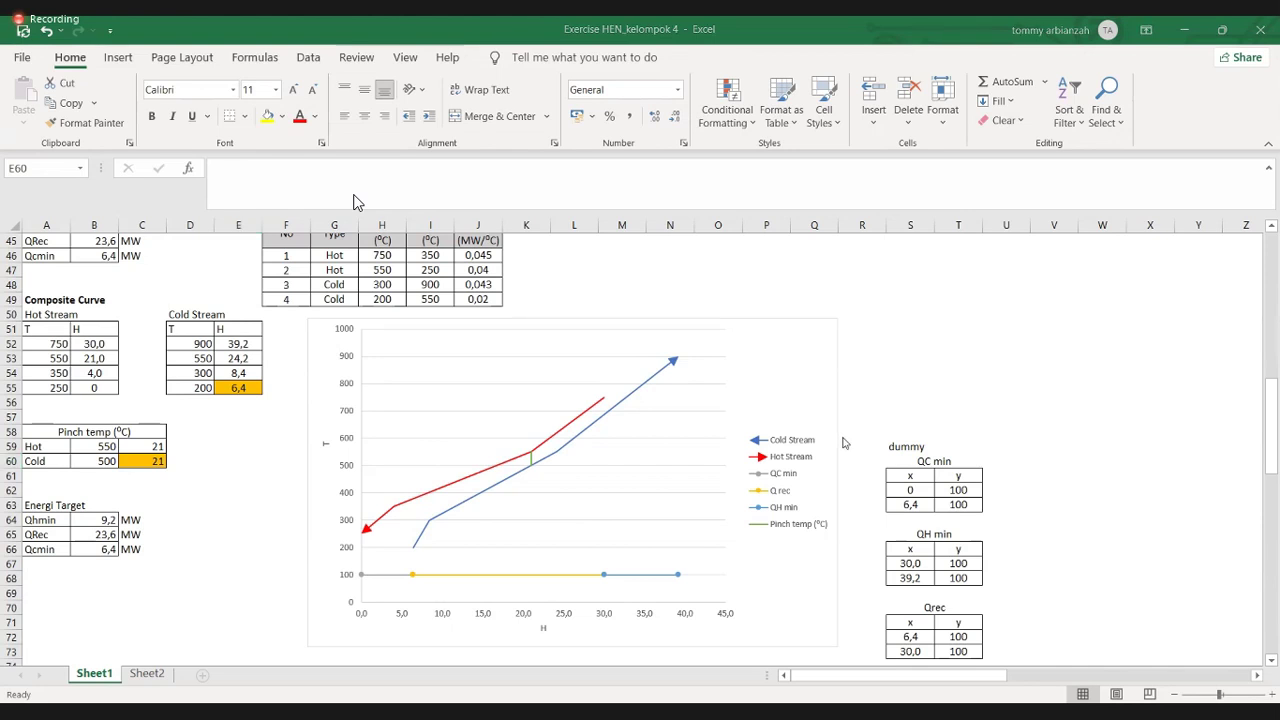
scroll(539, 298, up, 1)
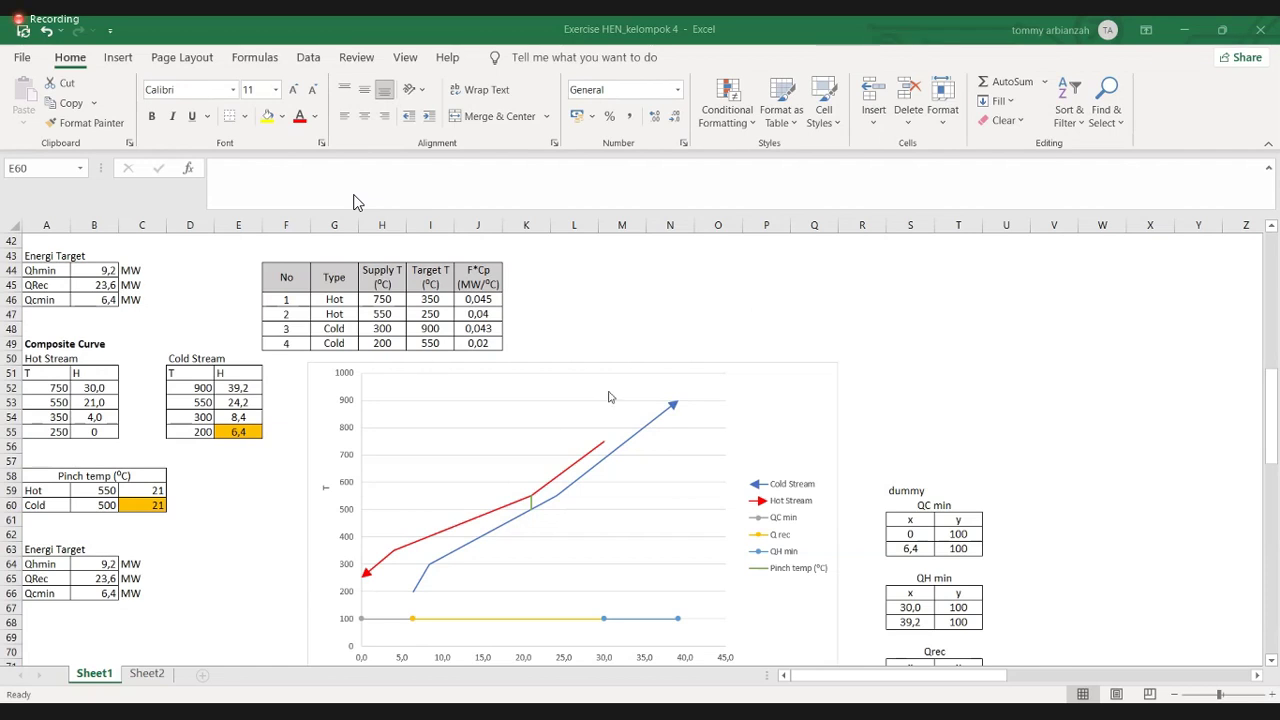
scroll(286, 529, down, 10)
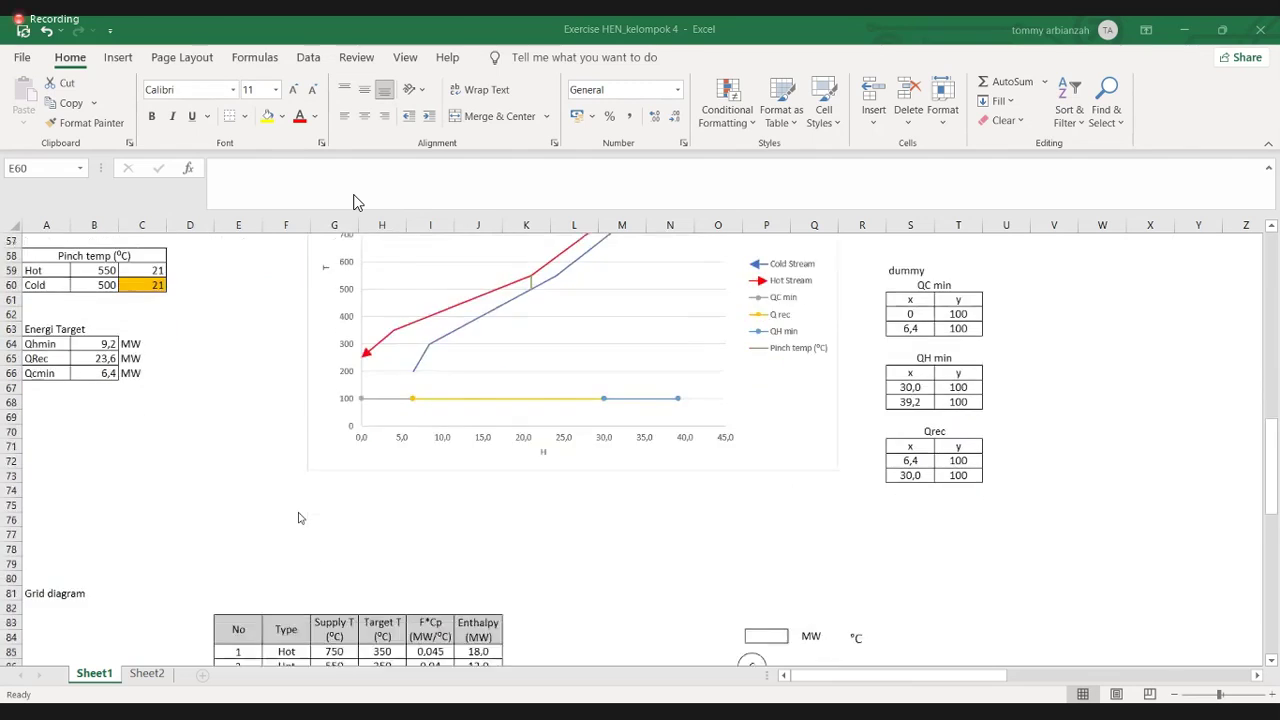
scroll(298, 517, down, 3)
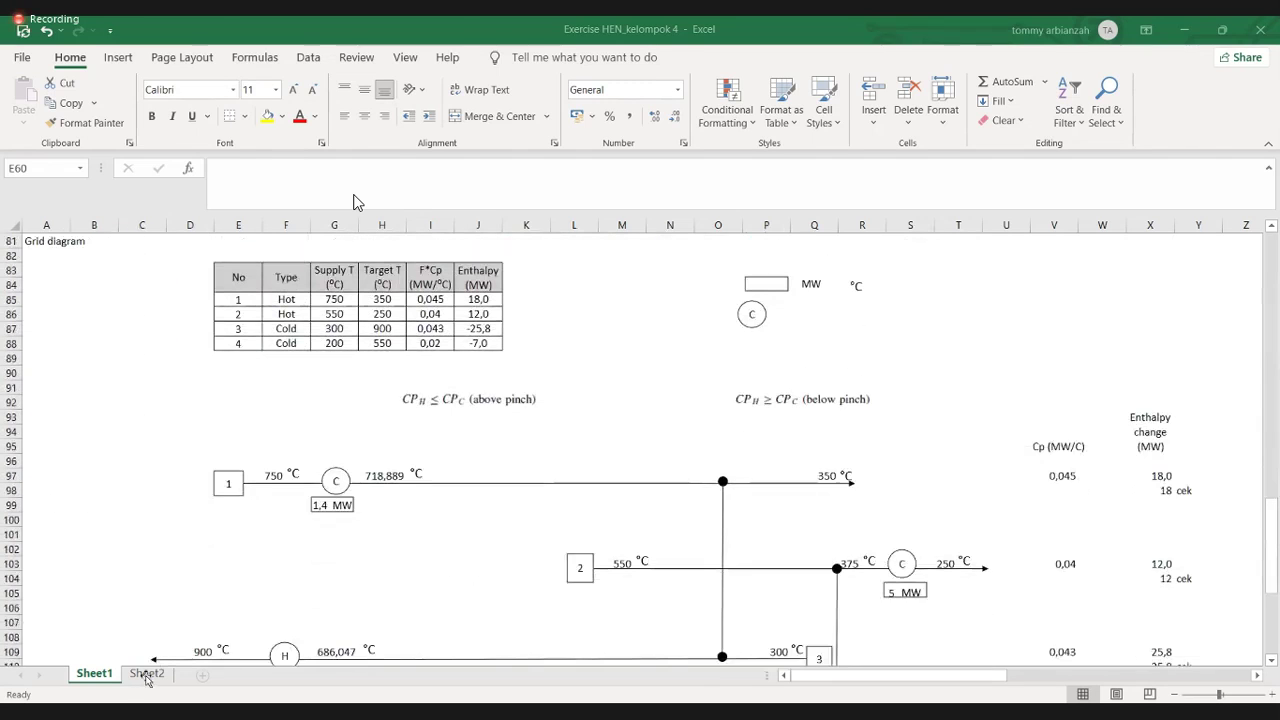
key(ctrl+Page_Down)
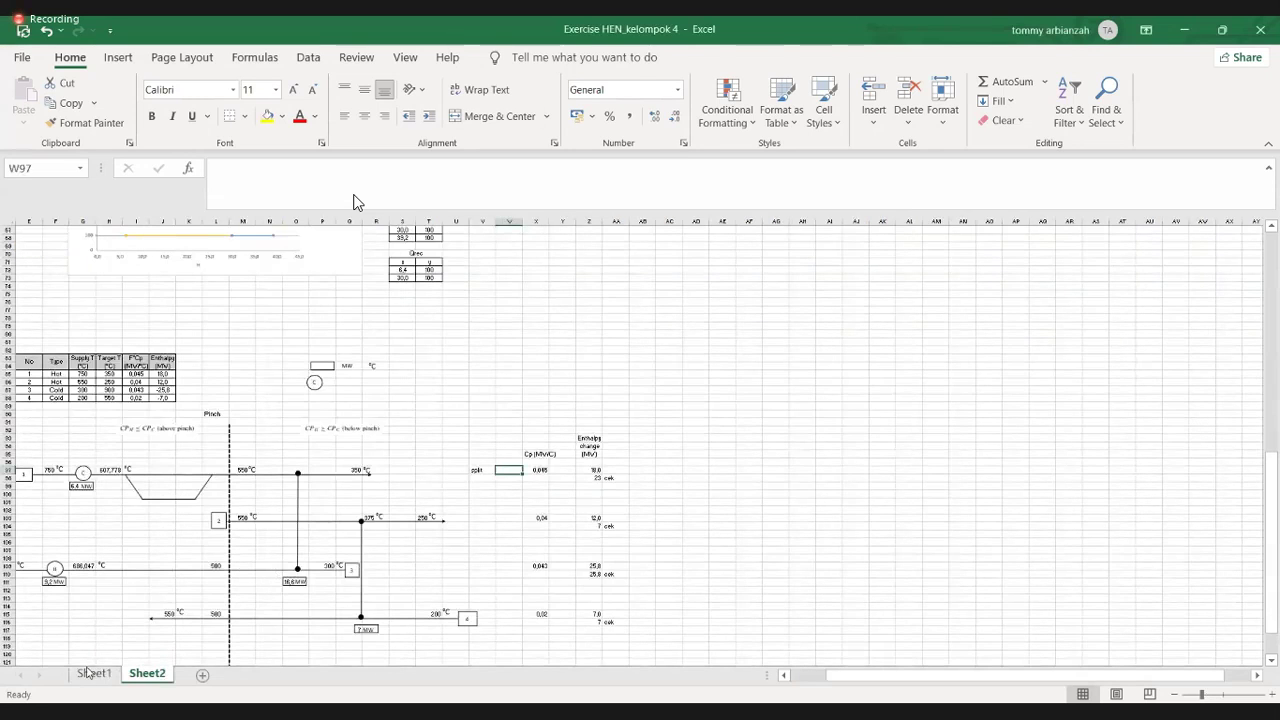
key(ctrl+Page_Up)
scroll(353, 202, down, 4)
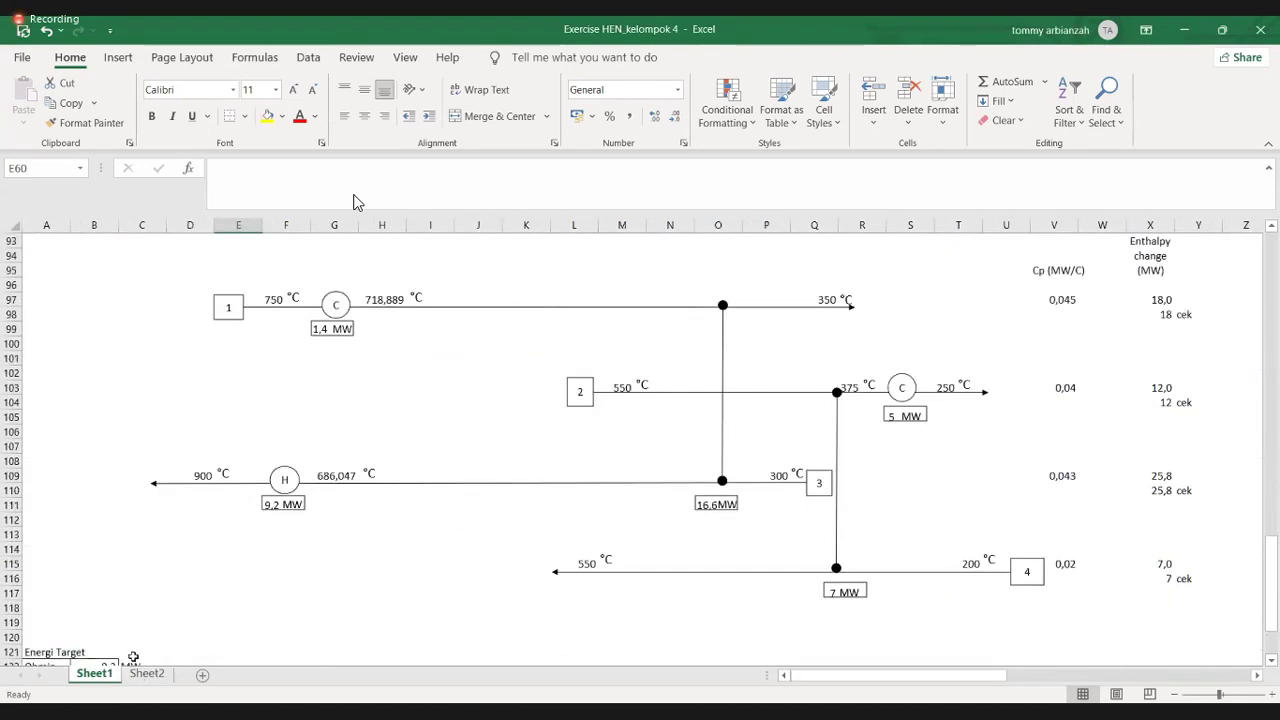
scroll(346, 395, up, 5)
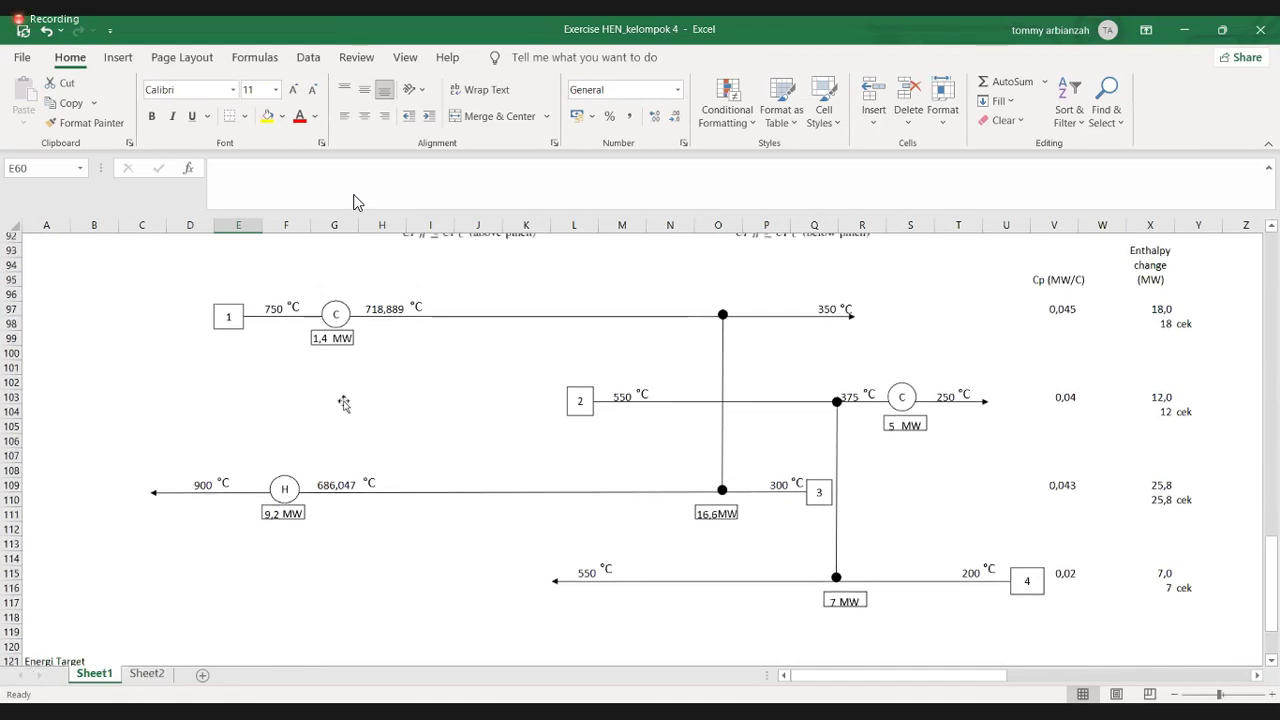
scroll(530, 465, up, 5)
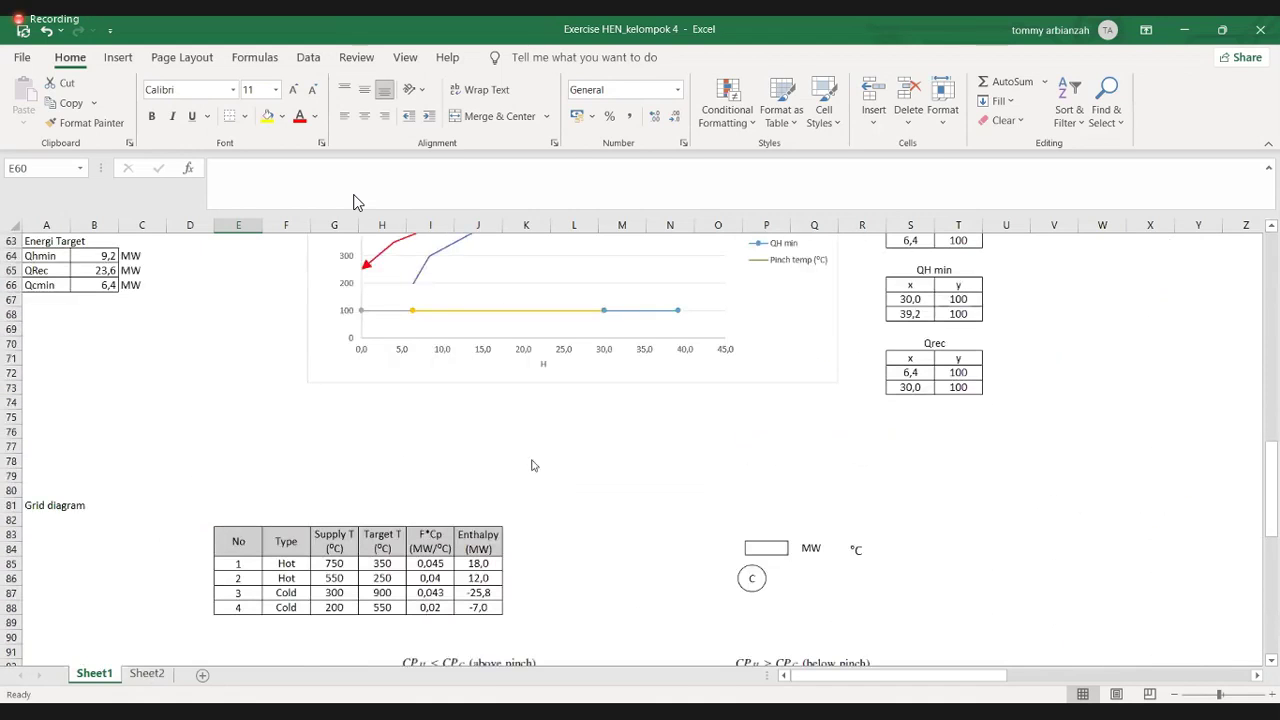
scroll(979, 431, up, 1)
Step: Examine the source ranges of the composite curve chart's Pinch temp series and select the chart's vertical temperature axis
key(ctrl+z)
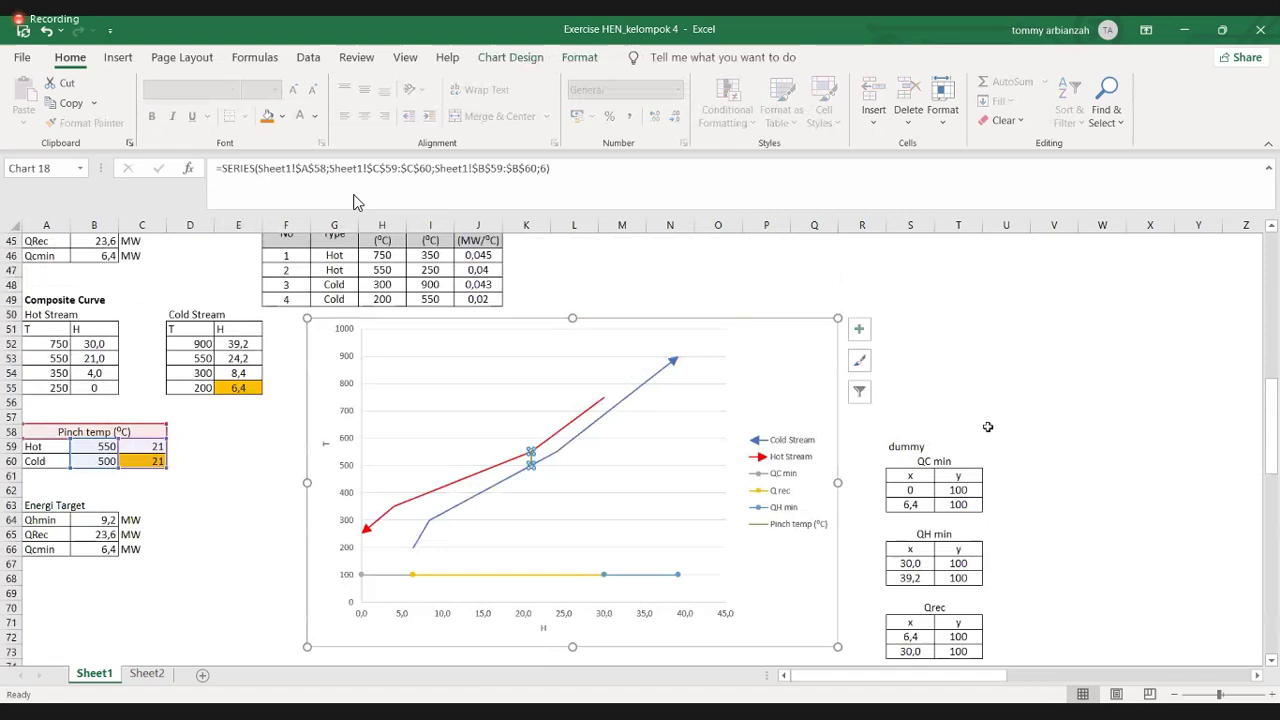
click(327, 449)
double_click(343, 385)
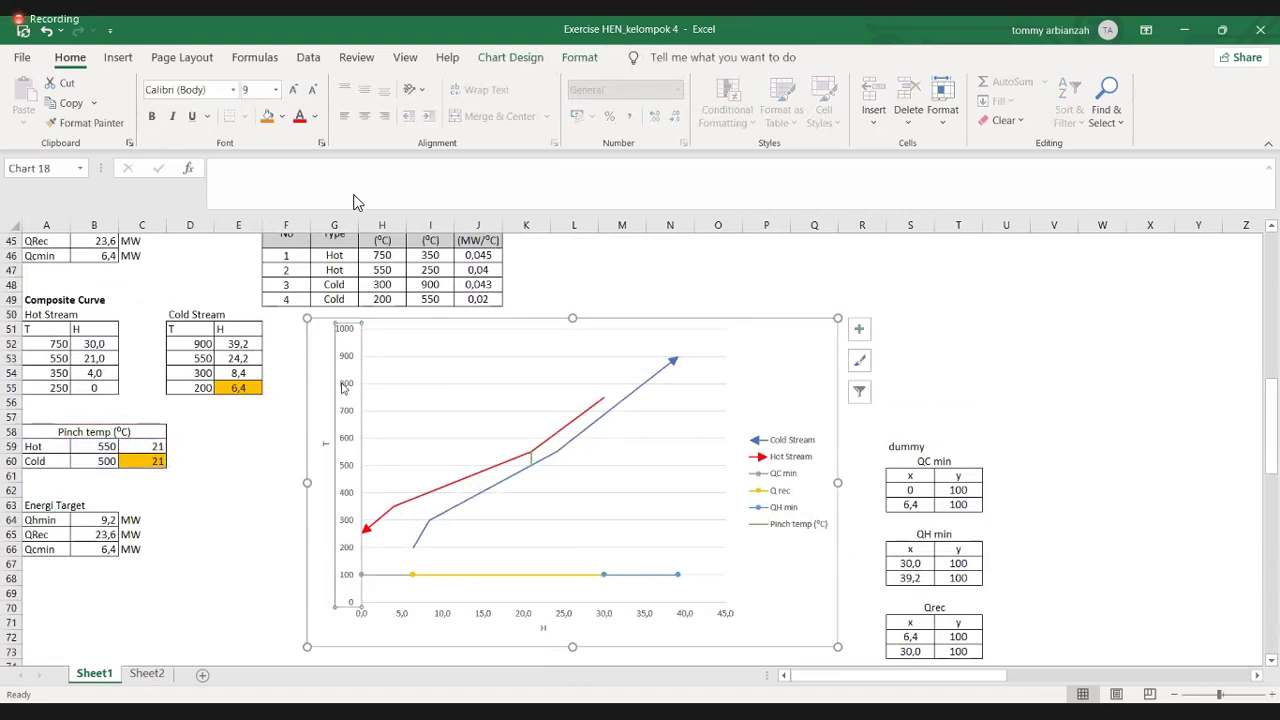
Step: Set the major unit of the composite curve chart's vertical temperature axis to 50 and close the axis formatting
click(1162, 440)
click(1170, 436)
key(BackSpace)
key(BackSpace)
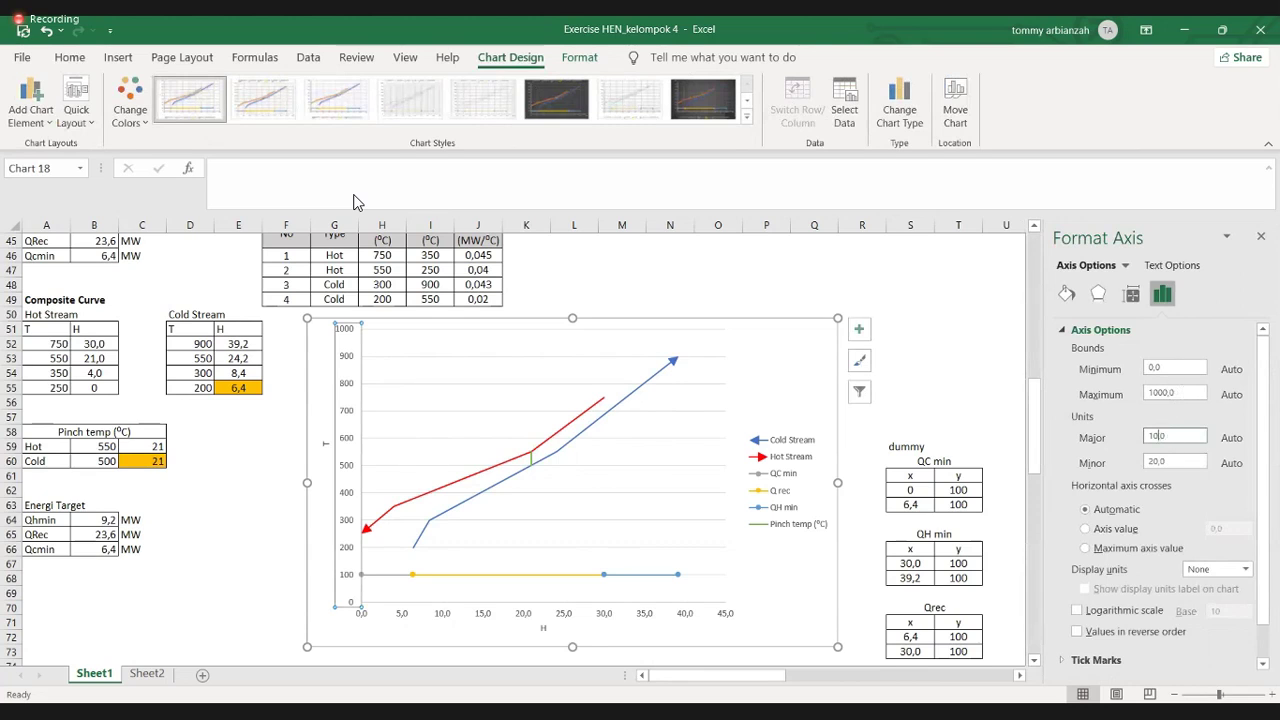
key(BackSpace)
text(50)
key(Return)
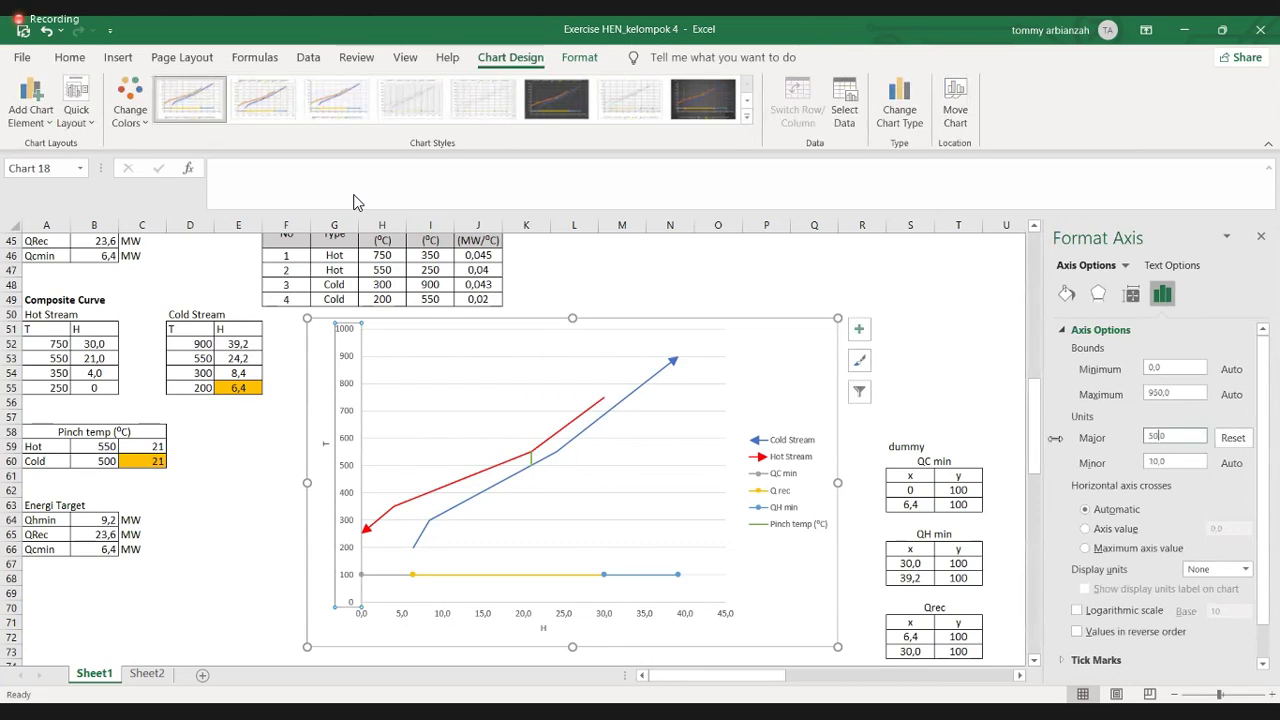
click(1000, 388)
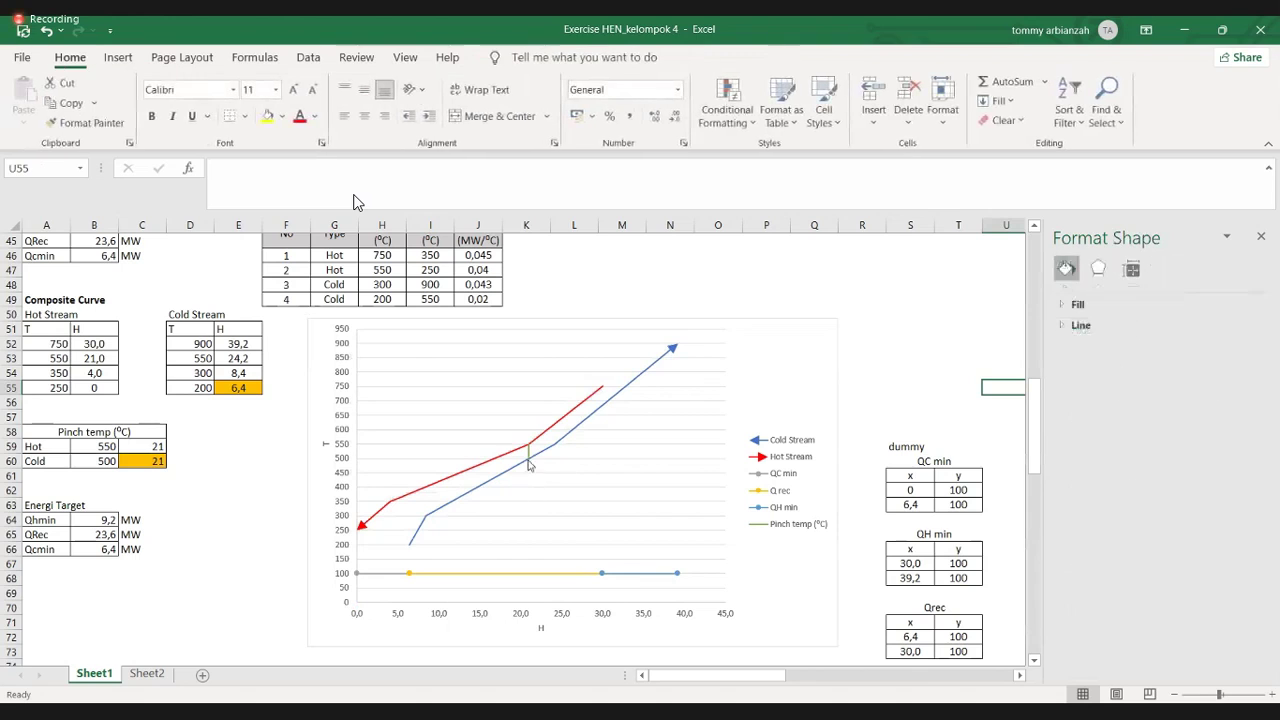
mouse_move(530, 456)
click(1261, 236)
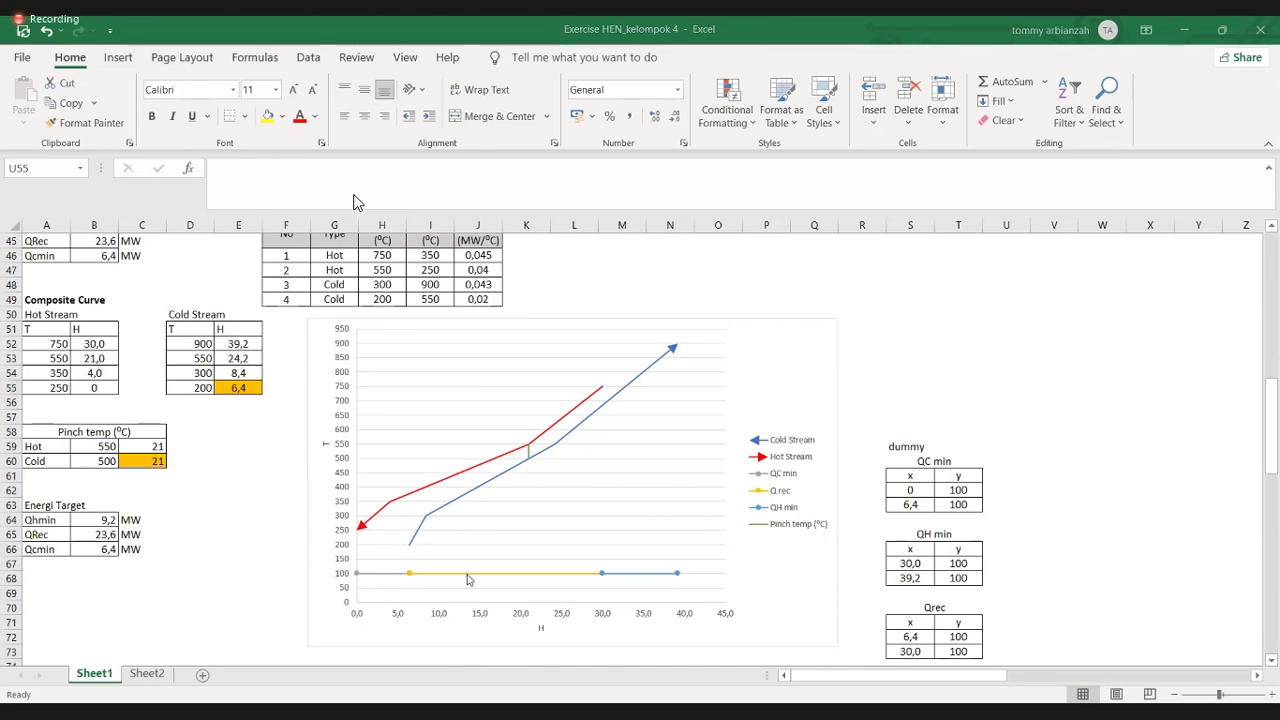
Step: Review the grid diagram on Sheet2, return to the composite curve on Sheet1, and inspect the QCmin cell K39 in the problem table
click(146, 674)
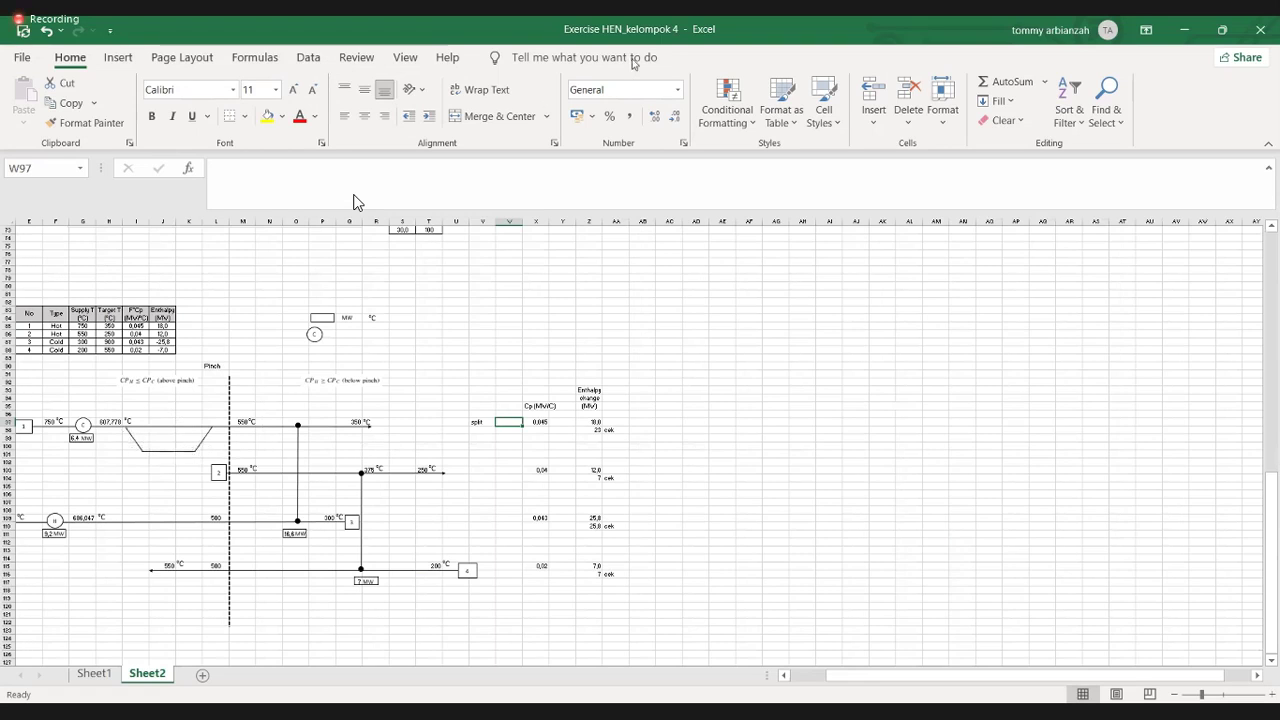
click(100, 672)
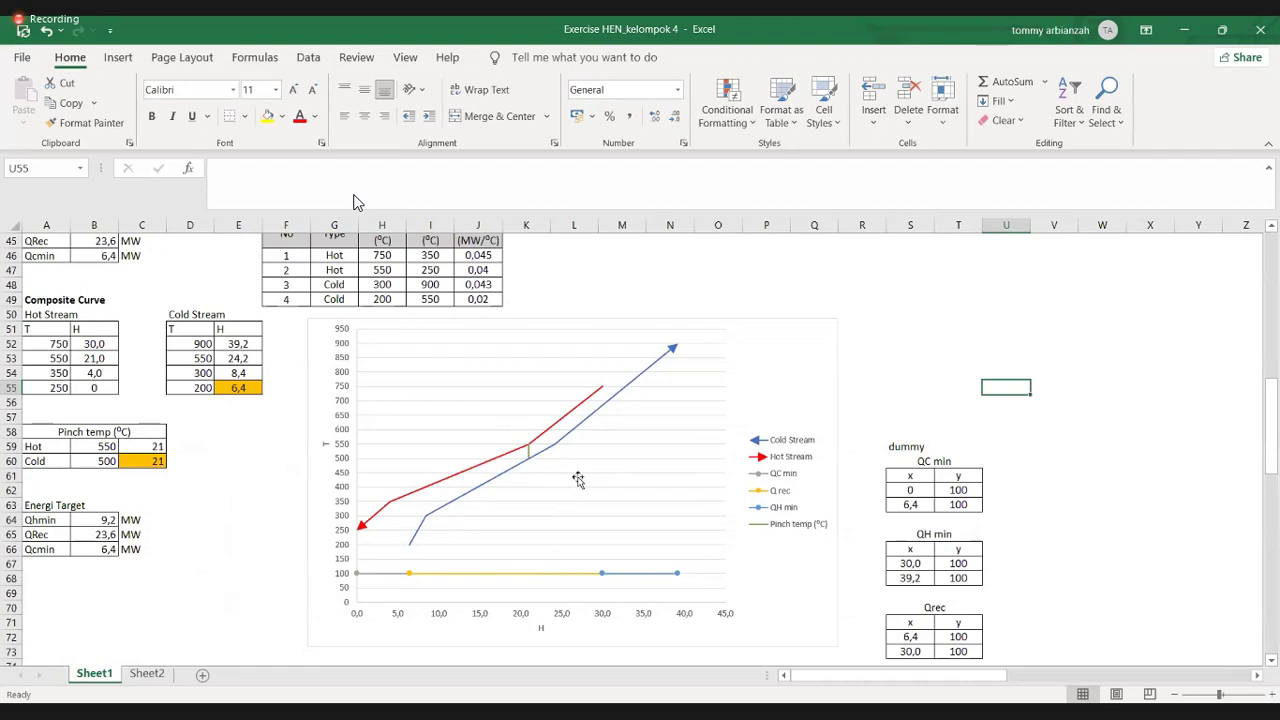
scroll(583, 472, down, 2)
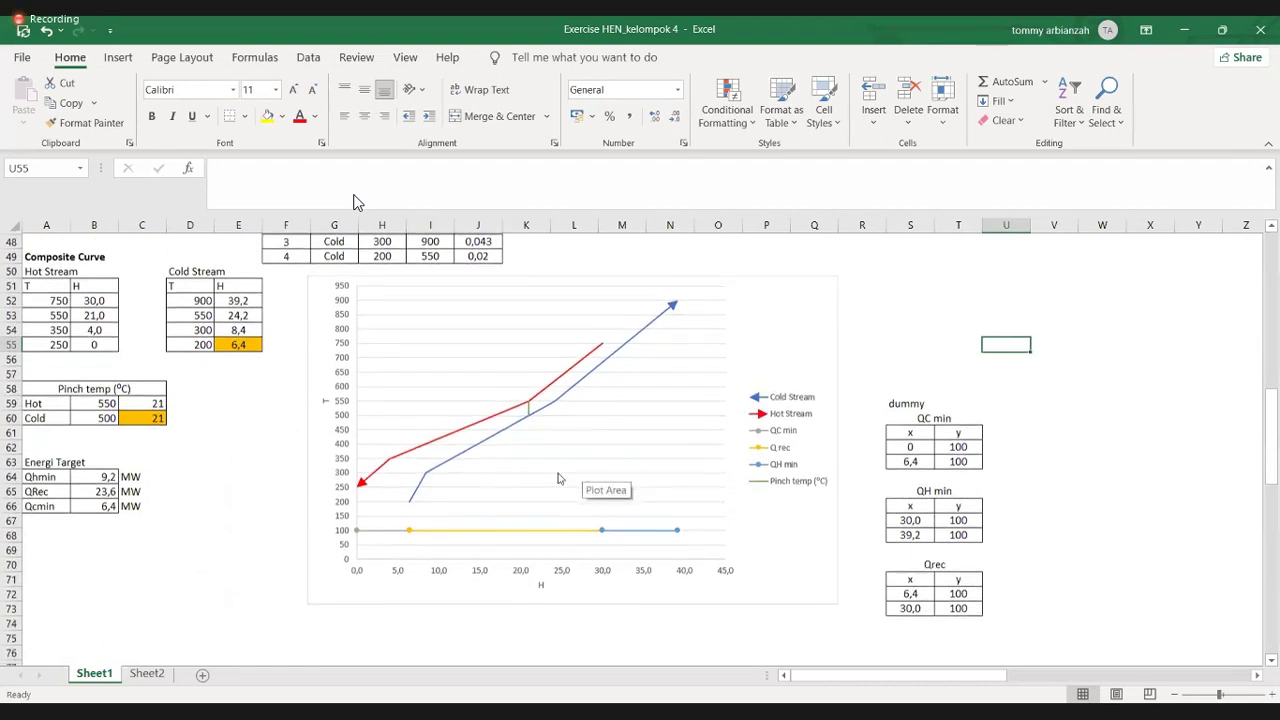
scroll(365, 432, up, 1)
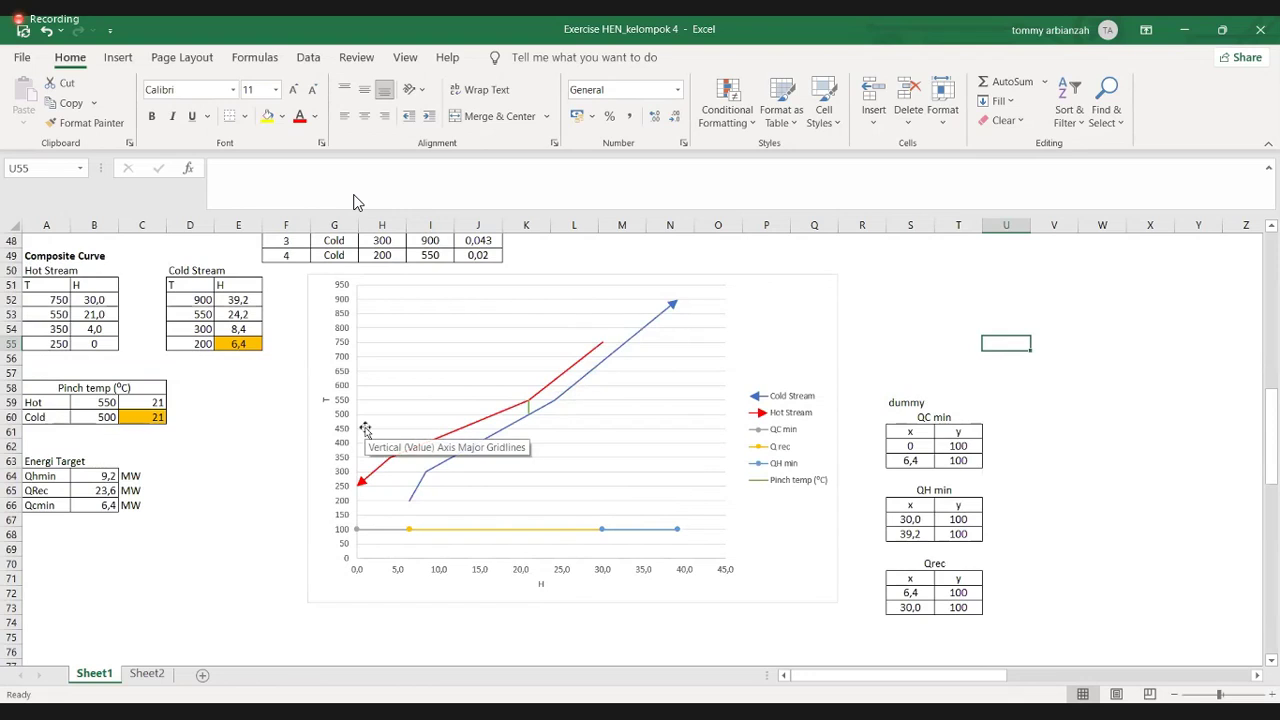
scroll(365, 430, up, 4)
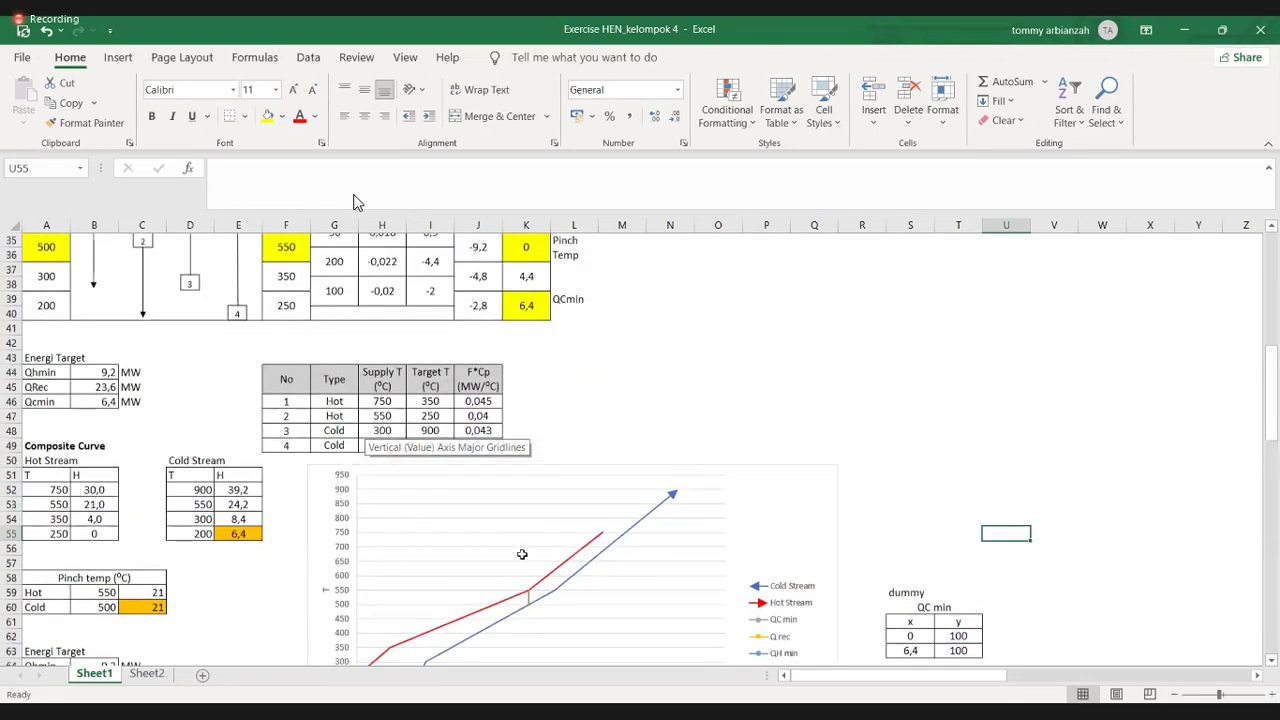
scroll(523, 555, up, 6)
click(546, 546)
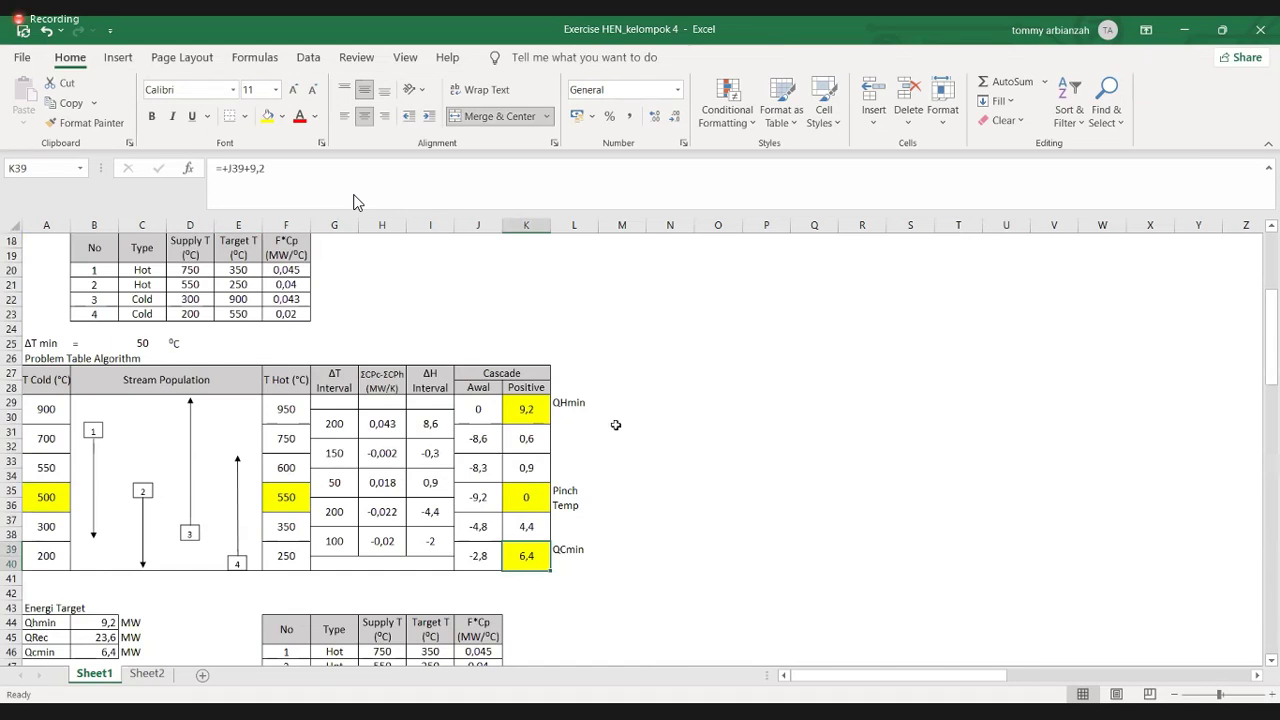
Step: Inspect the ΔT interval cells in column G, the hot temperature formula in F29 and the ΔH formula in I30
click(434, 425)
click(340, 424)
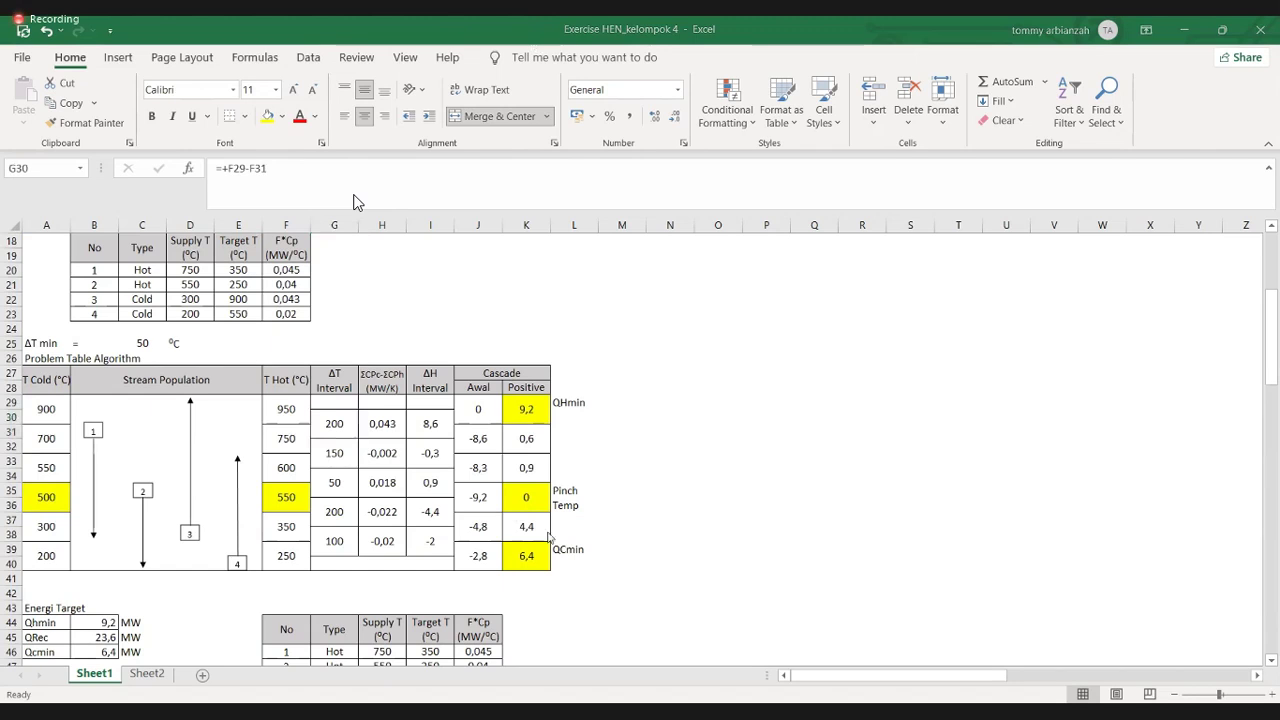
drag(334, 421, 346, 542)
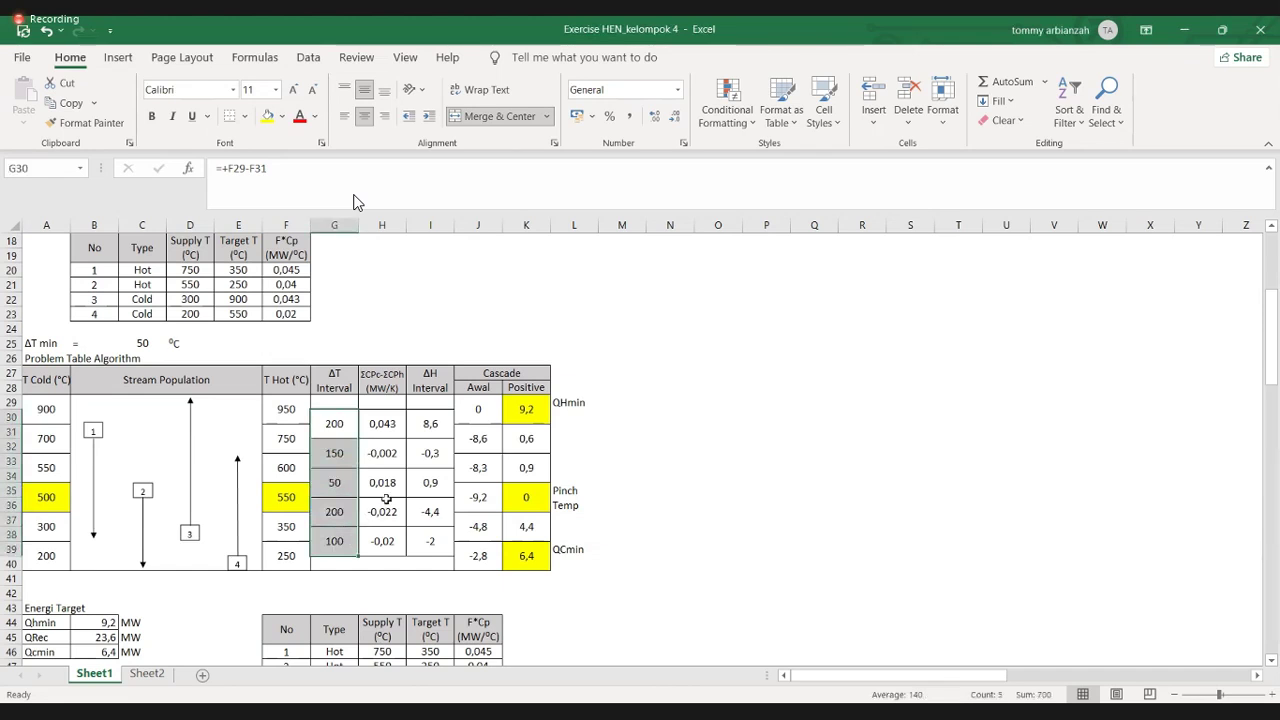
click(294, 408)
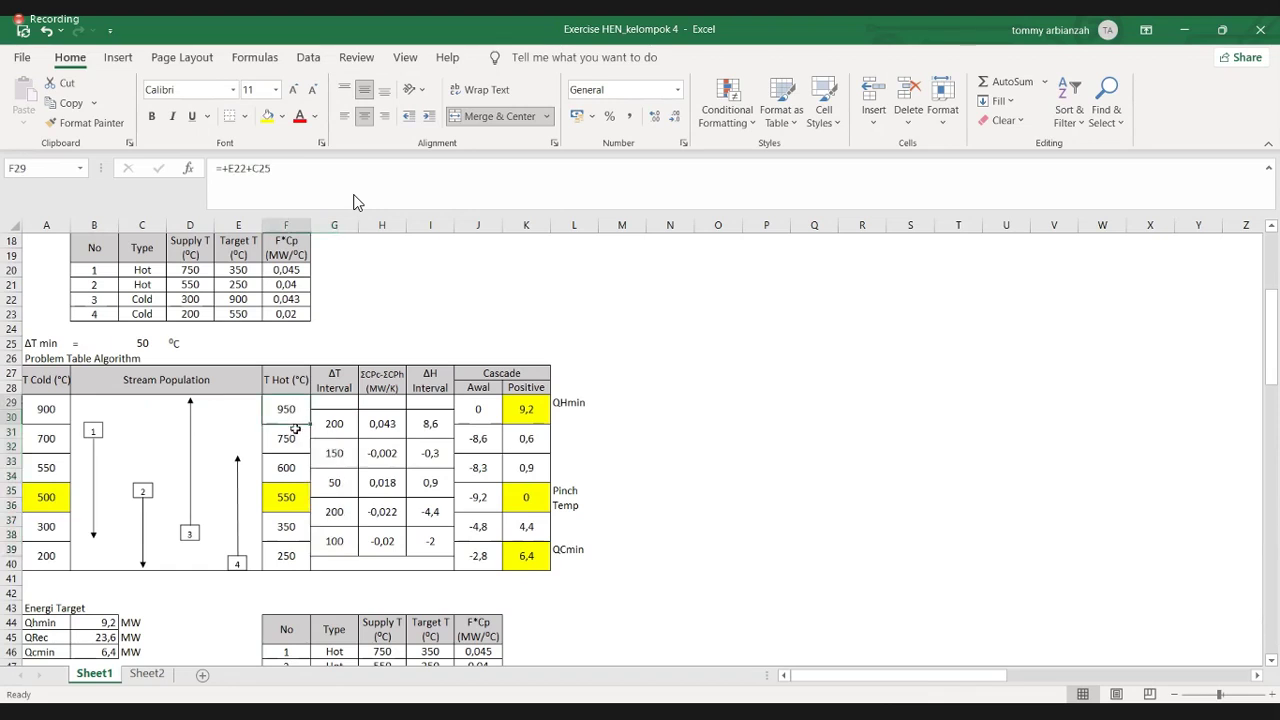
click(440, 423)
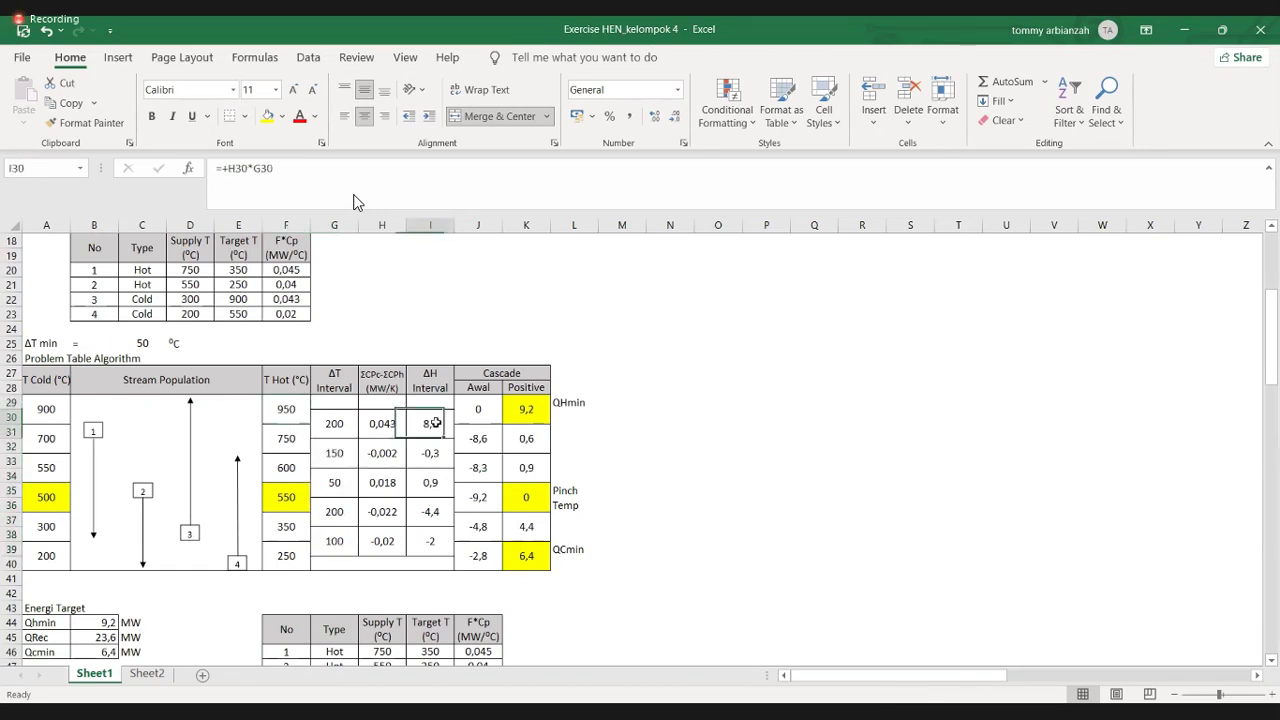
Step: Trace how the first interval's ΔH in I30 and the starting value in J29 feed the Awal cascade cell J31
click(490, 411)
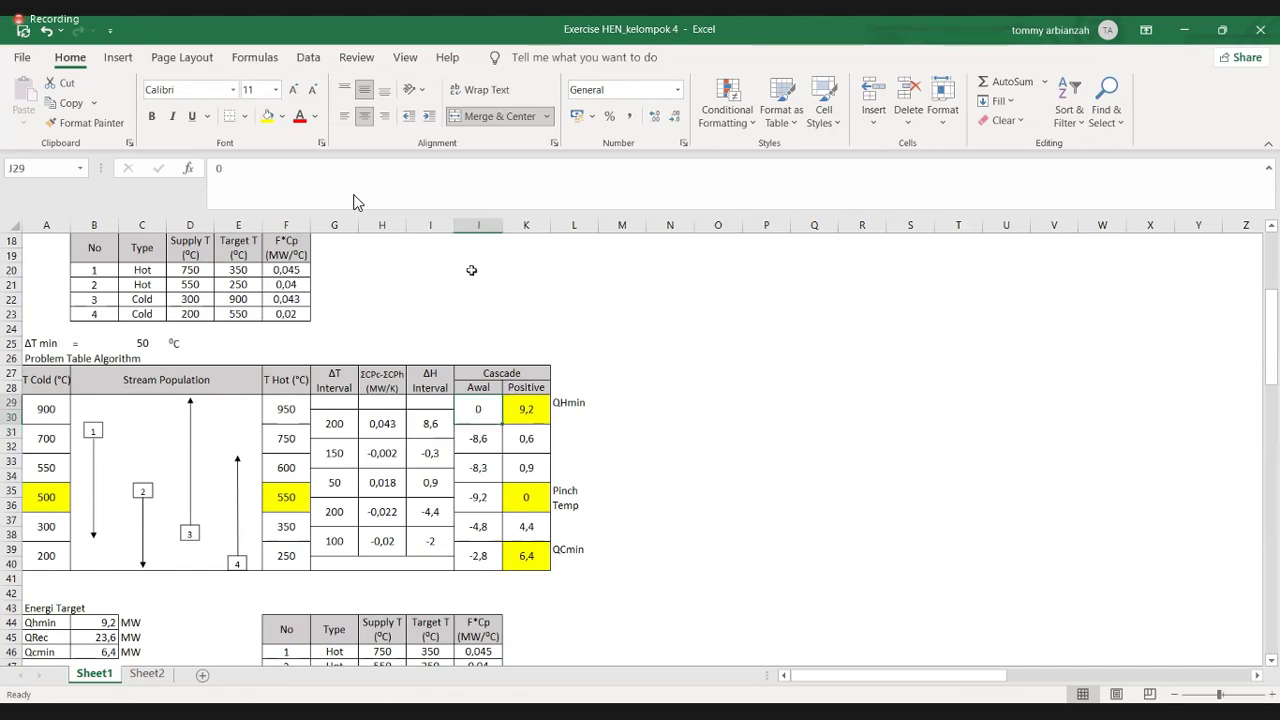
click(436, 421)
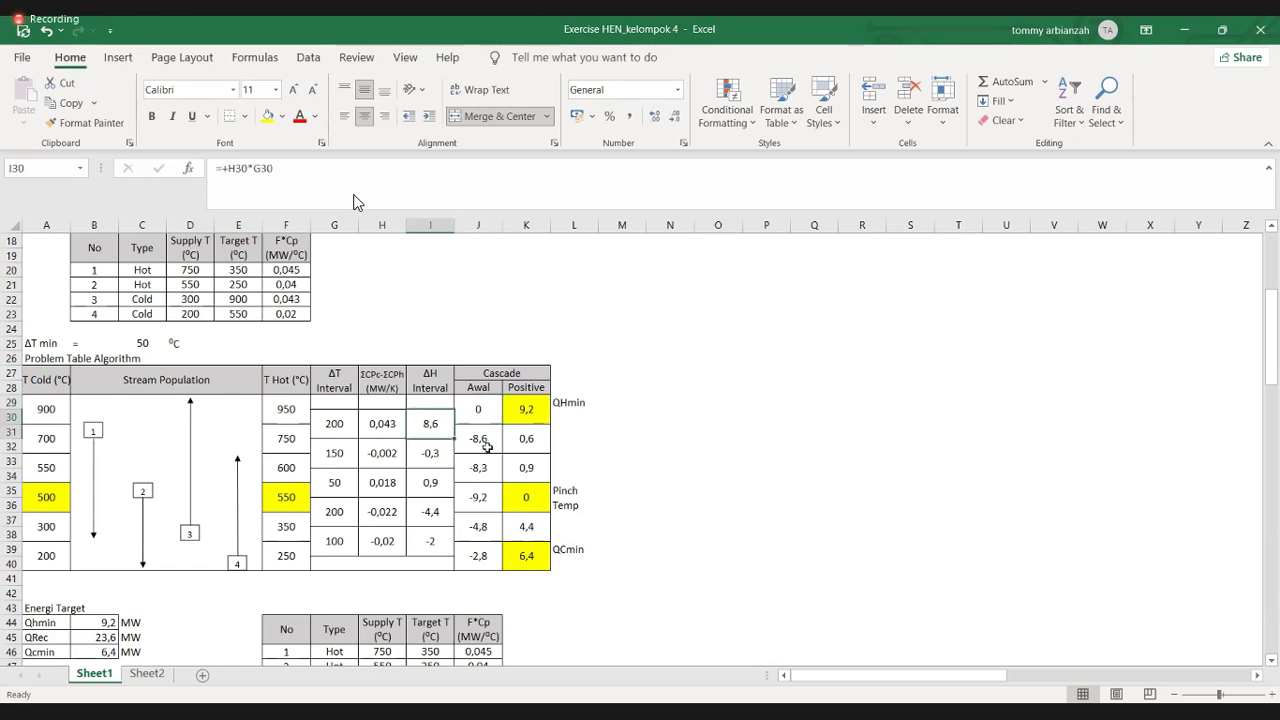
click(480, 437)
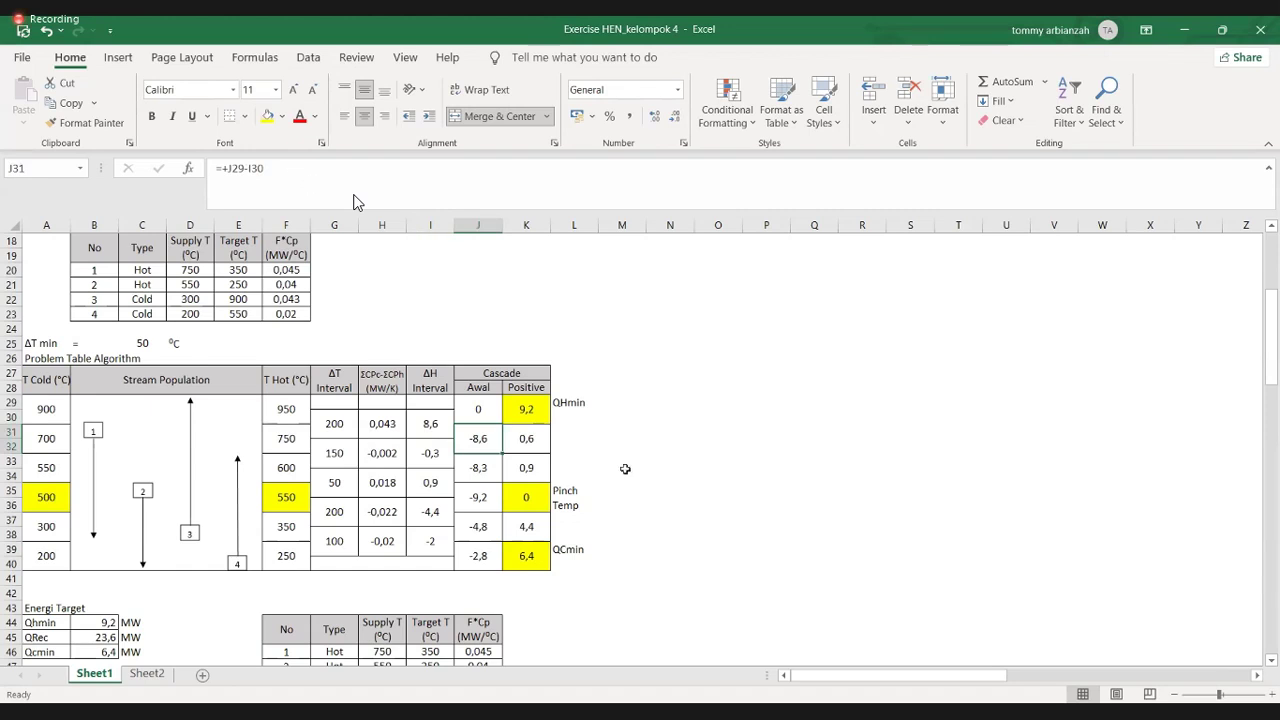
click(437, 428)
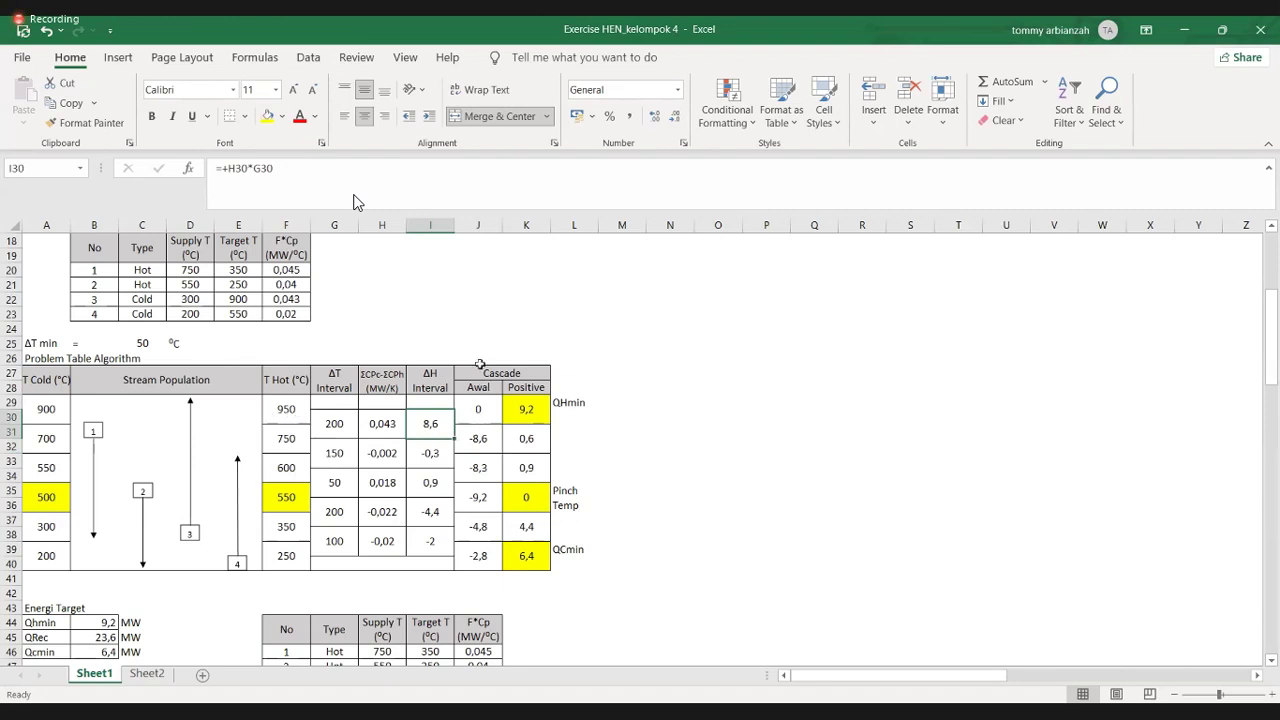
click(381, 424)
click(441, 425)
click(478, 408)
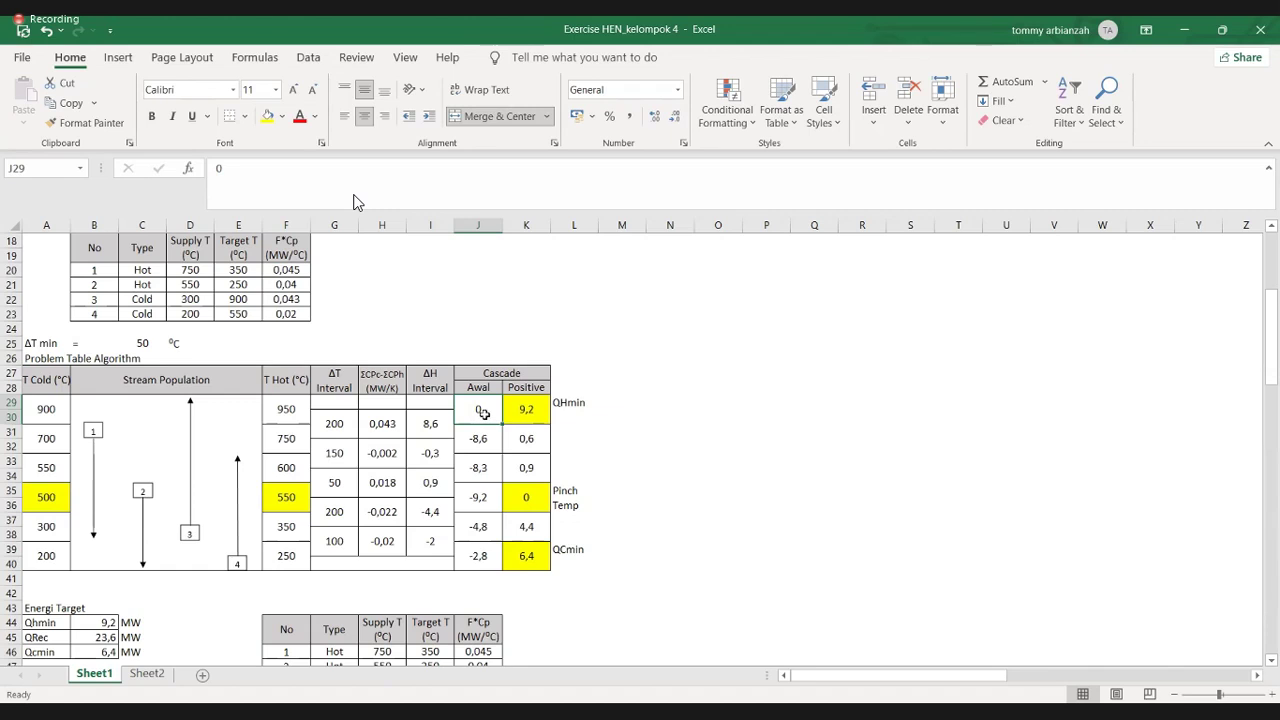
Step: Inspect the cell references in the Awal cascade formulas of J31 and J33, ending at the last row in J39
click(492, 441)
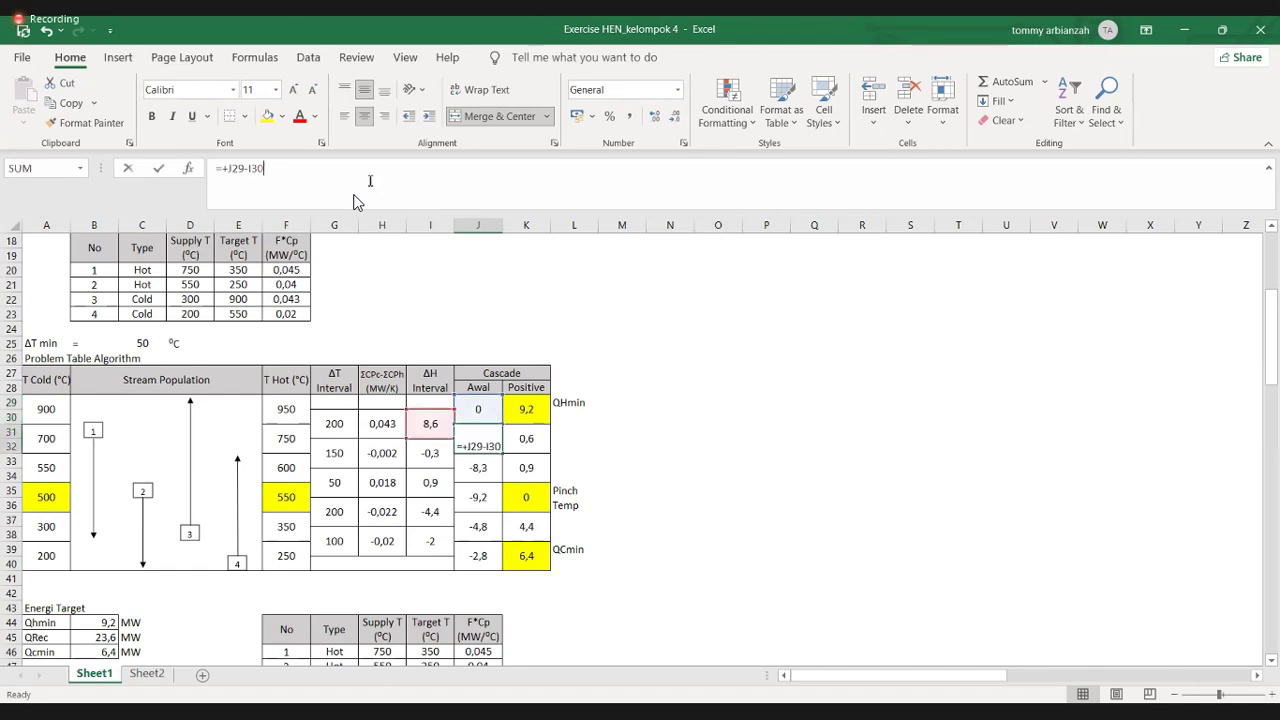
click(370, 181)
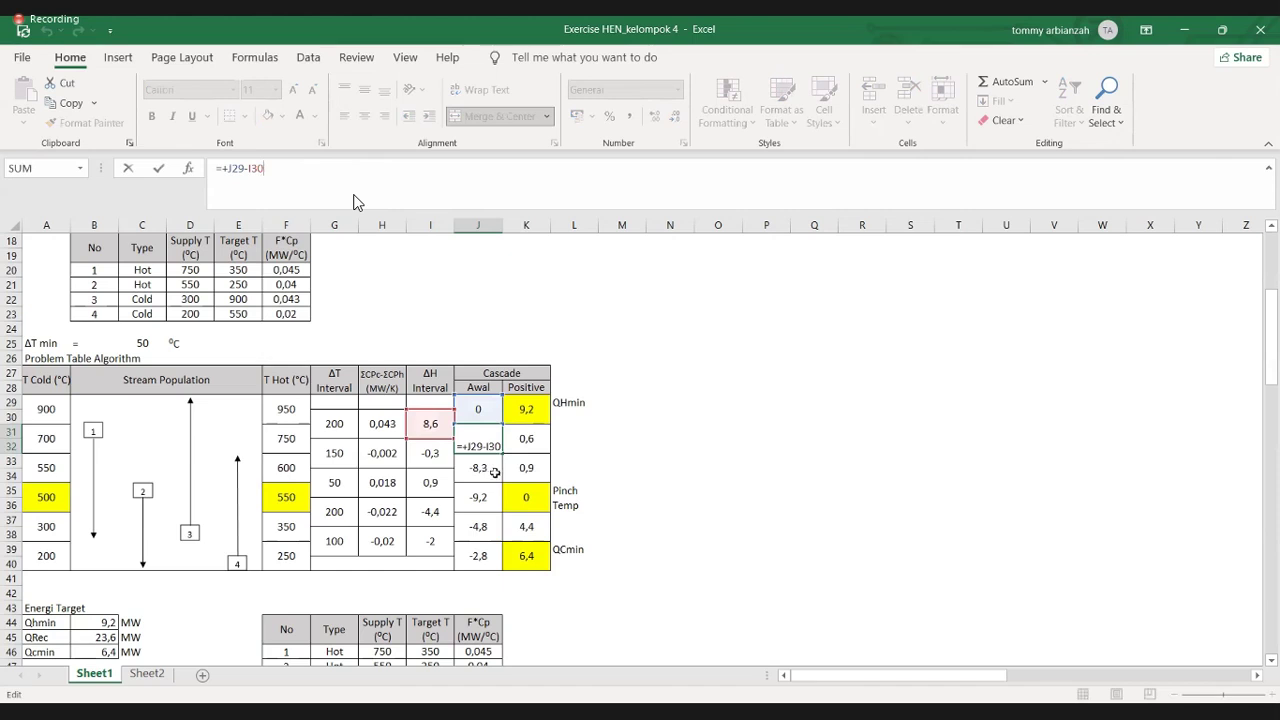
key(Return)
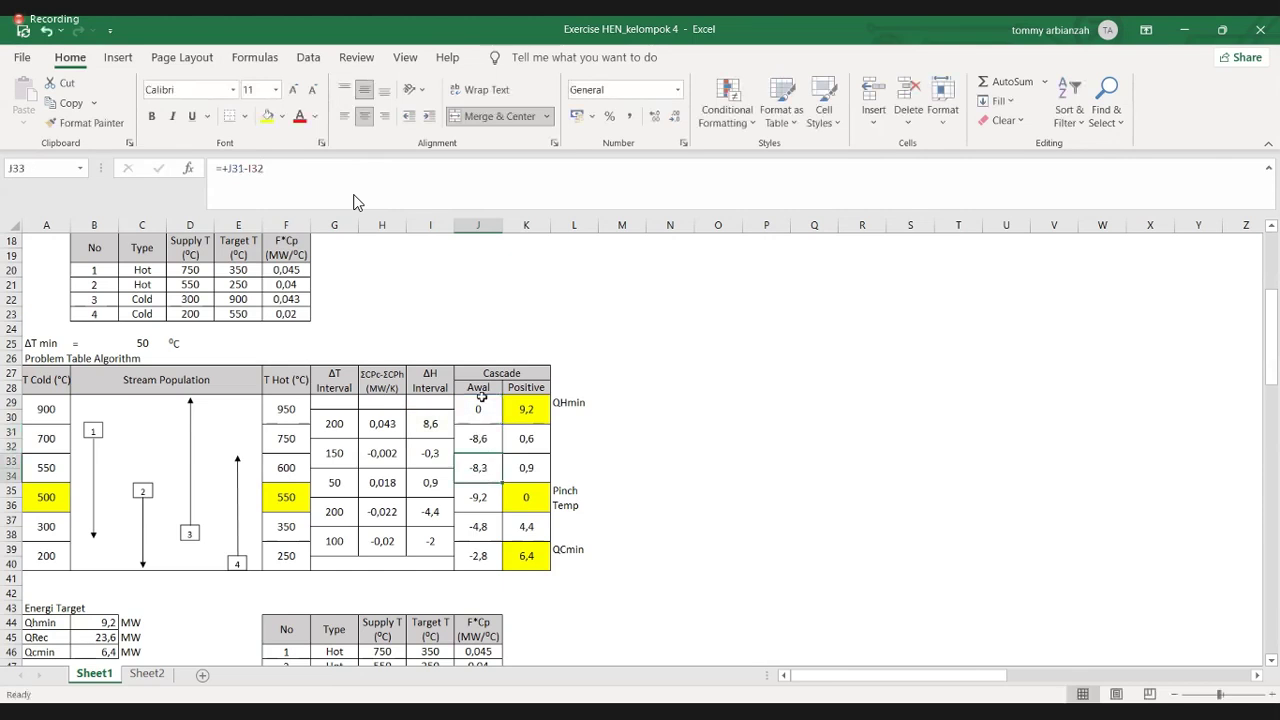
click(337, 186)
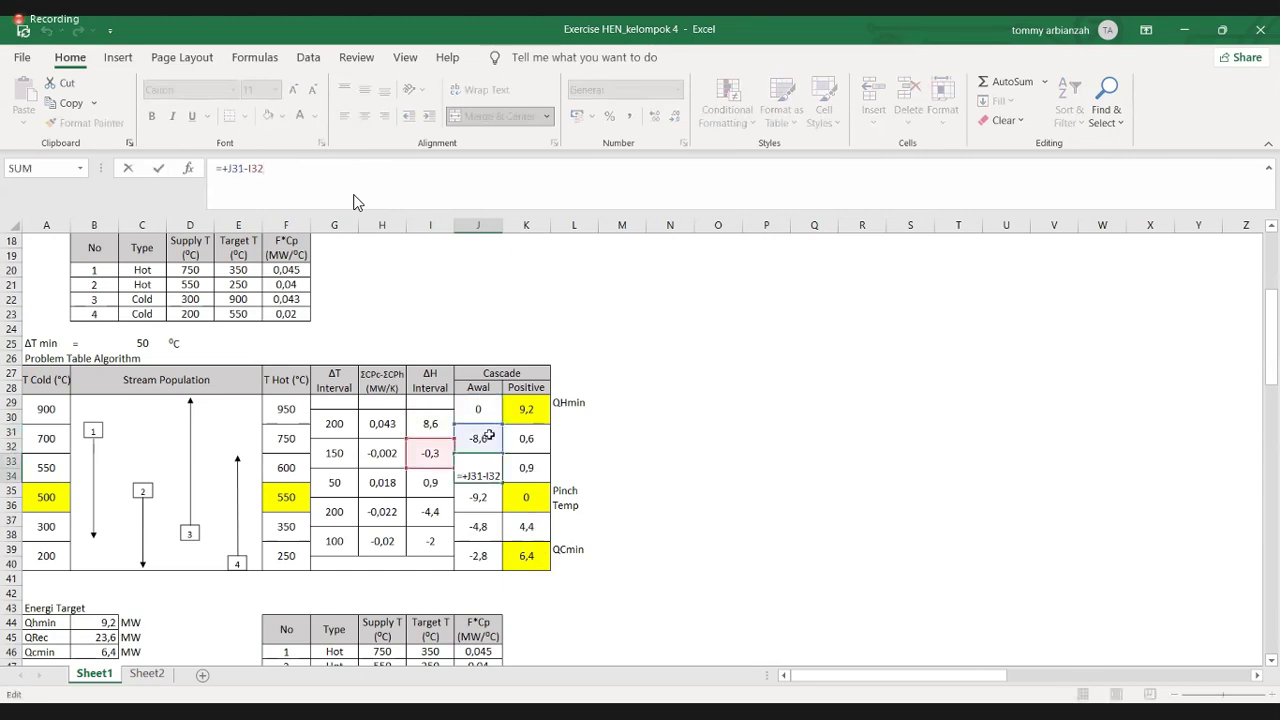
click(477, 555)
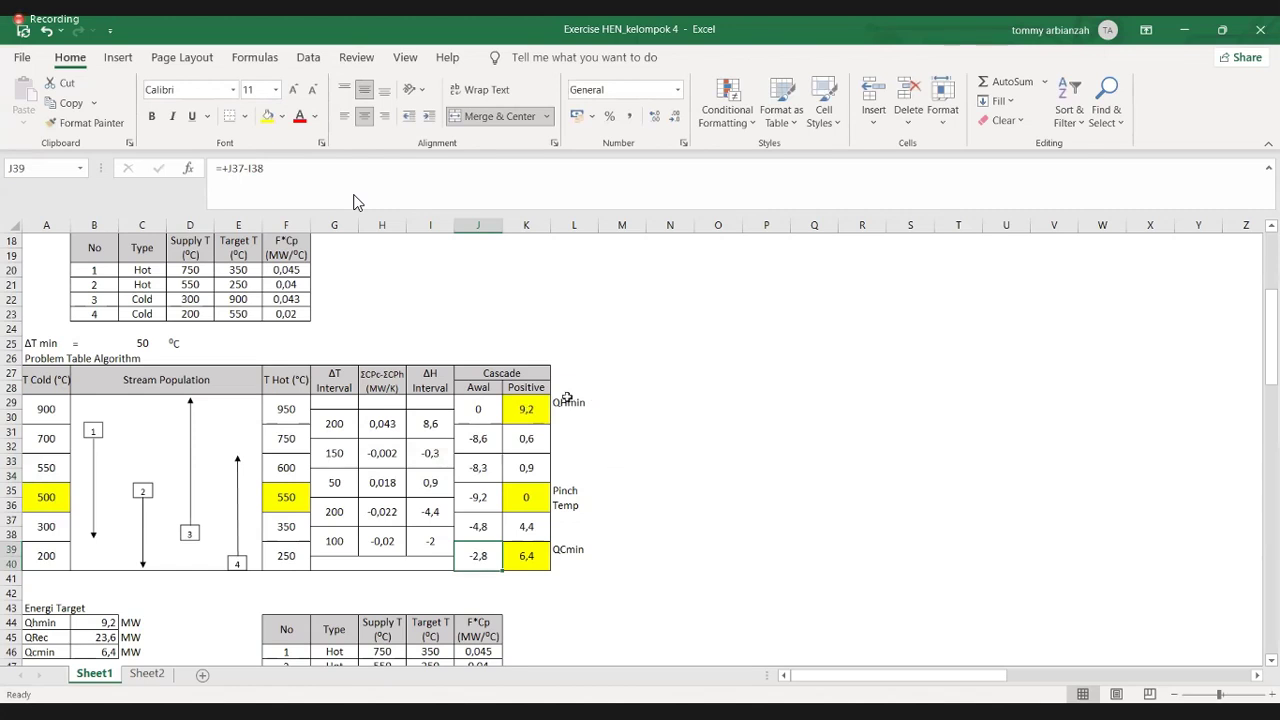
Step: Examine the Positive cascade formulas in K29 and K31, highlighting the 9,2 added to the Awal values
click(530, 406)
click(330, 174)
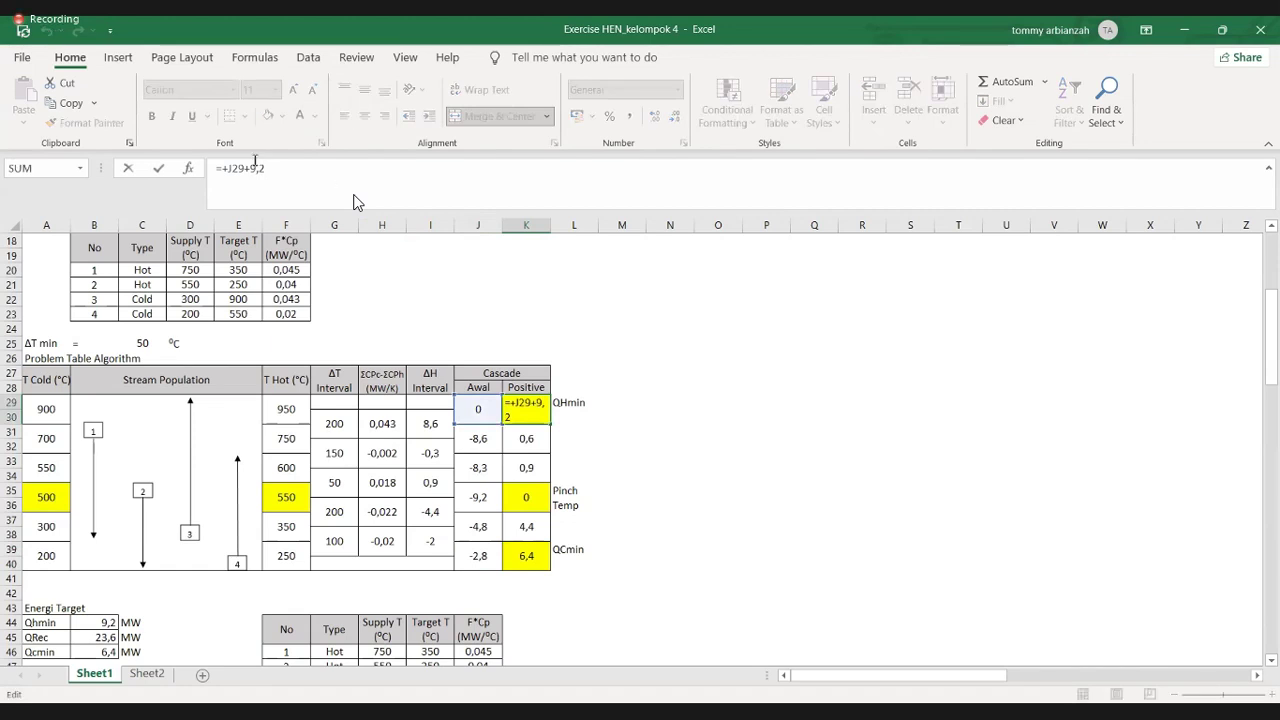
drag(265, 169, 249, 171)
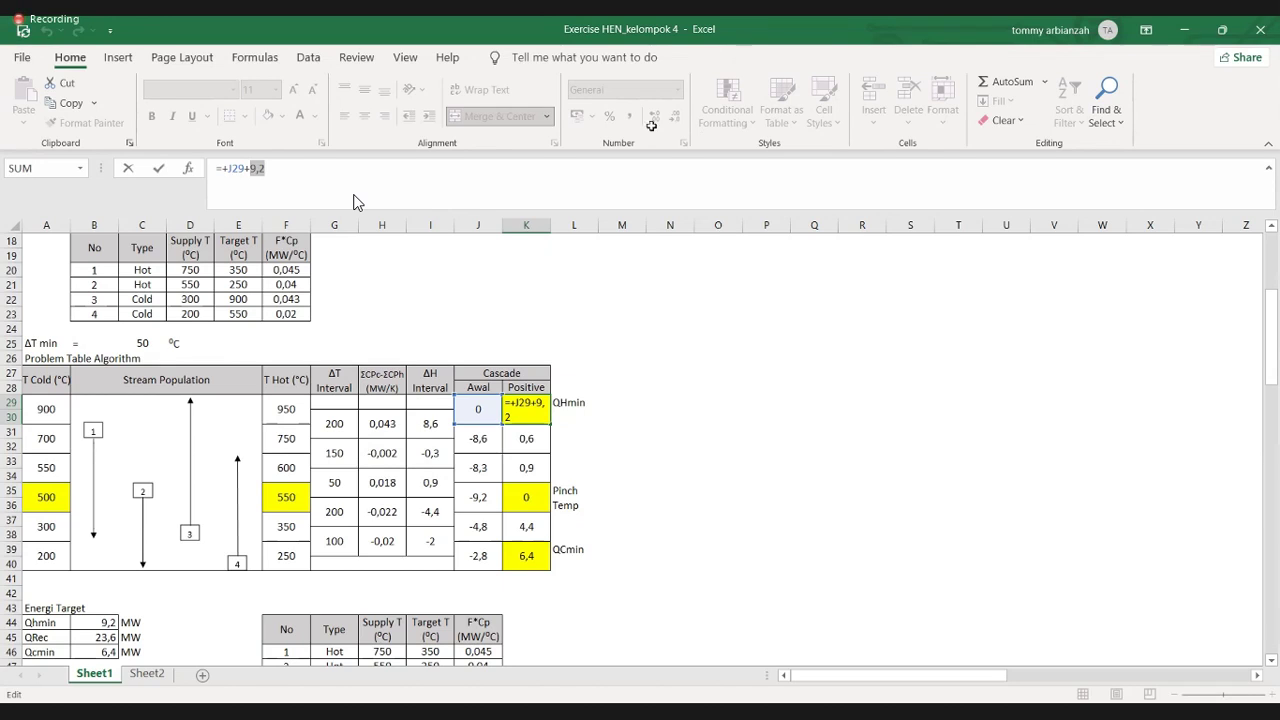
key(ctrl+Return)
click(527, 440)
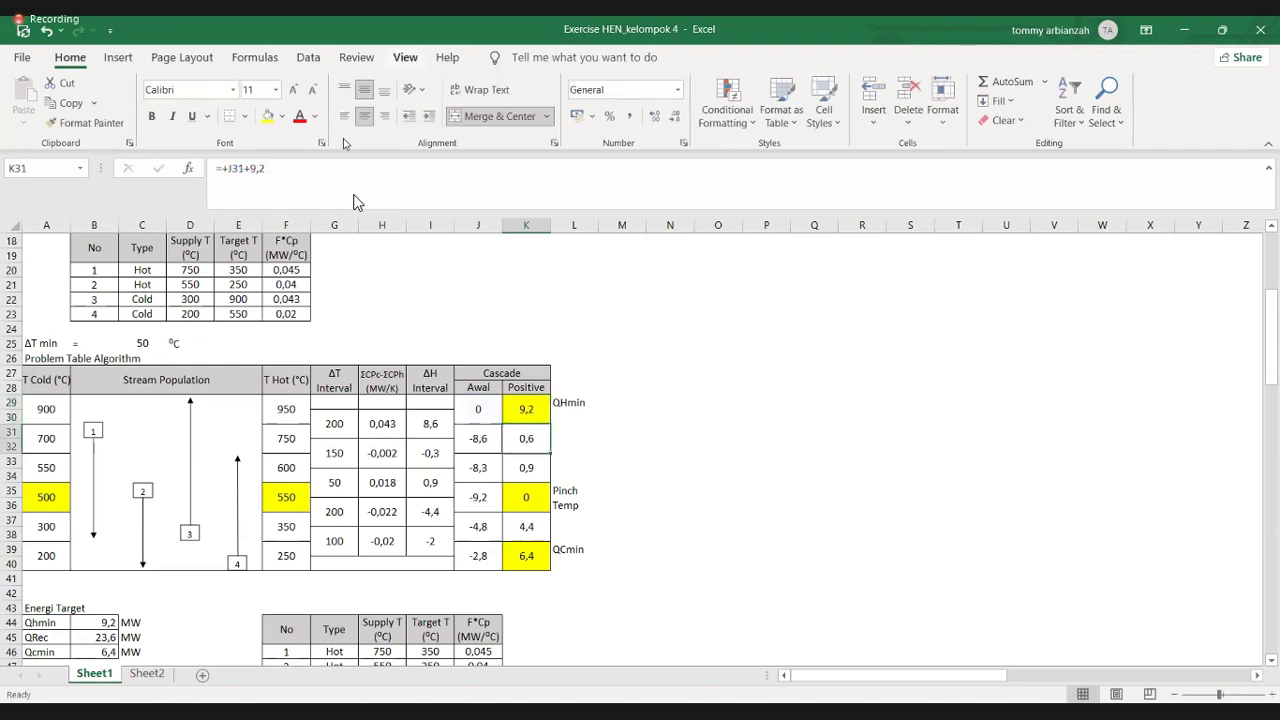
key(F2)
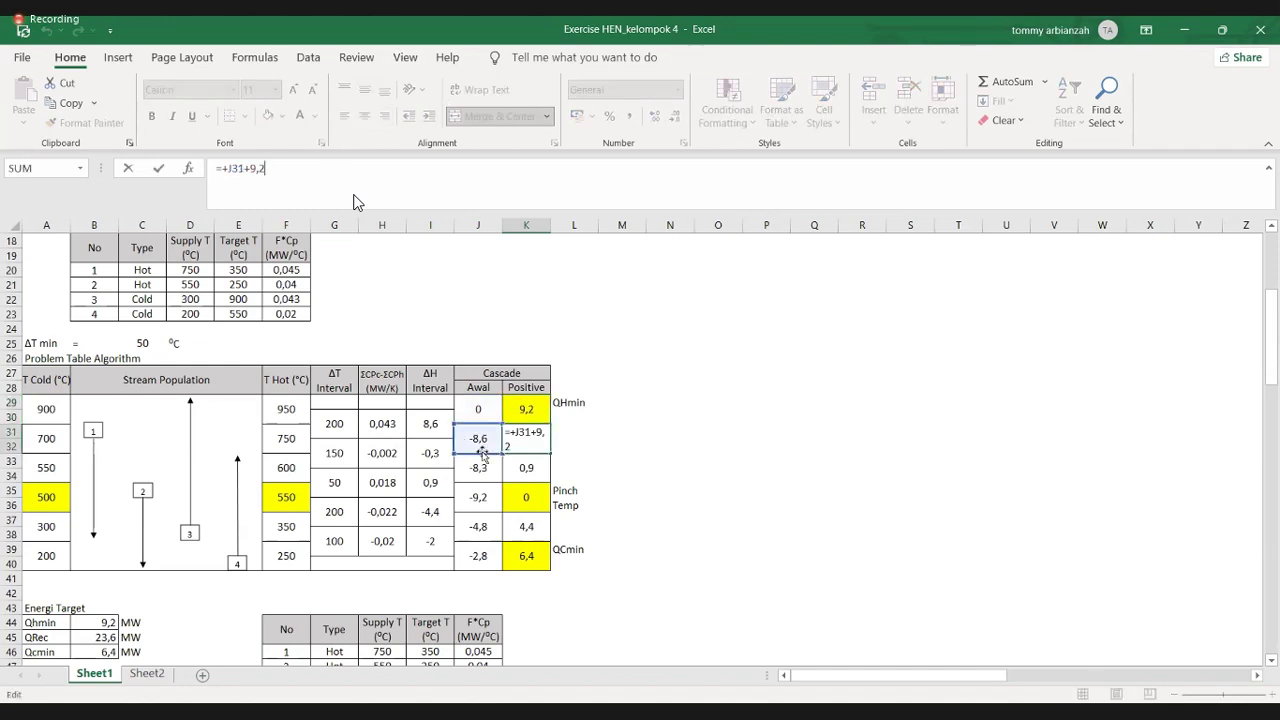
click(569, 446)
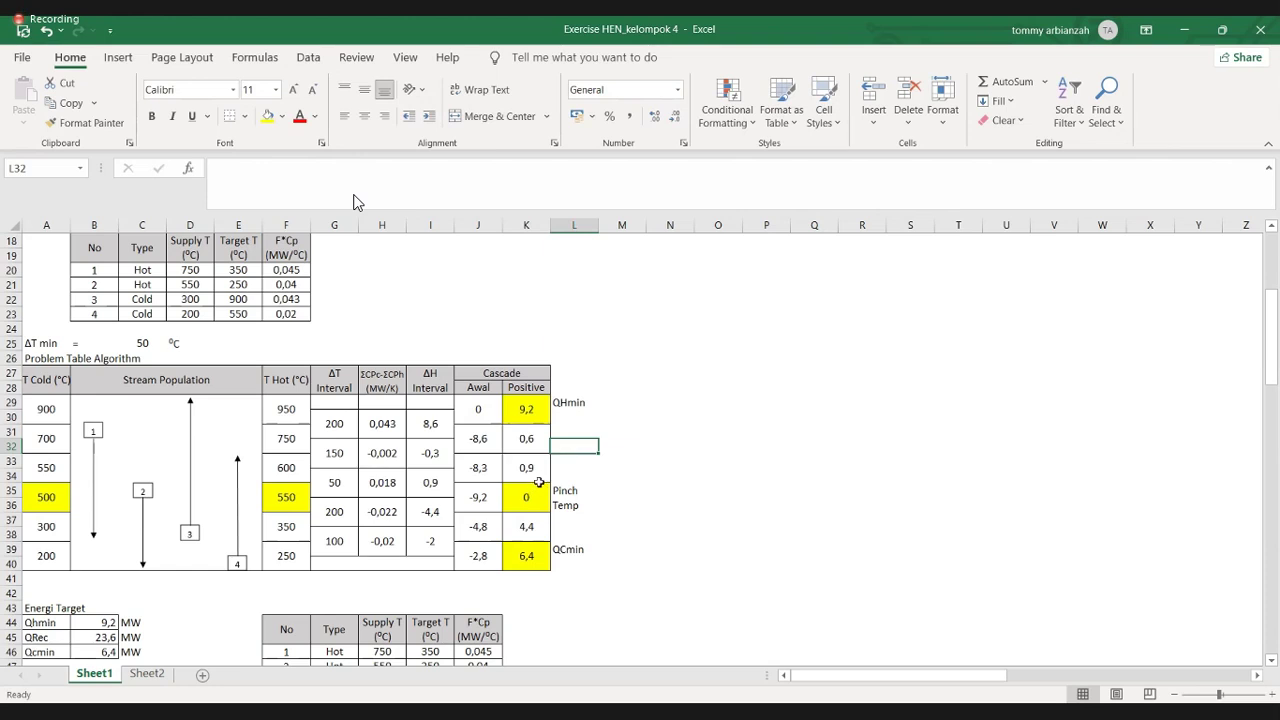
Step: Compare the Positive cascade range K29:K39 with the Awal values in J29 and J35
click(519, 410)
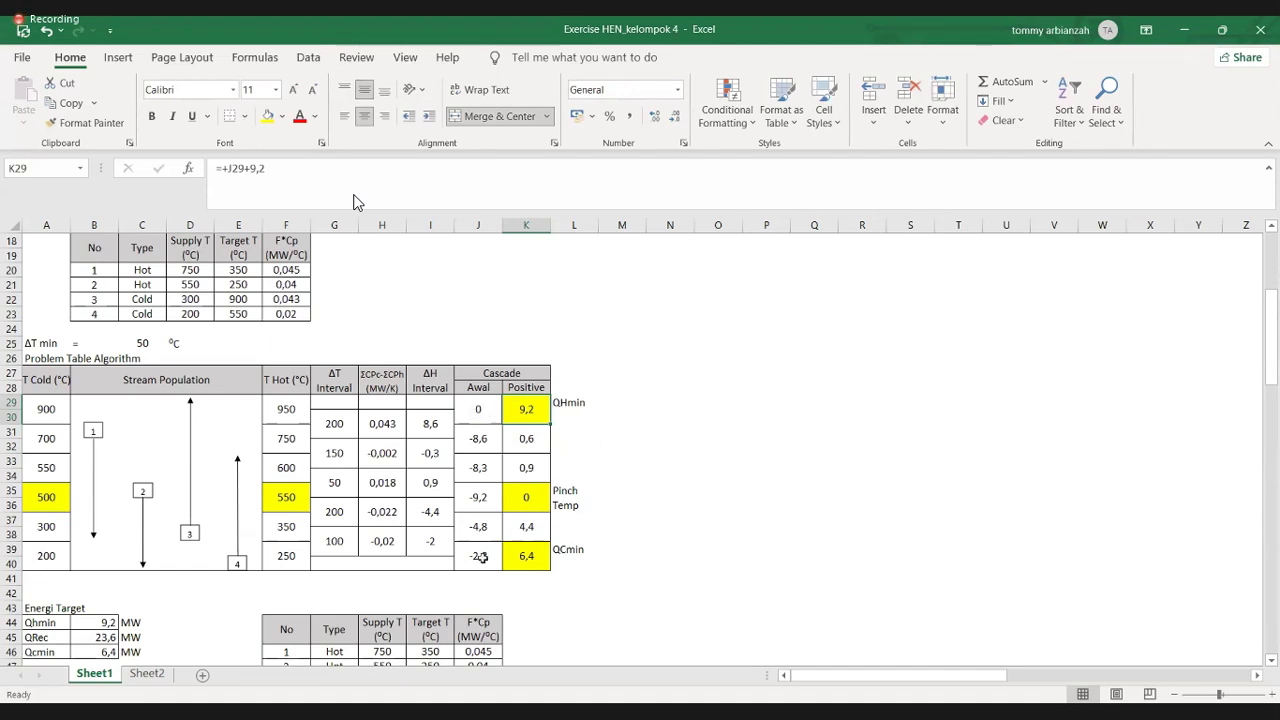
click(470, 497)
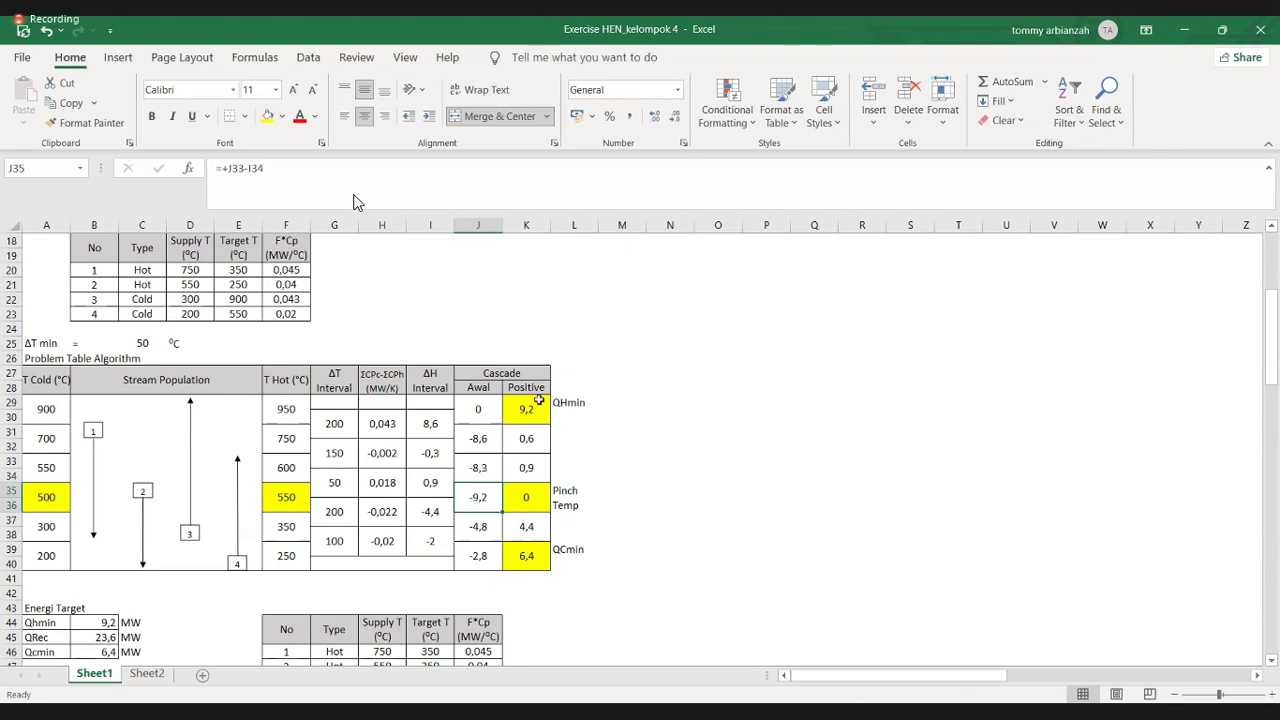
drag(522, 409, 524, 561)
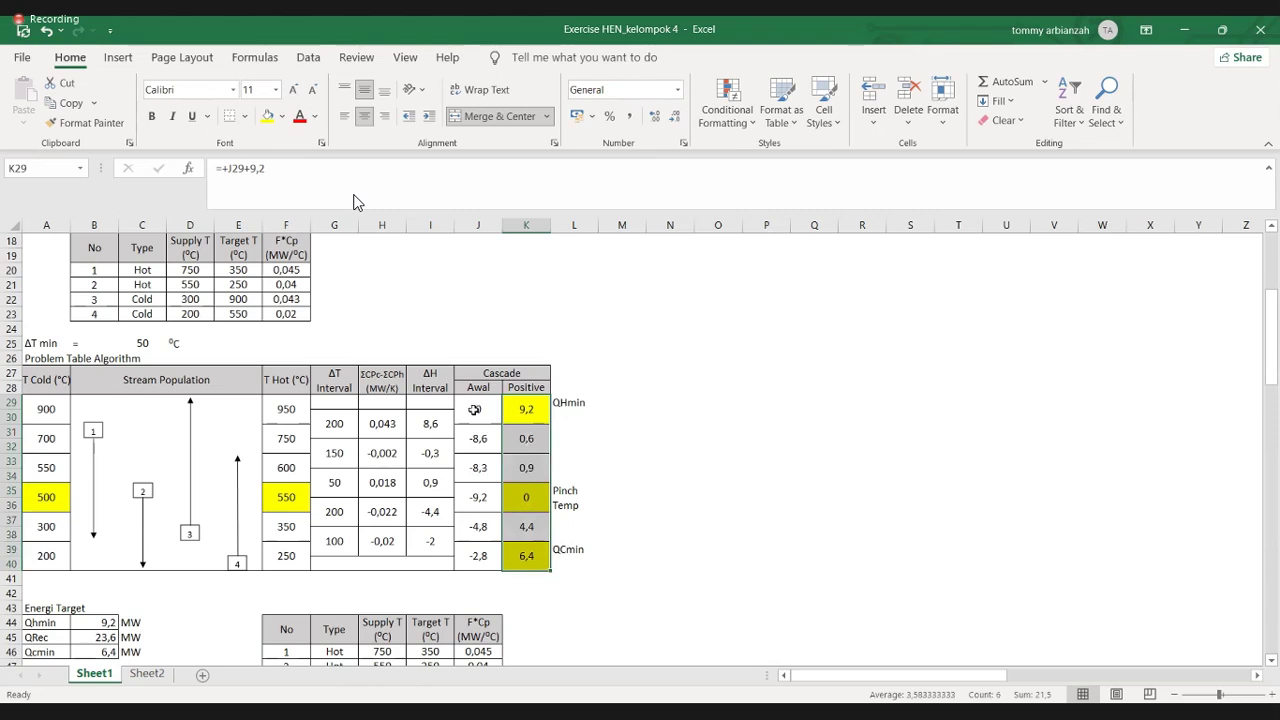
click(480, 408)
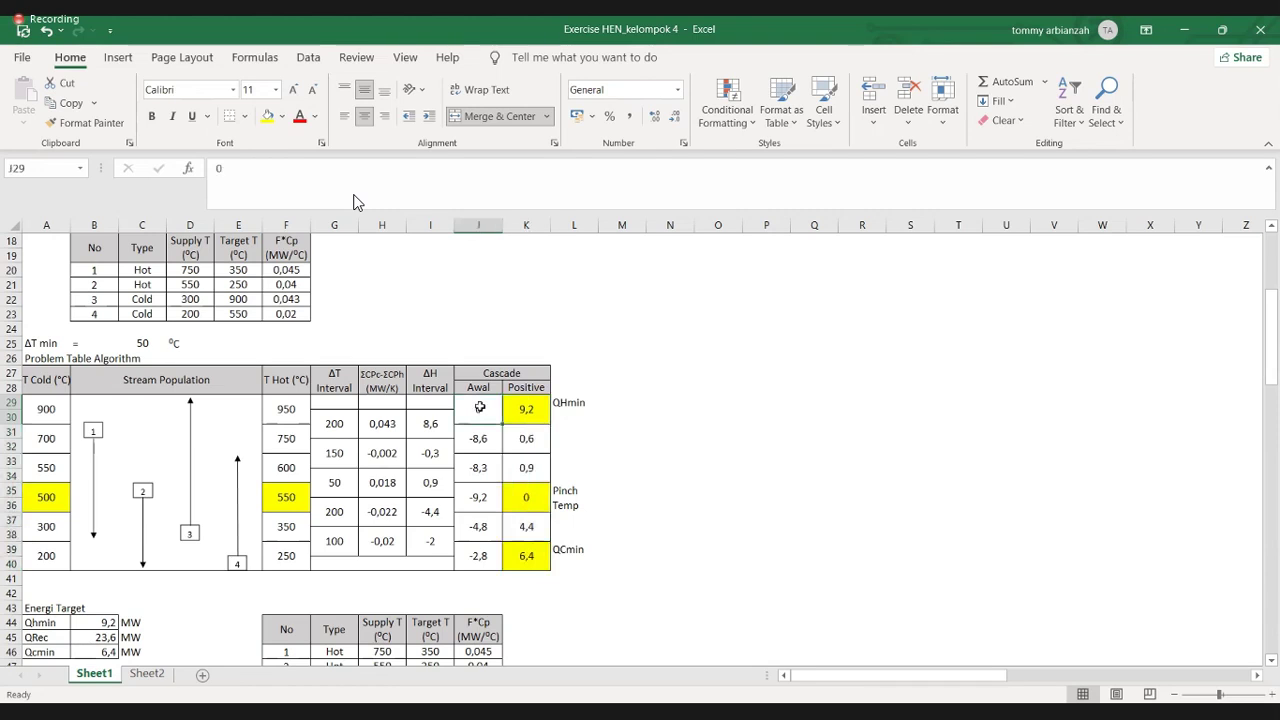
click(480, 496)
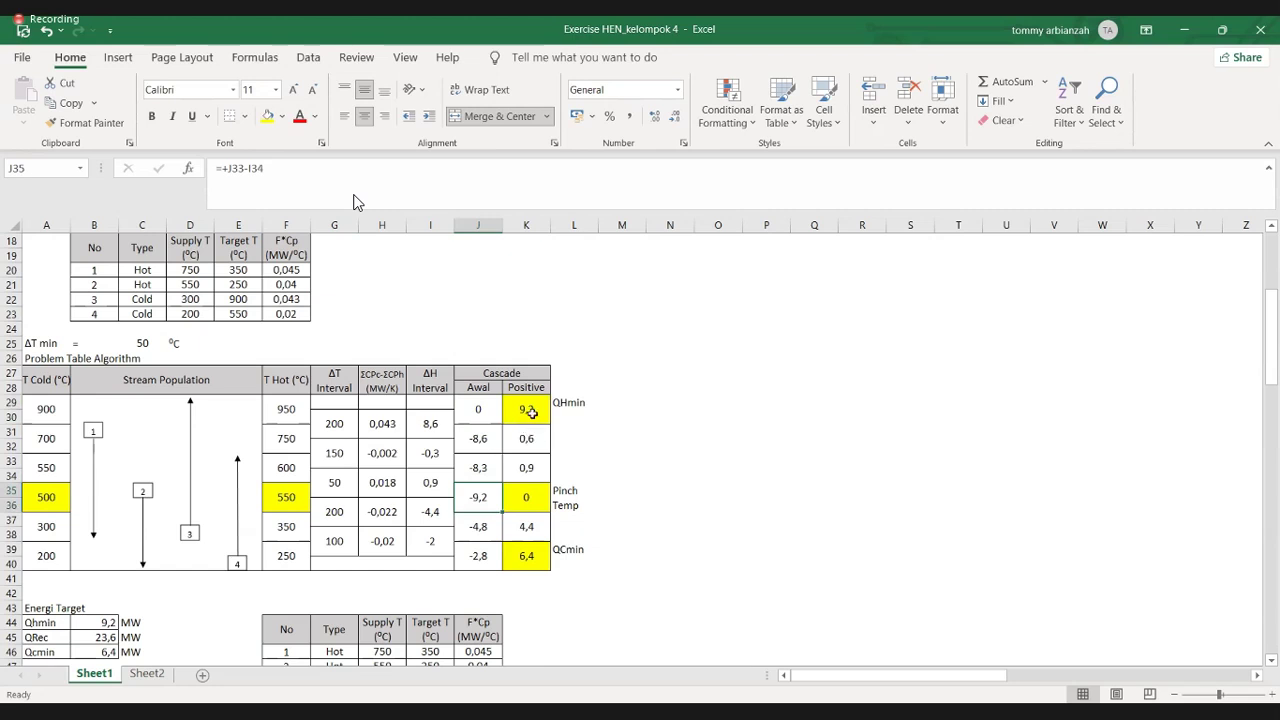
Step: Inspect the Positive cascade formulas in K29, K31, K33 and the pinch row's K35 for the constant added to Awal
click(531, 412)
double_click(528, 410)
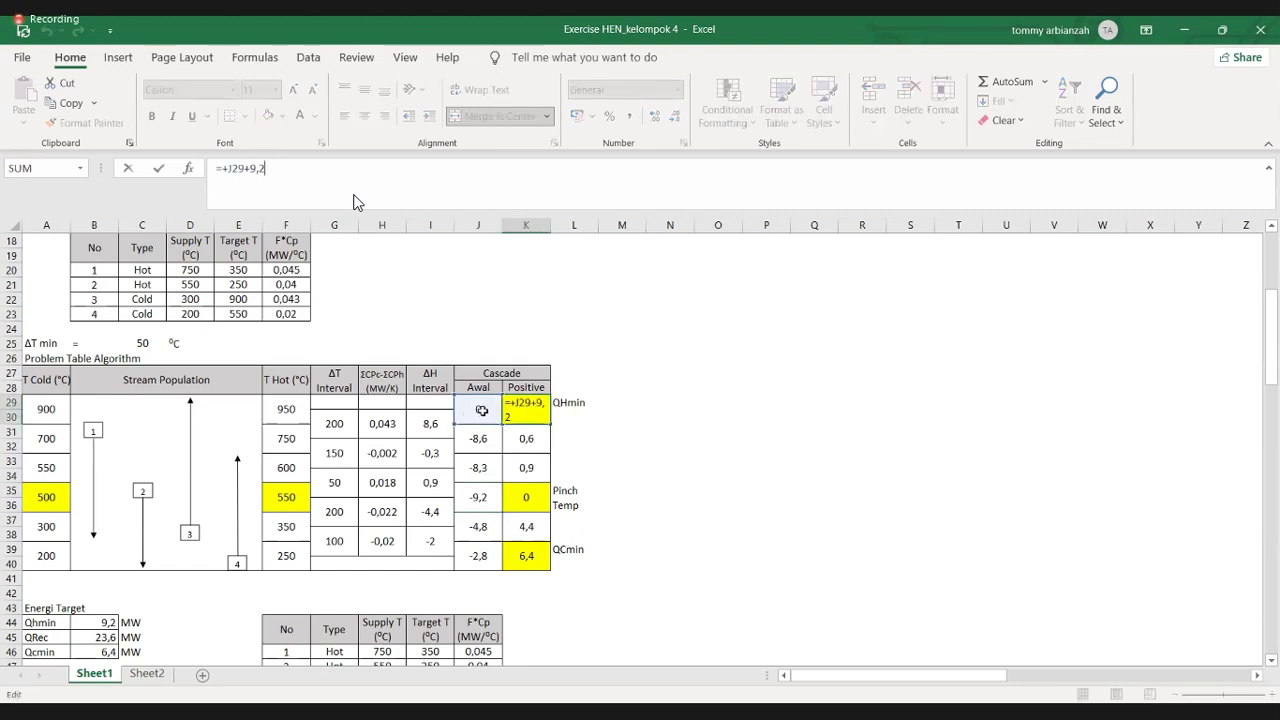
click(527, 437)
key(F2)
click(526, 476)
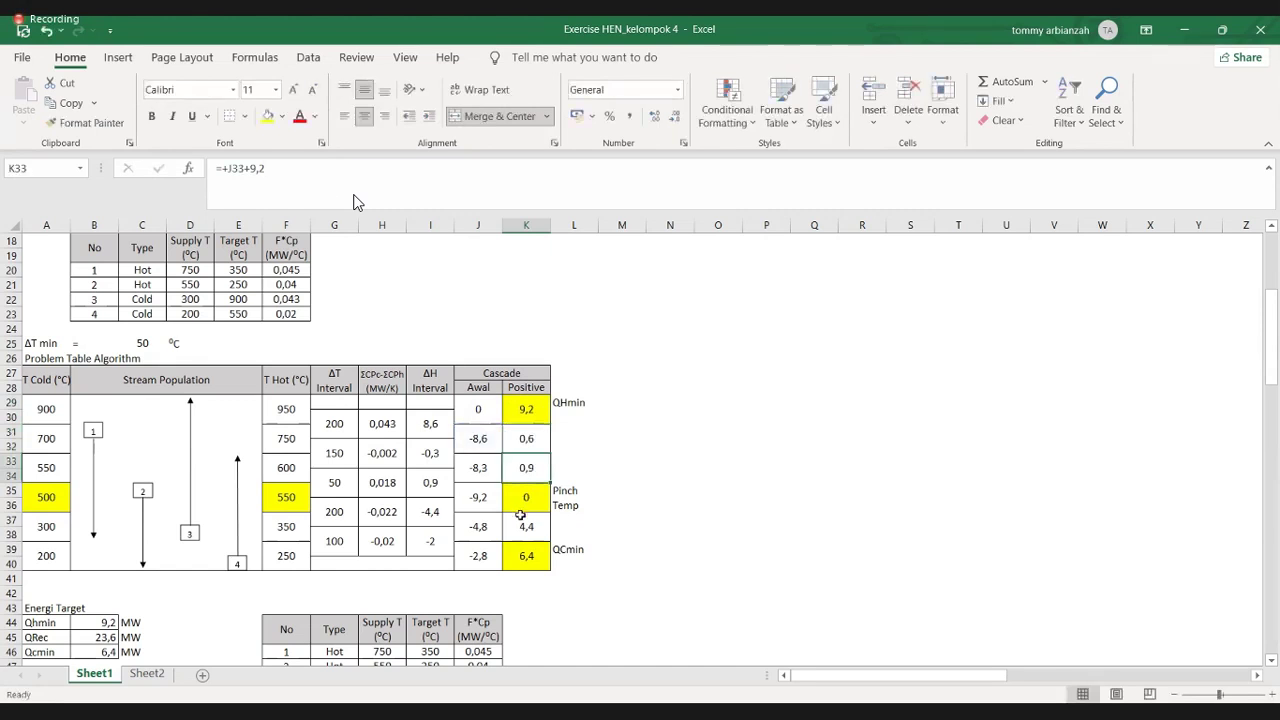
click(510, 495)
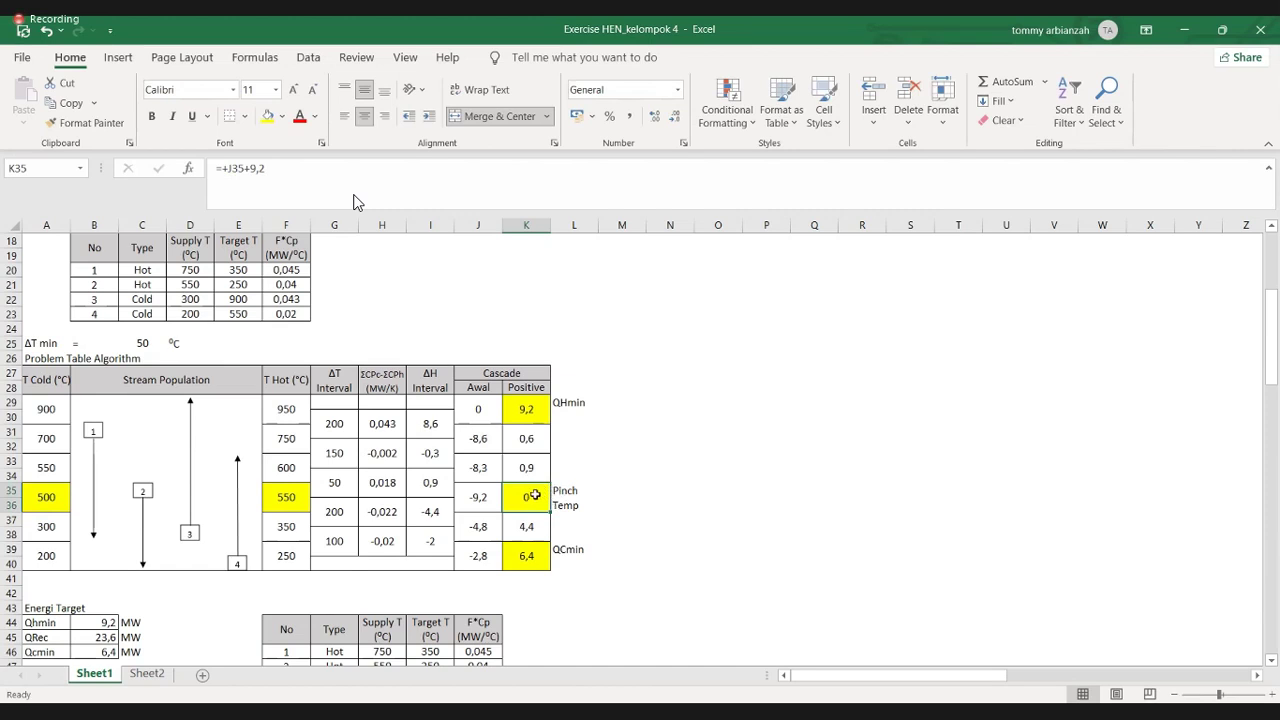
Step: Recheck how the QHmin cell K29 builds on the Awal starting value in J29
click(531, 416)
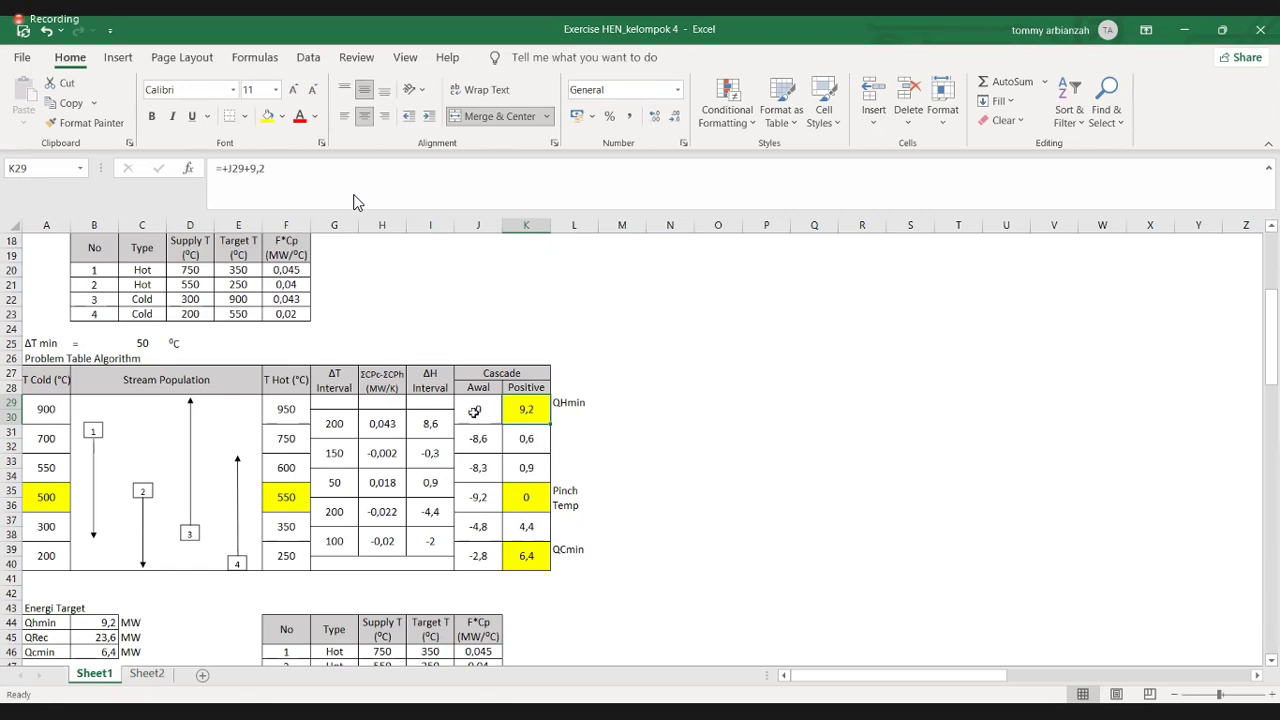
drag(474, 411, 520, 411)
click(573, 430)
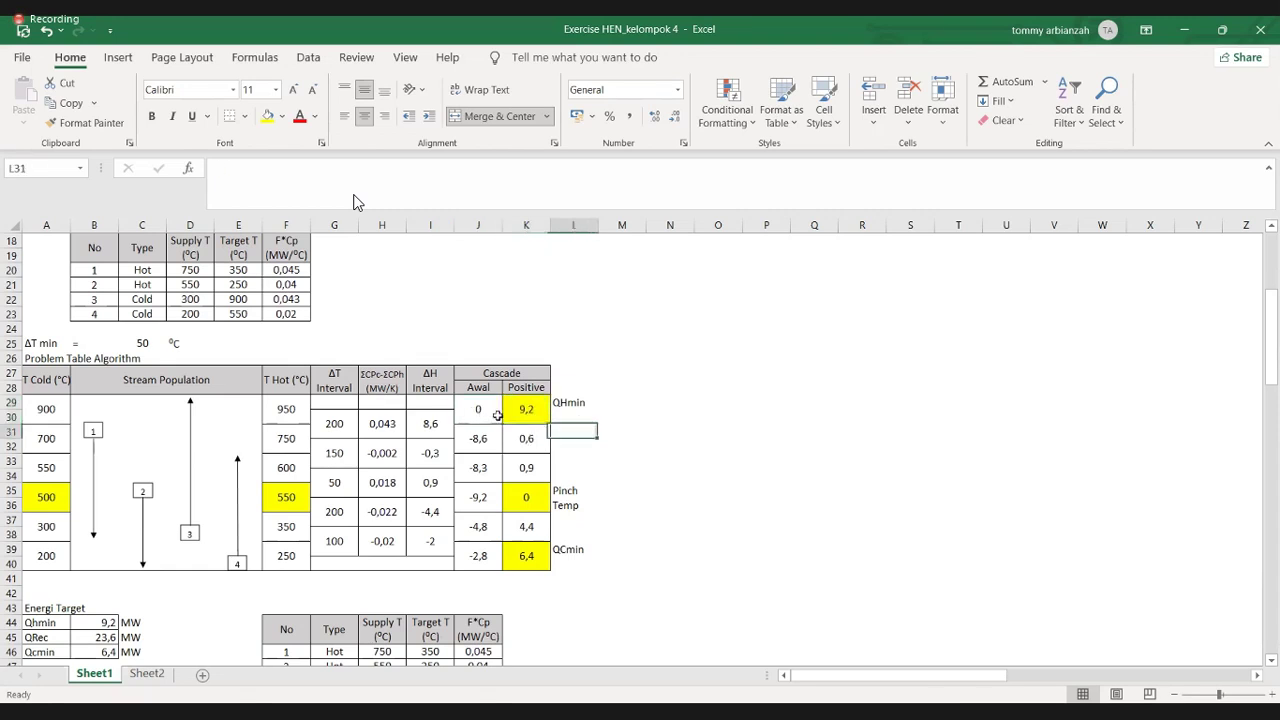
click(494, 410)
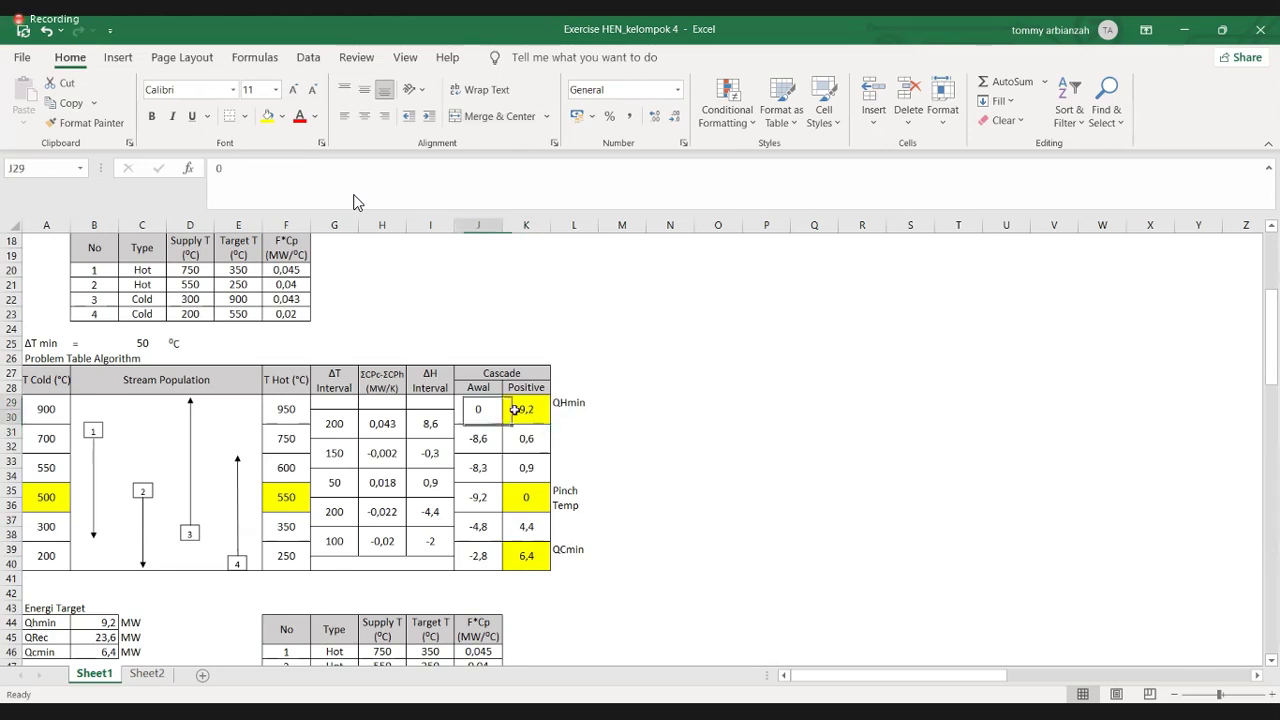
Step: Enter 9,2 in the empty cell M31 as a helper value, based on the pinch-row Awal value in J35
click(487, 490)
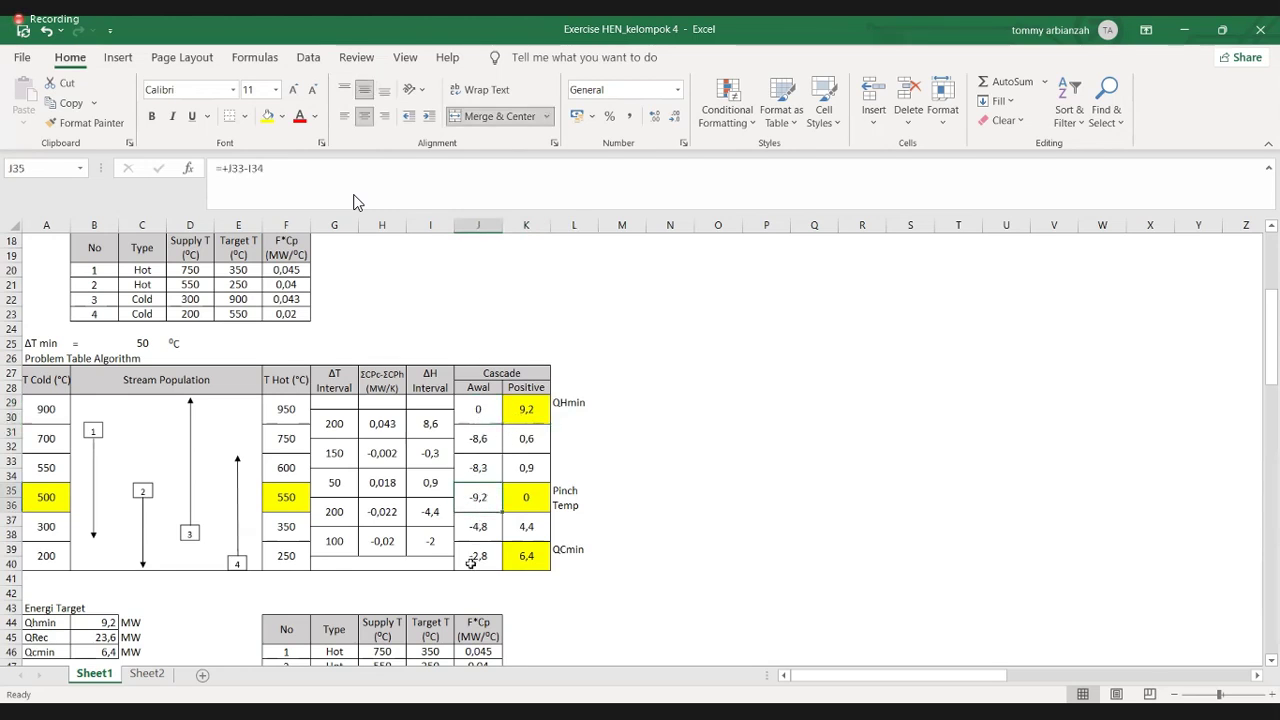
click(645, 436)
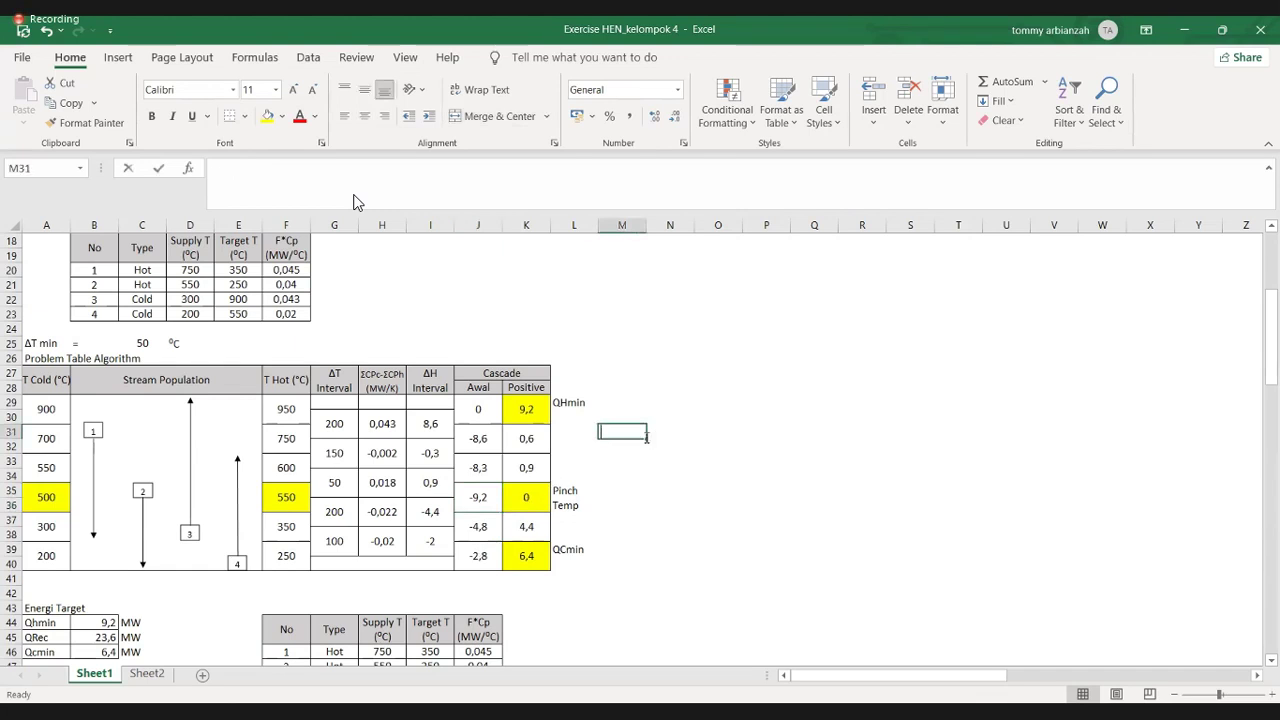
text(9,2)
Step: Clear the Positive cascade cells K29:K39
click(526, 410)
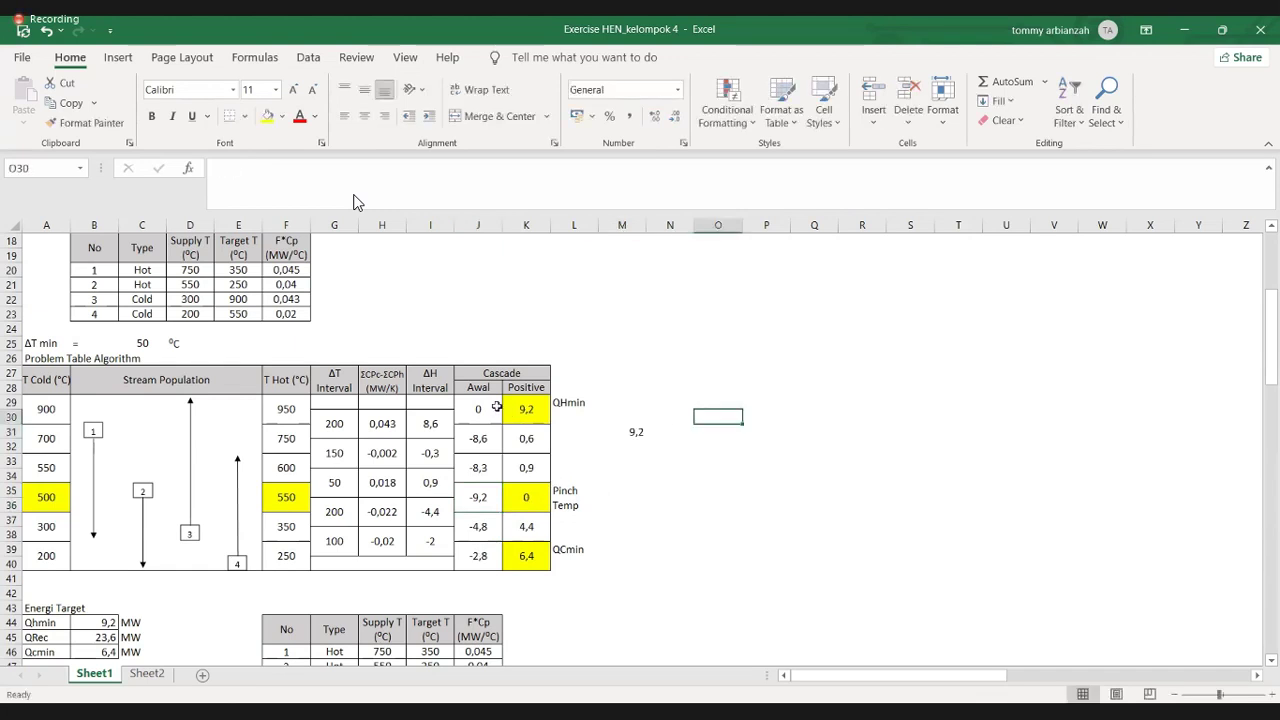
shift+click(526, 558)
key(Delete)
Step: Set K29 to =J29+M31 and fill the formula down the Positive column to the QCmin row
click(511, 418)
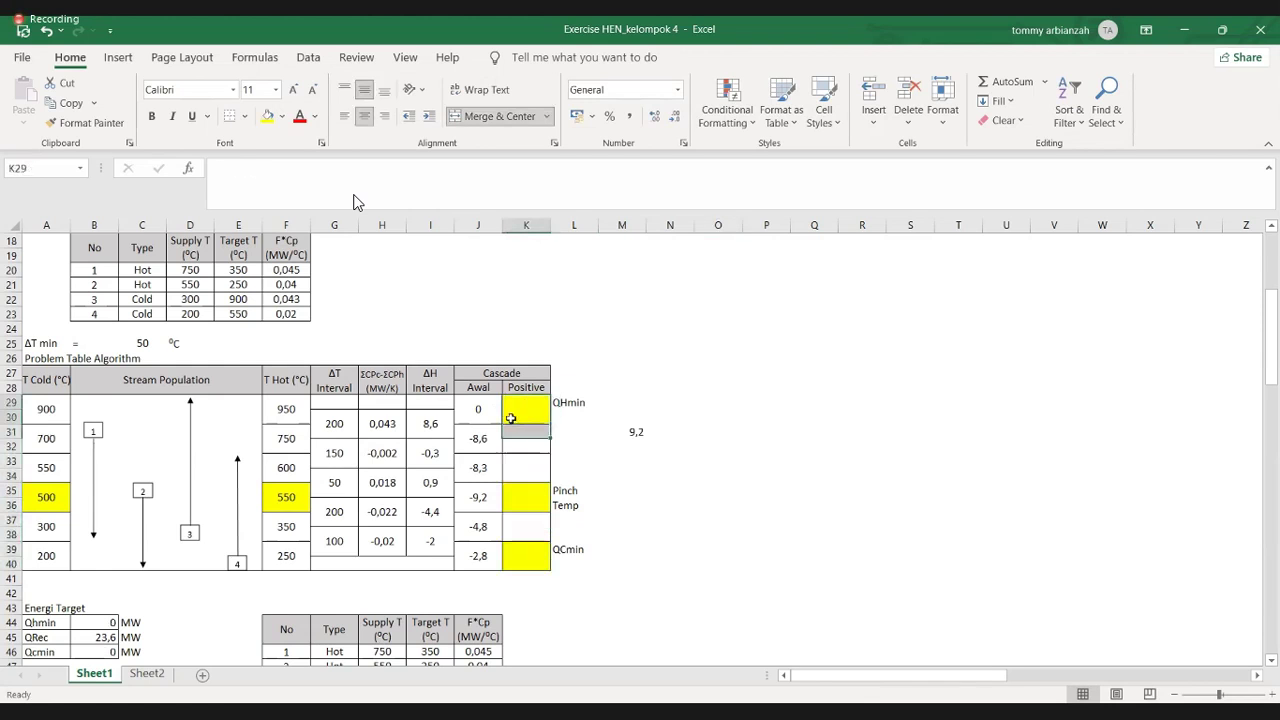
text(=)
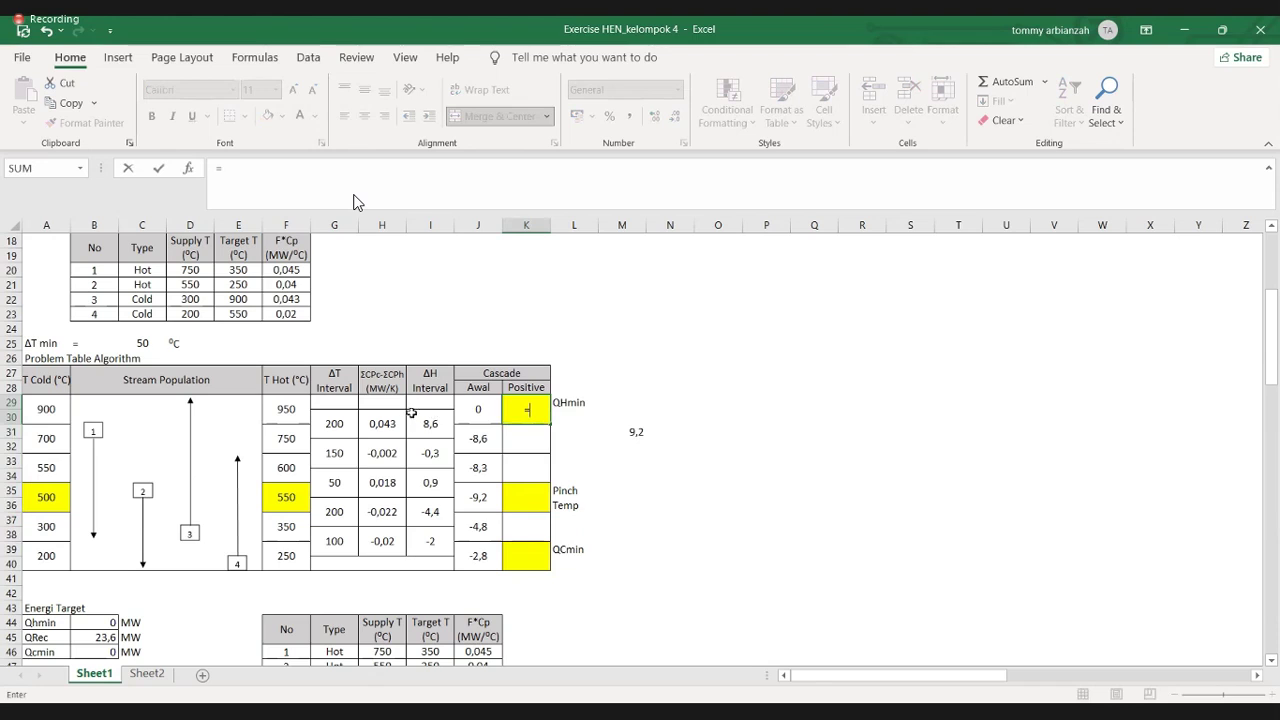
click(469, 415)
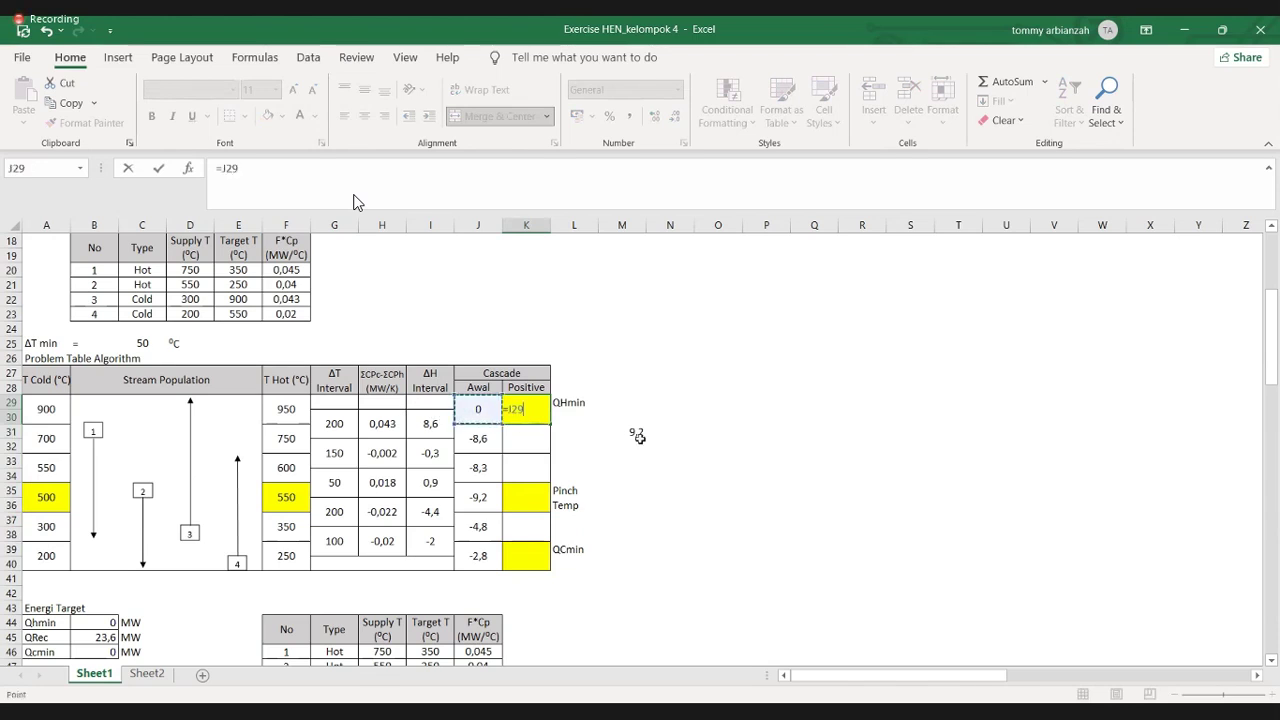
text(+)
key(Right)
key(Right)
key(Down)
key(Down)
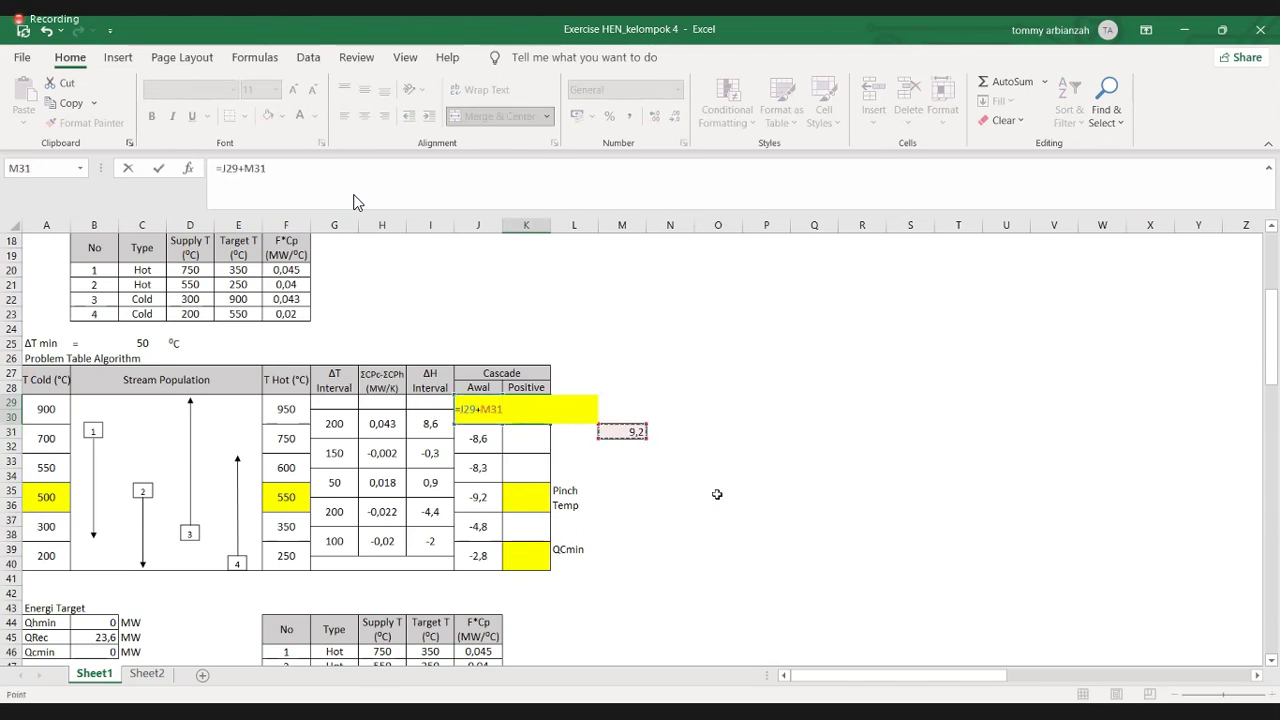
key(Return)
click(540, 418)
drag(549, 423, 543, 566)
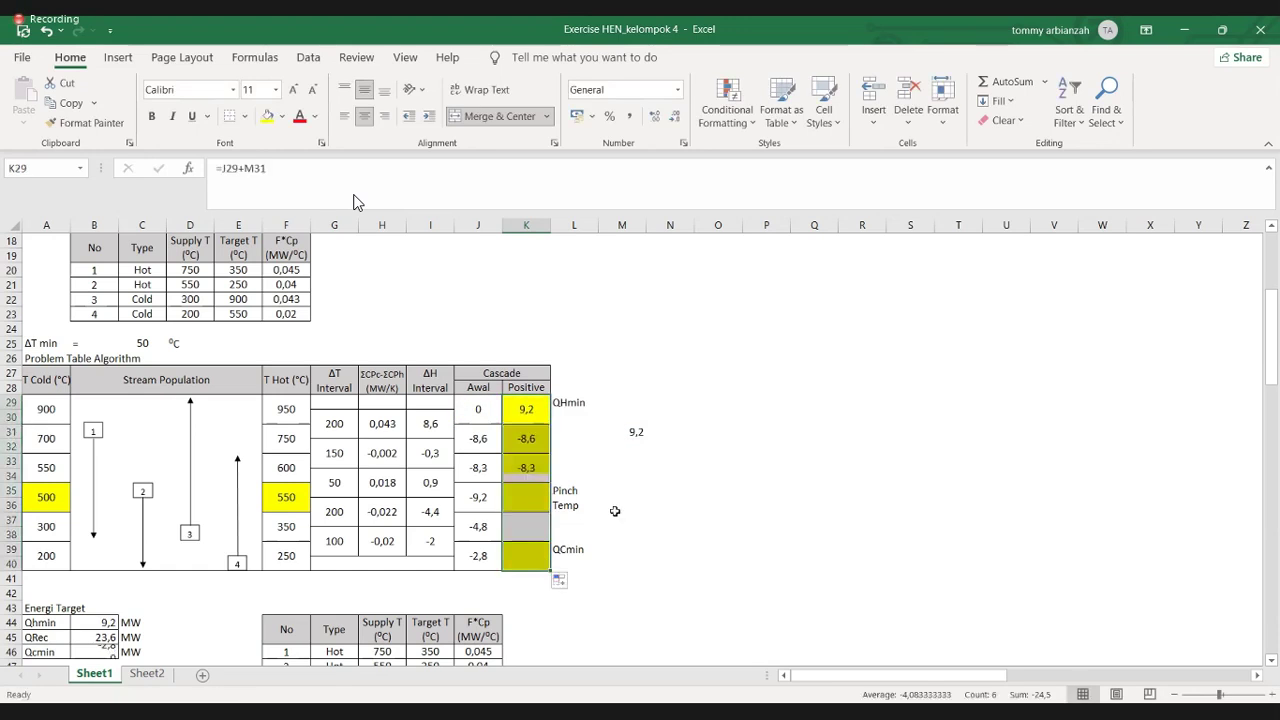
Step: Try editing the M31 reference in K29's formula and undo the changes back to the original Positive cascade formulas
click(240, 169)
key(BackSpace)
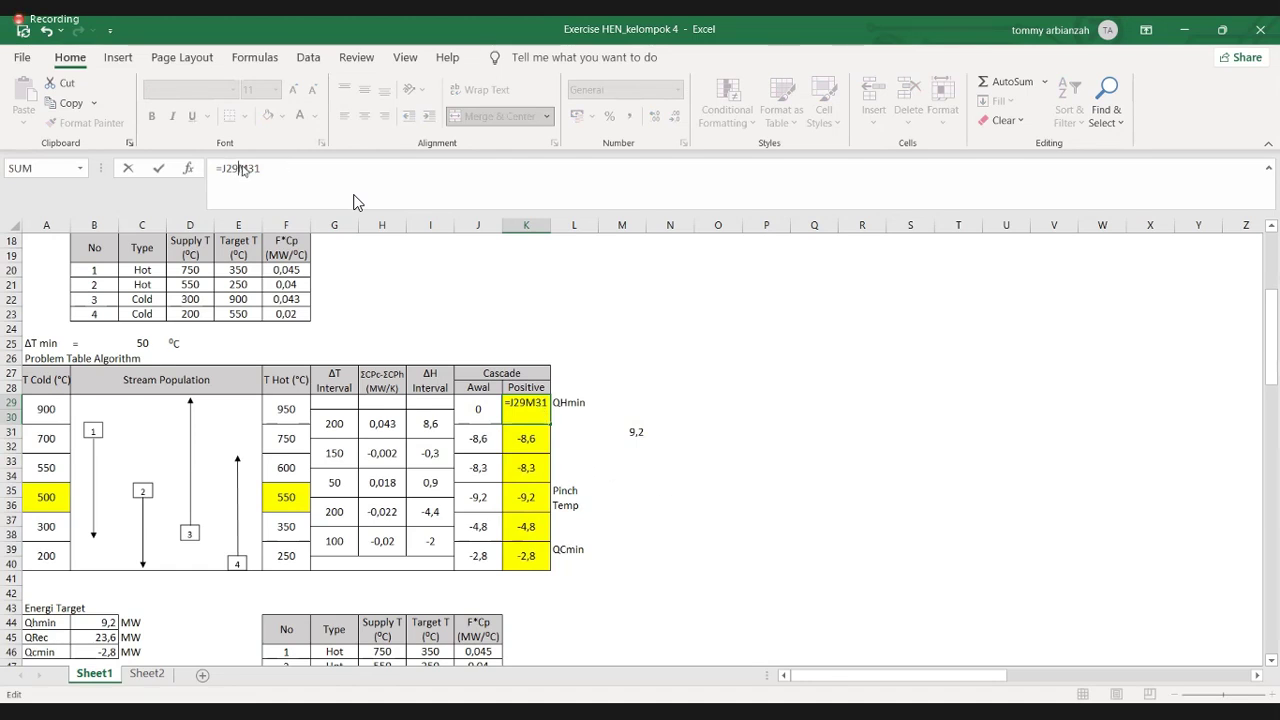
key(Return)
key(Up)
double_click(528, 418)
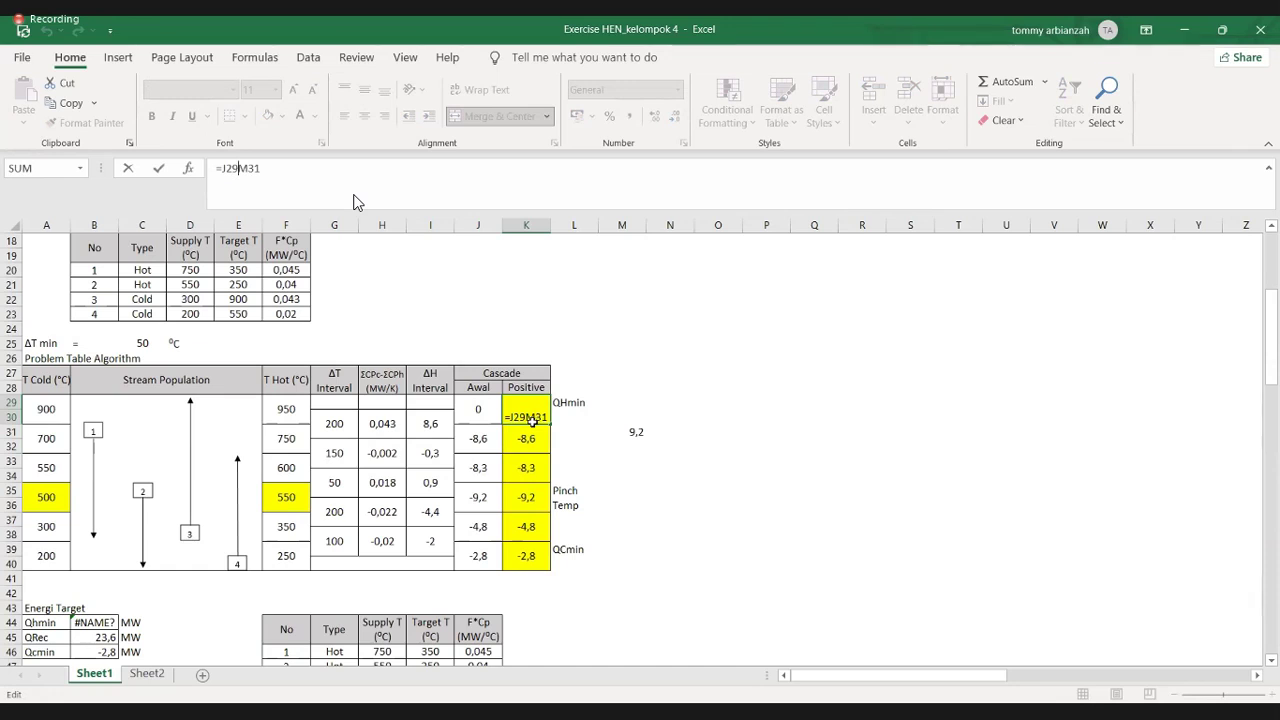
key(Escape)
key(ctrl+z)
key(ctrl+z)
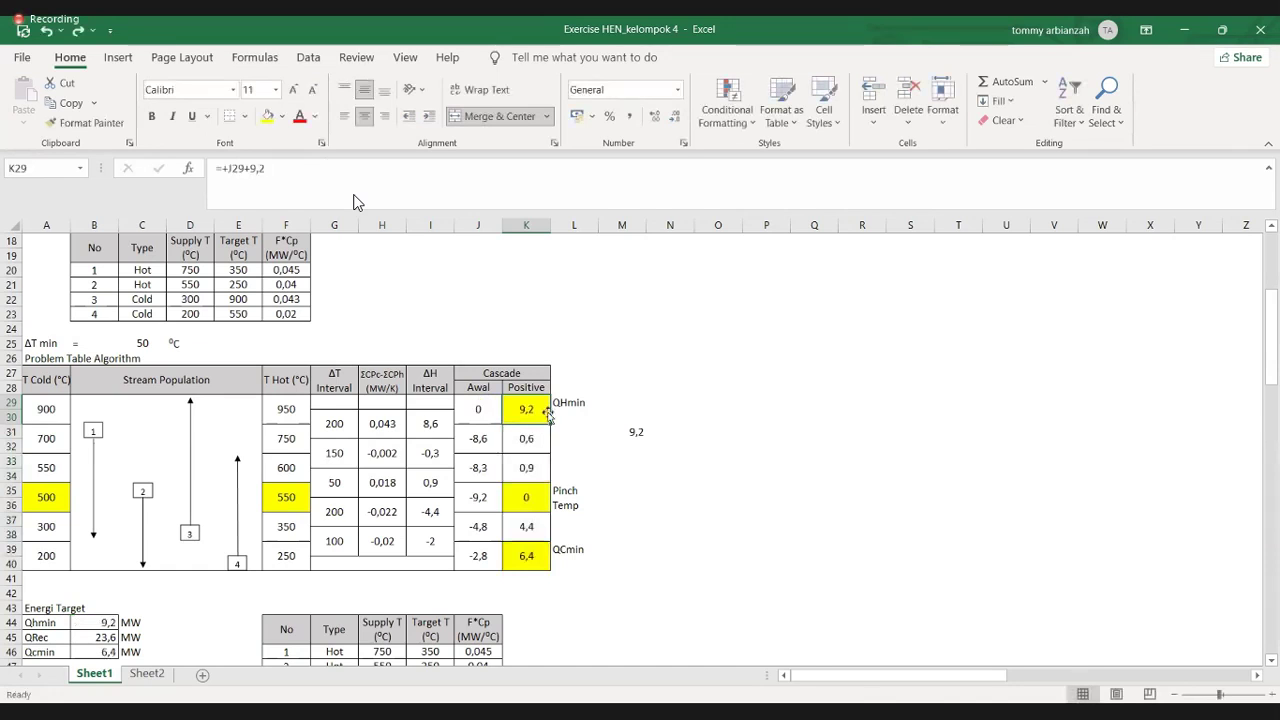
Step: Replace the constant in K29 with an absolute reference, making it =+J29+$M$31, and fill it down the Positive column to K39
double_click(512, 405)
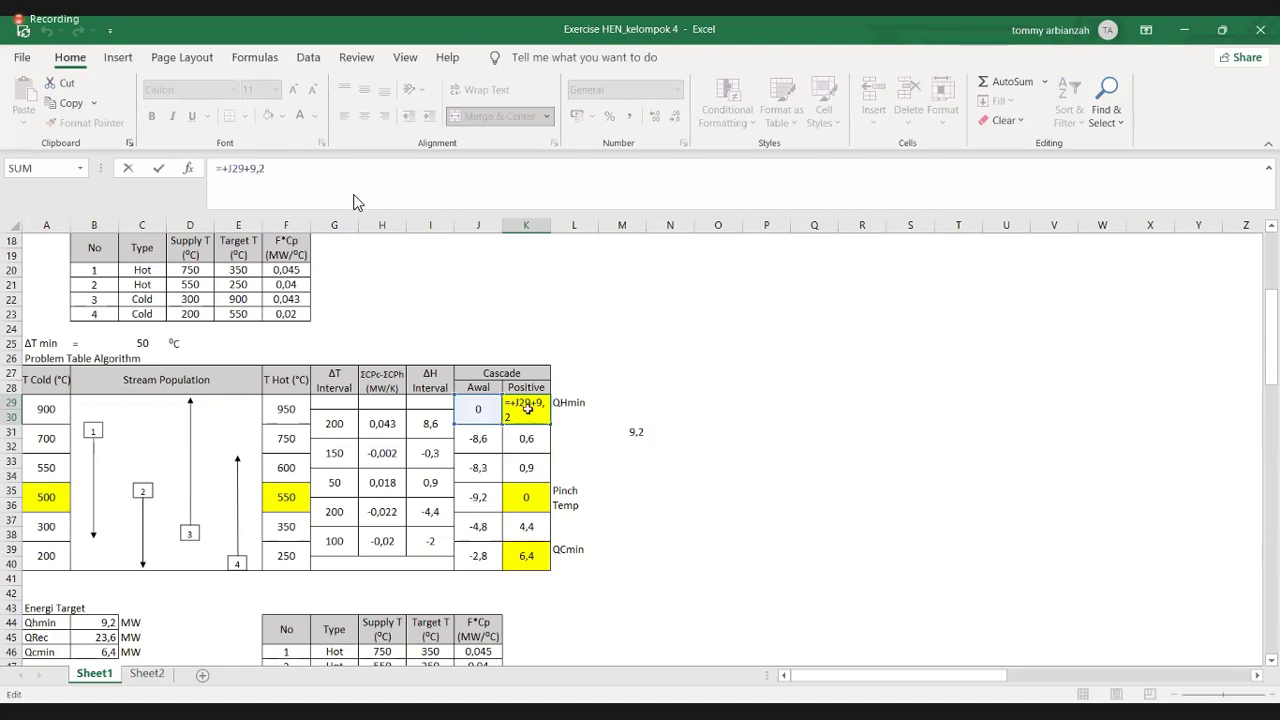
key(BackSpace)
key(BackSpace)
key(BackSpace)
click(636, 431)
key(F4)
key(Return)
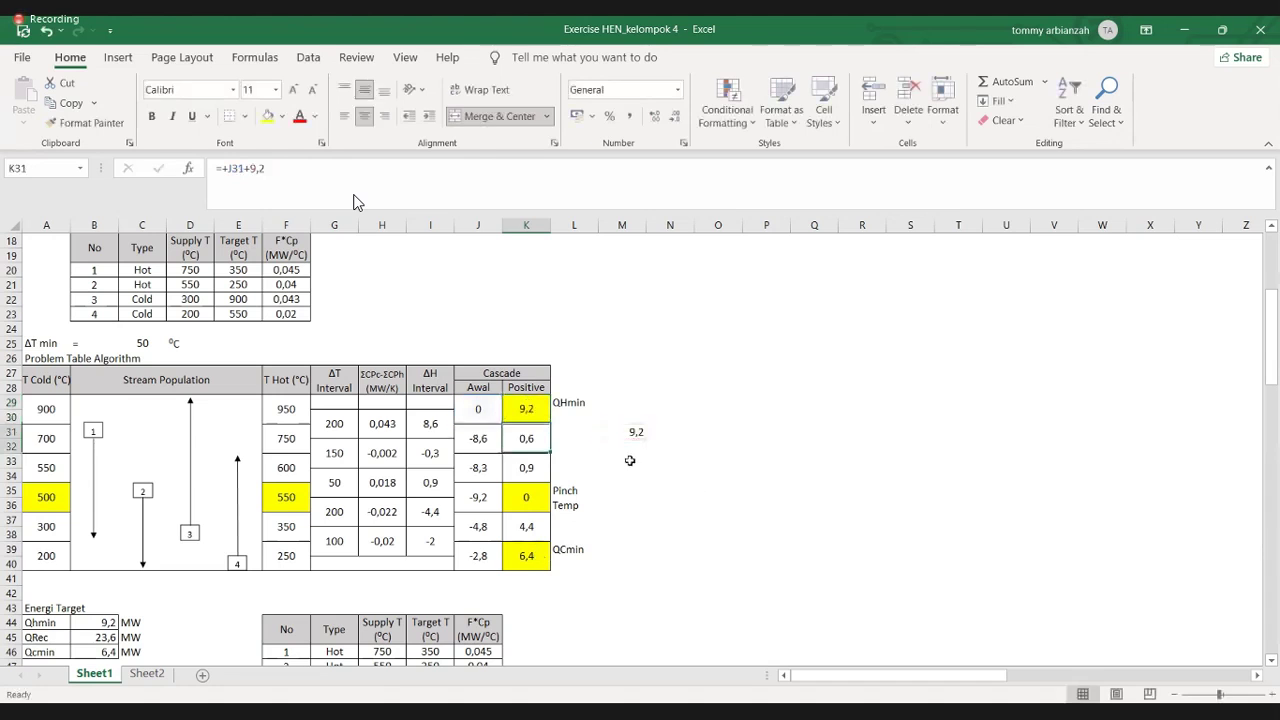
key(Up)
drag(549, 423, 548, 568)
Step: Try to reset the fill colour of the Positive cells K31, K33 and K37
click(526, 467)
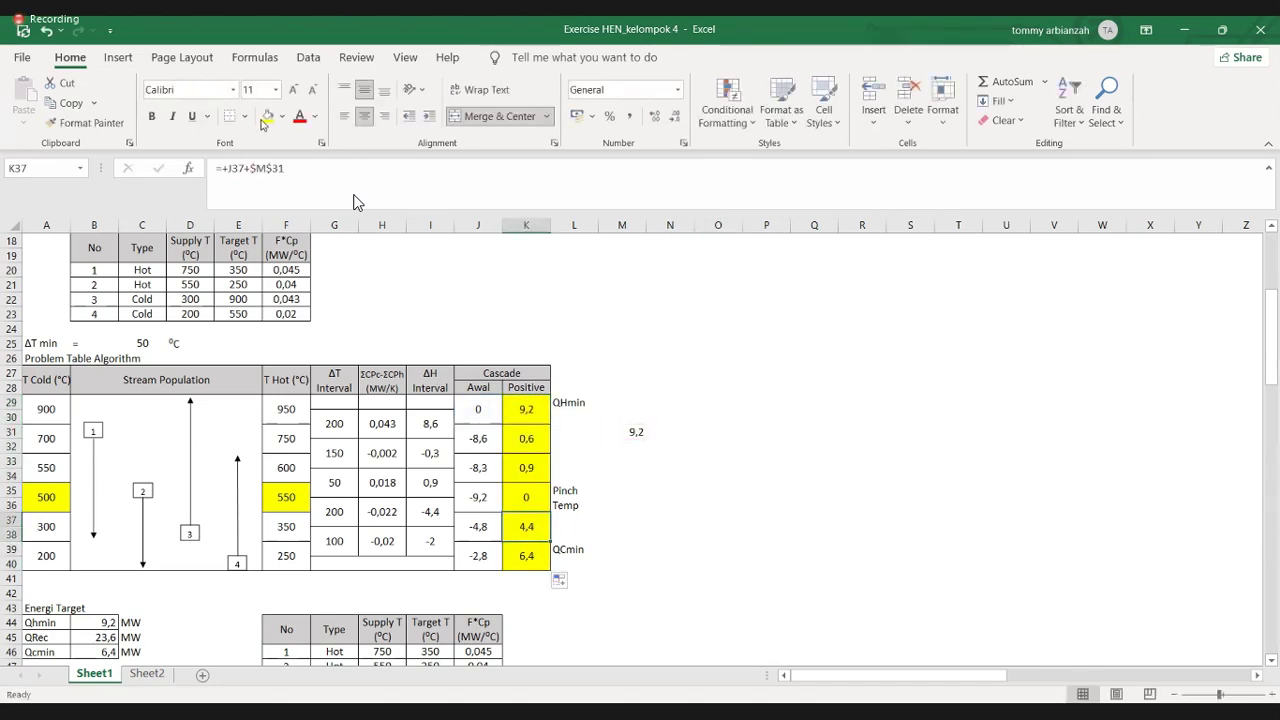
ctrl+click(526, 526)
ctrl+click(526, 438)
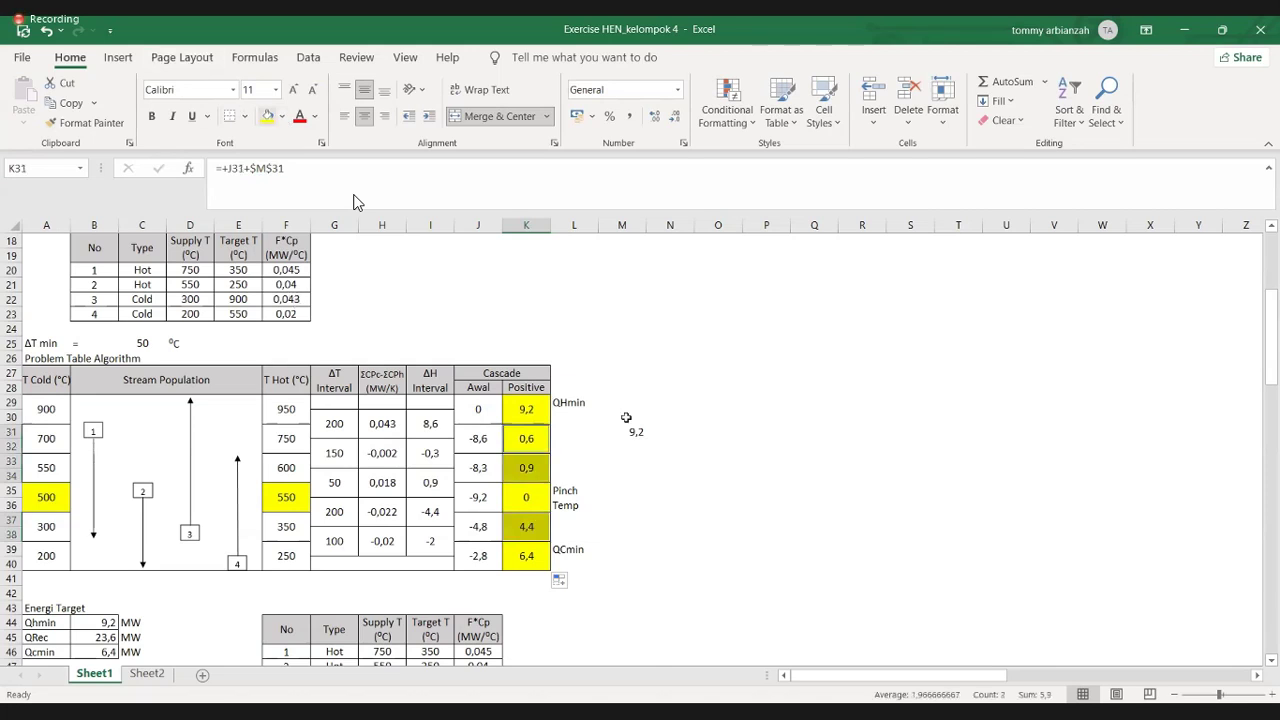
click(267, 116)
click(718, 416)
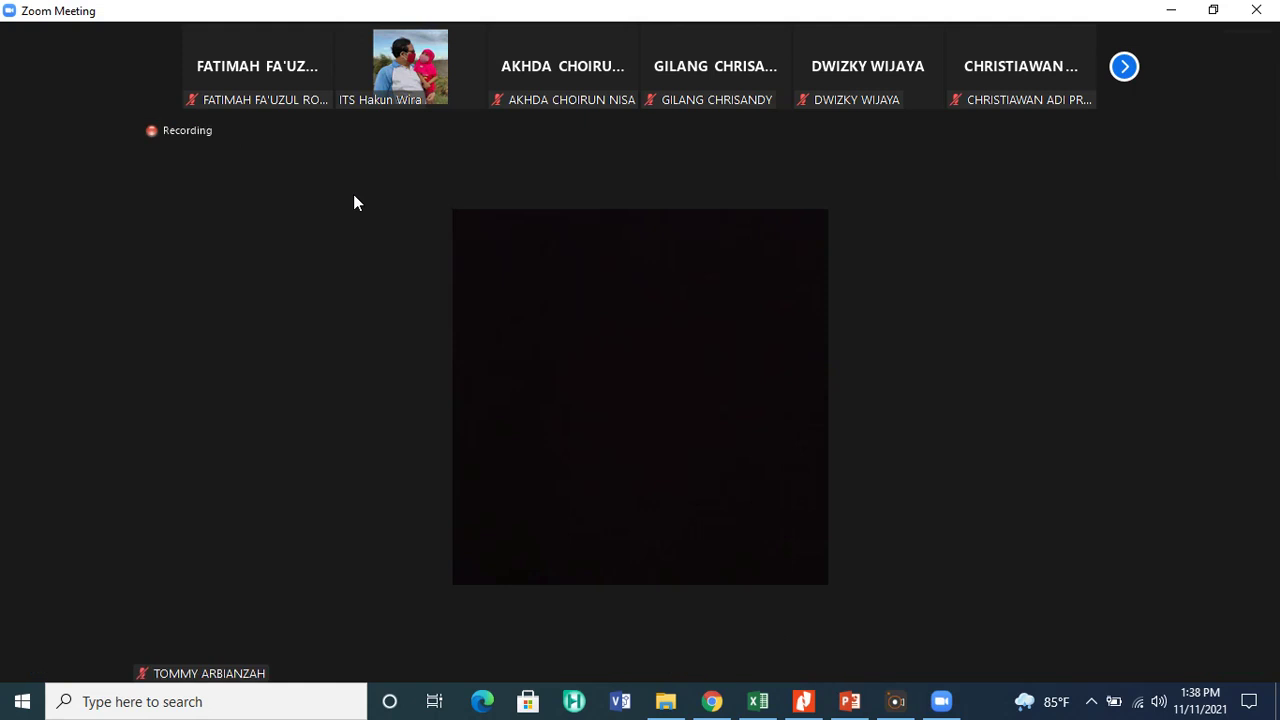
Step: Switch to the Latihan soal_SINPRO workbook in Excel, inspect the Positive cascade formula in K26, and return to the Zoom meeting
click(758, 701)
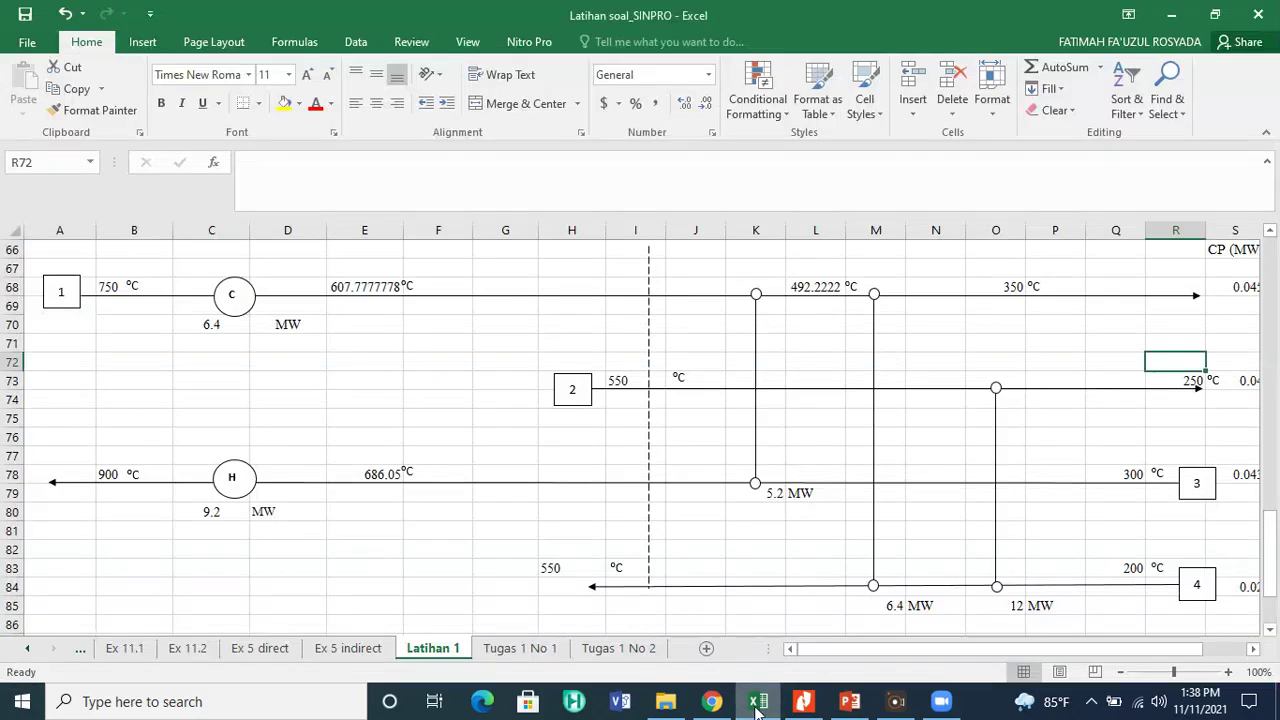
scroll(503, 523, up, 10)
scroll(553, 523, up, 6)
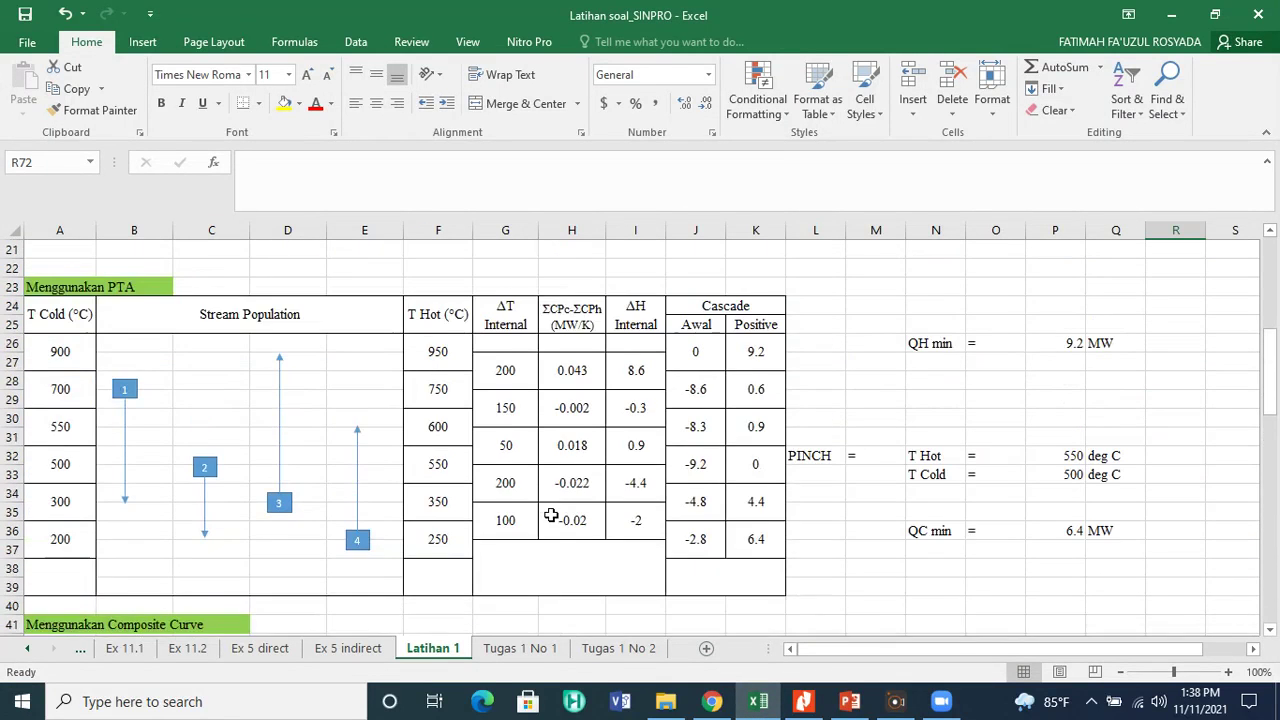
click(755, 405)
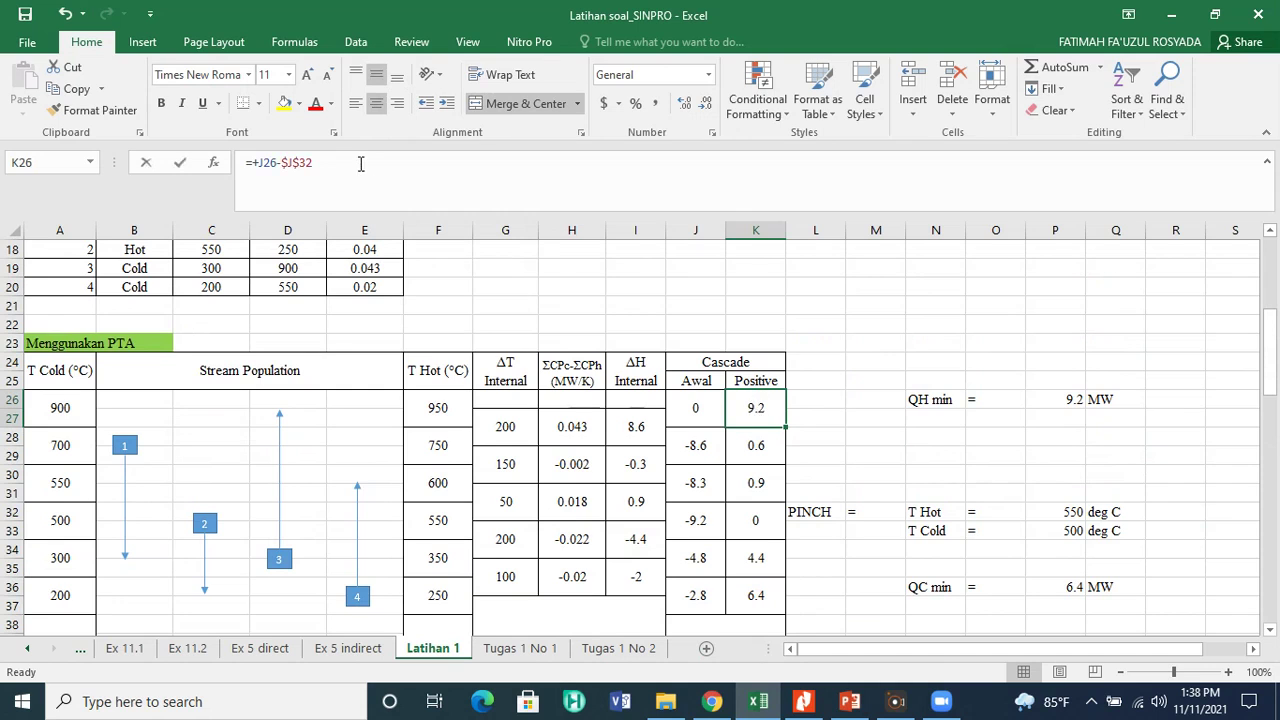
double_click(757, 405)
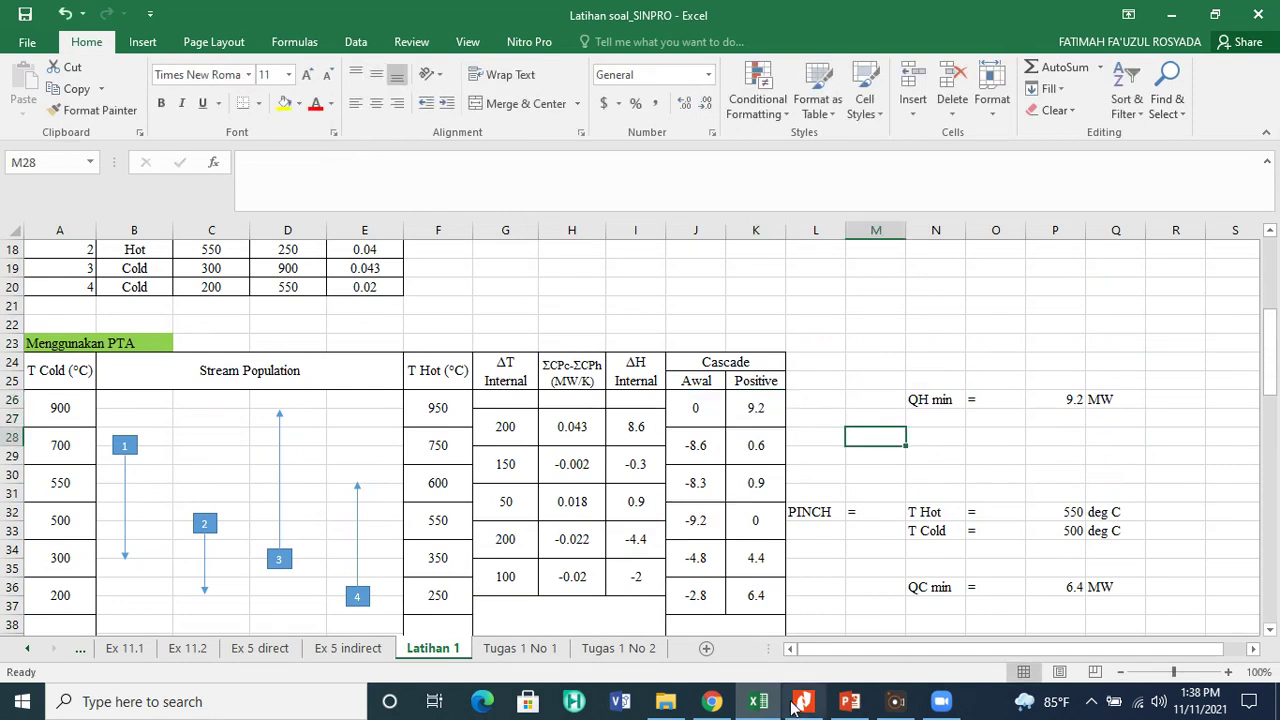
click(941, 701)
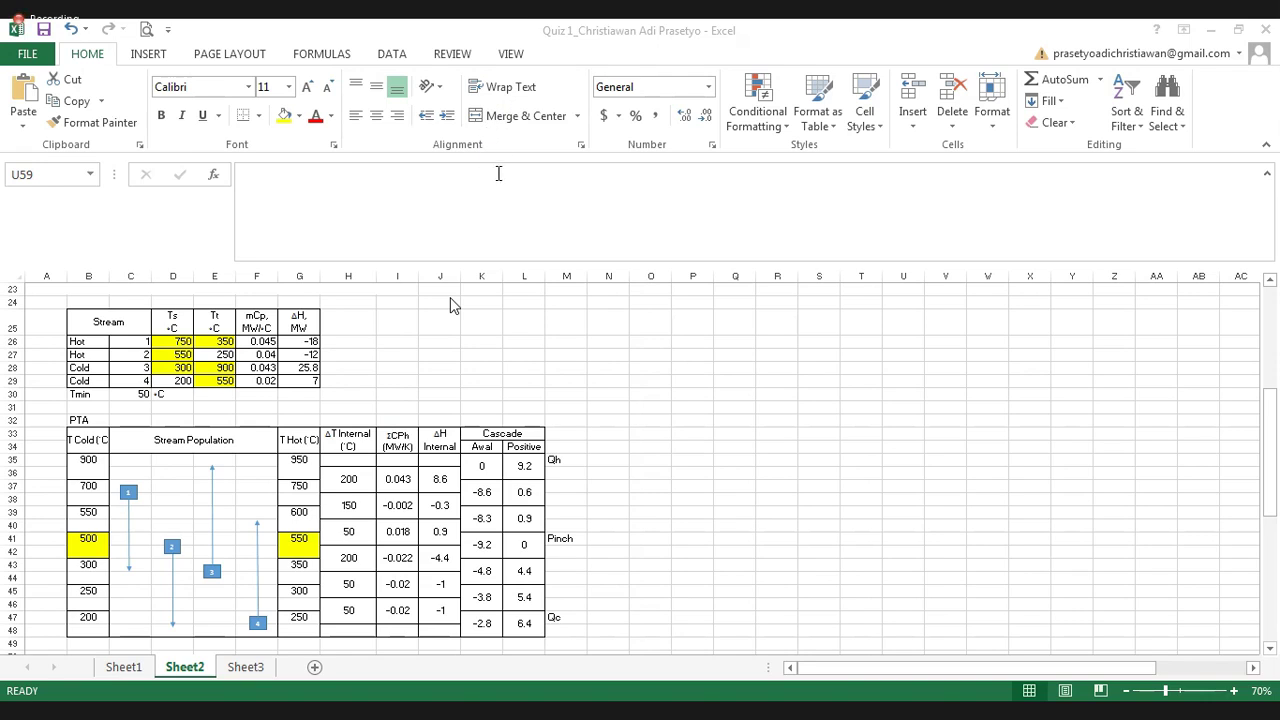
Step: Raise the computer's audio volume
key(XF86AudioRaiseVolume)
key(XF86AudioRaiseVolume)
key(XF86AudioRaiseVolume)
key(XF86AudioRaiseVolume)
key(XF86AudioRaiseVolume)
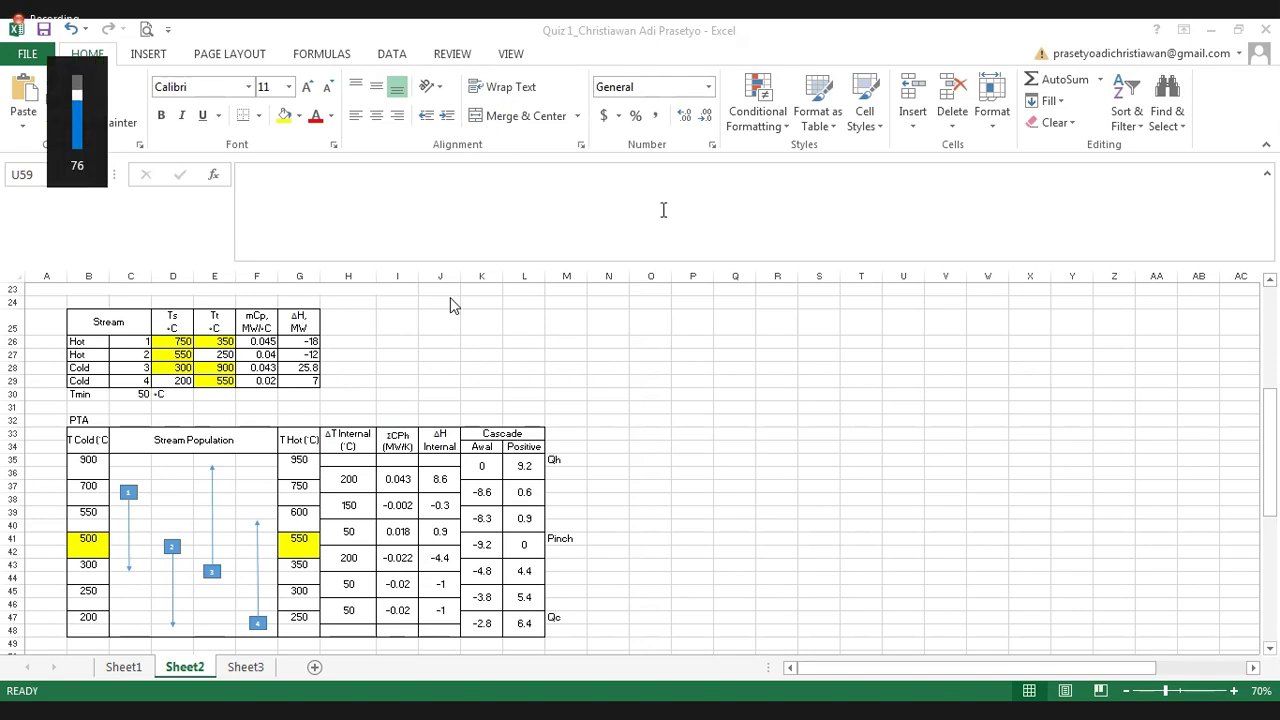
key(XF86AudioRaiseVolume)
key(XF86AudioRaiseVolume)
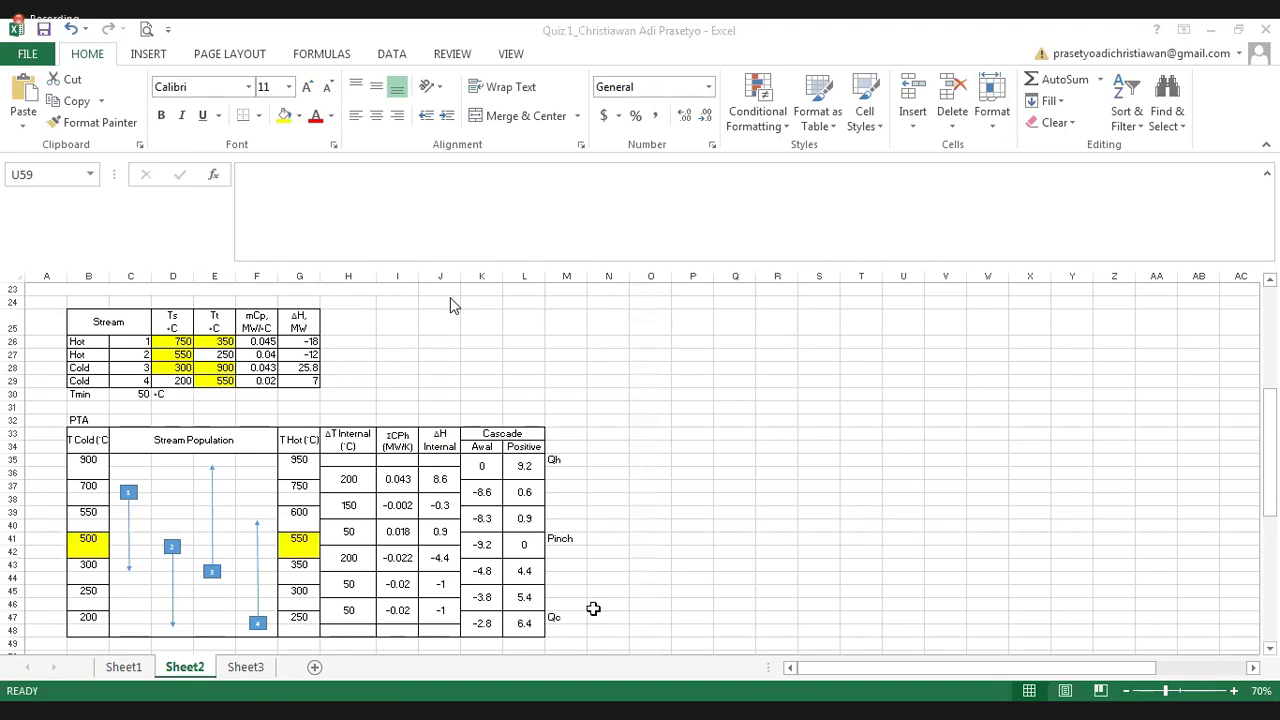
Step: Inspect the starting Awal cascade cell K35 and the ΔH Internal formula in J36 on Sheet2
click(484, 469)
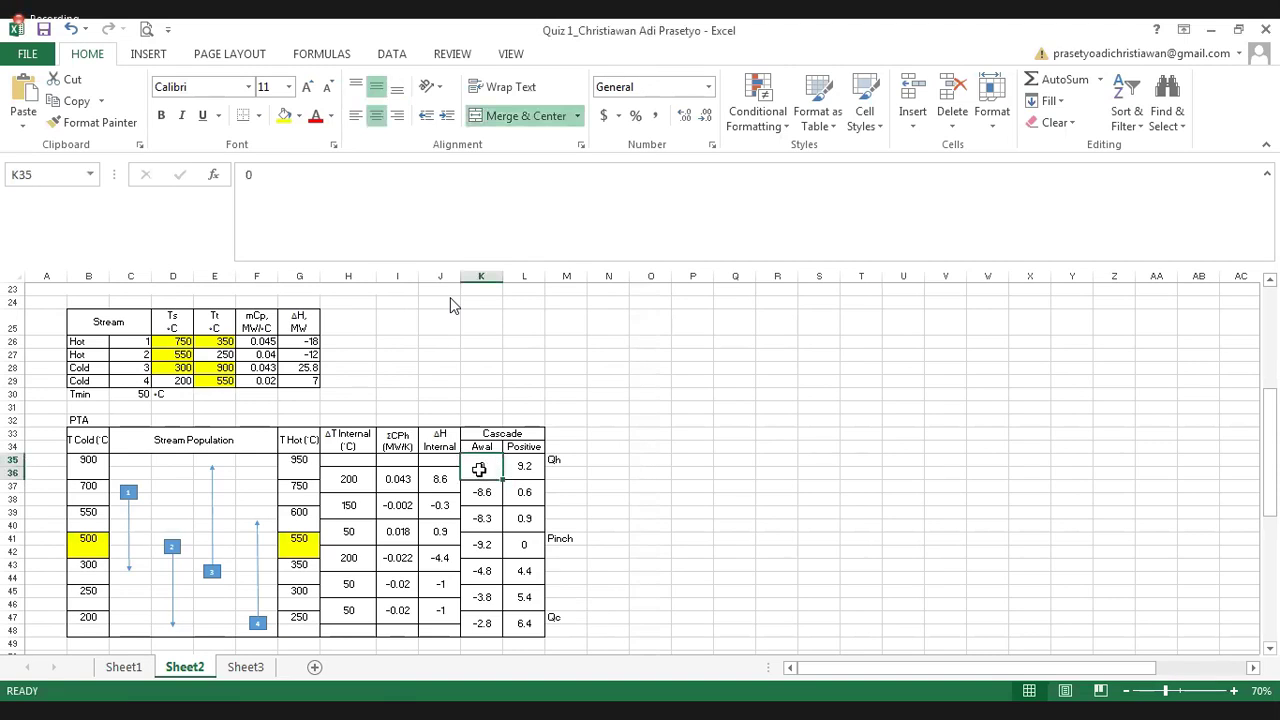
click(443, 482)
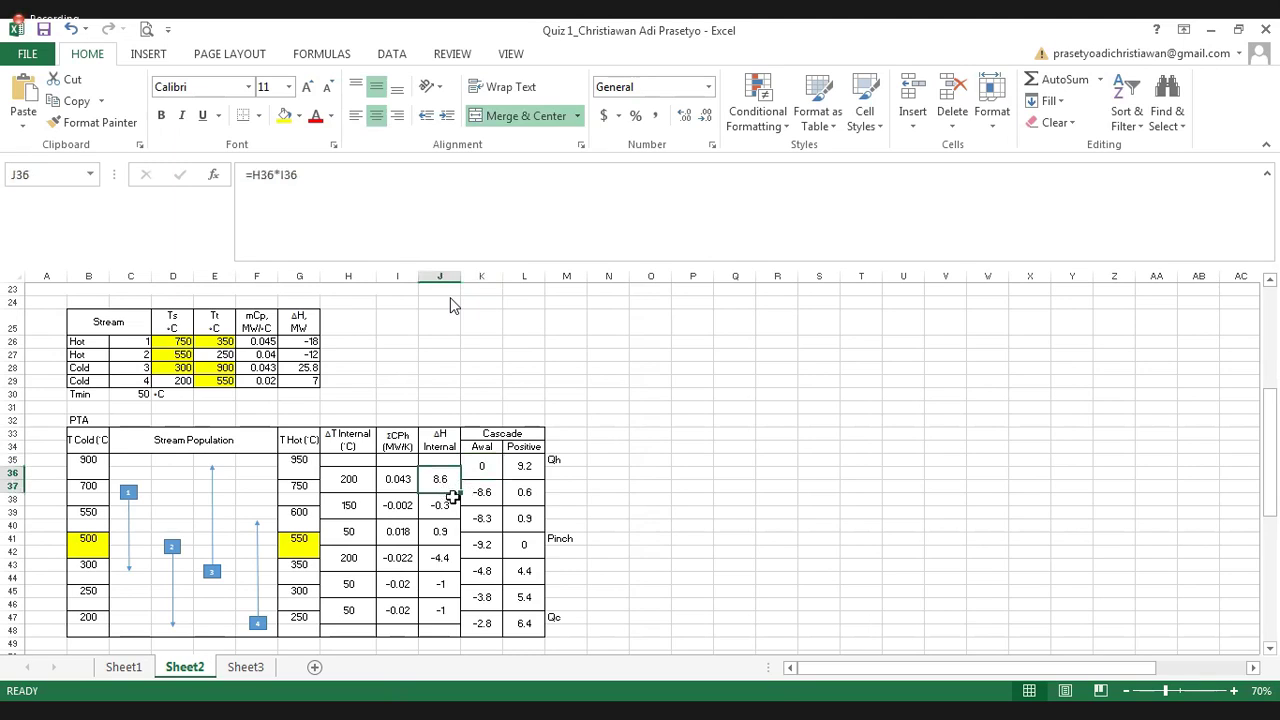
click(487, 467)
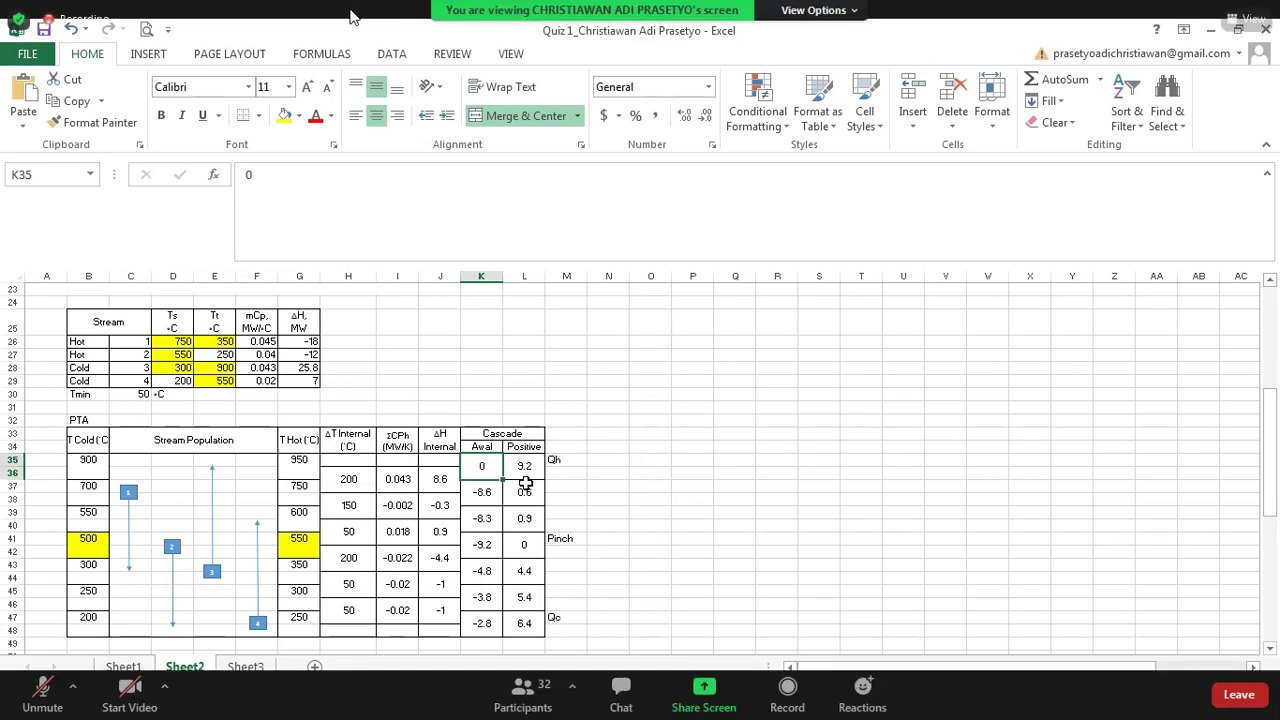
Step: Leave the Zoom meeting's full-screen view and bring the shared screen back to full screen
click(829, 10)
click(832, 60)
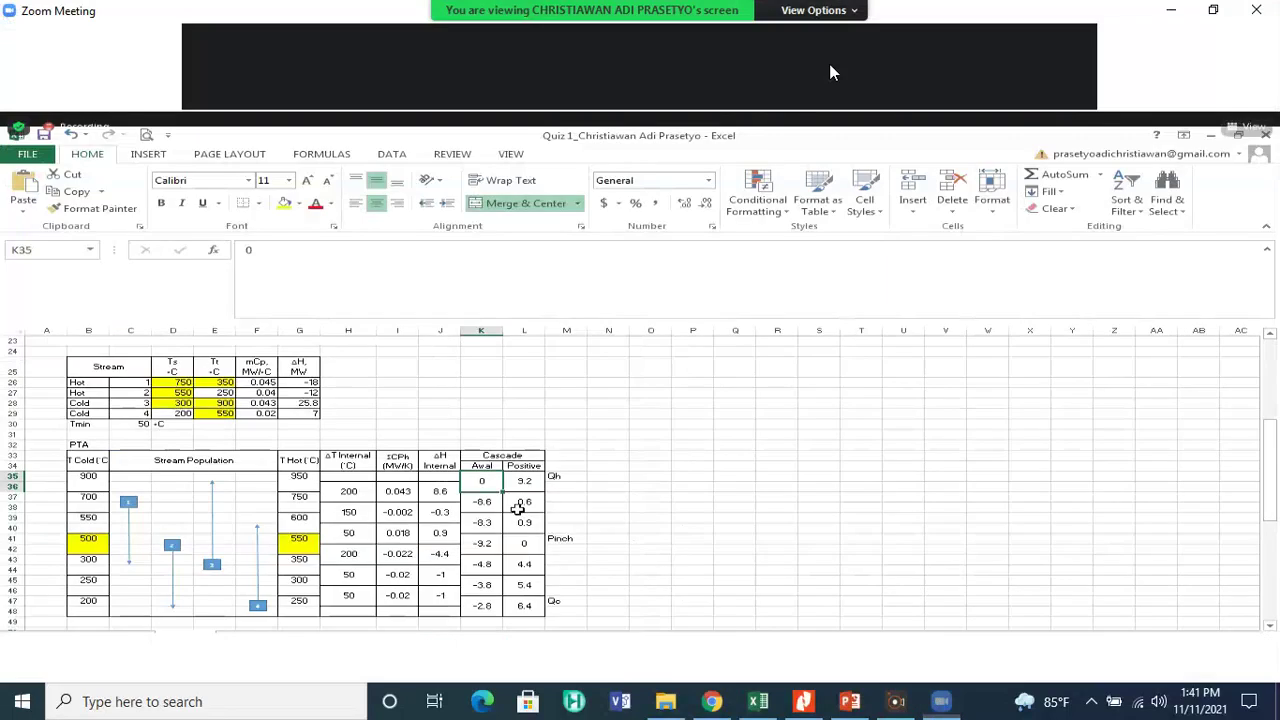
click(17, 132)
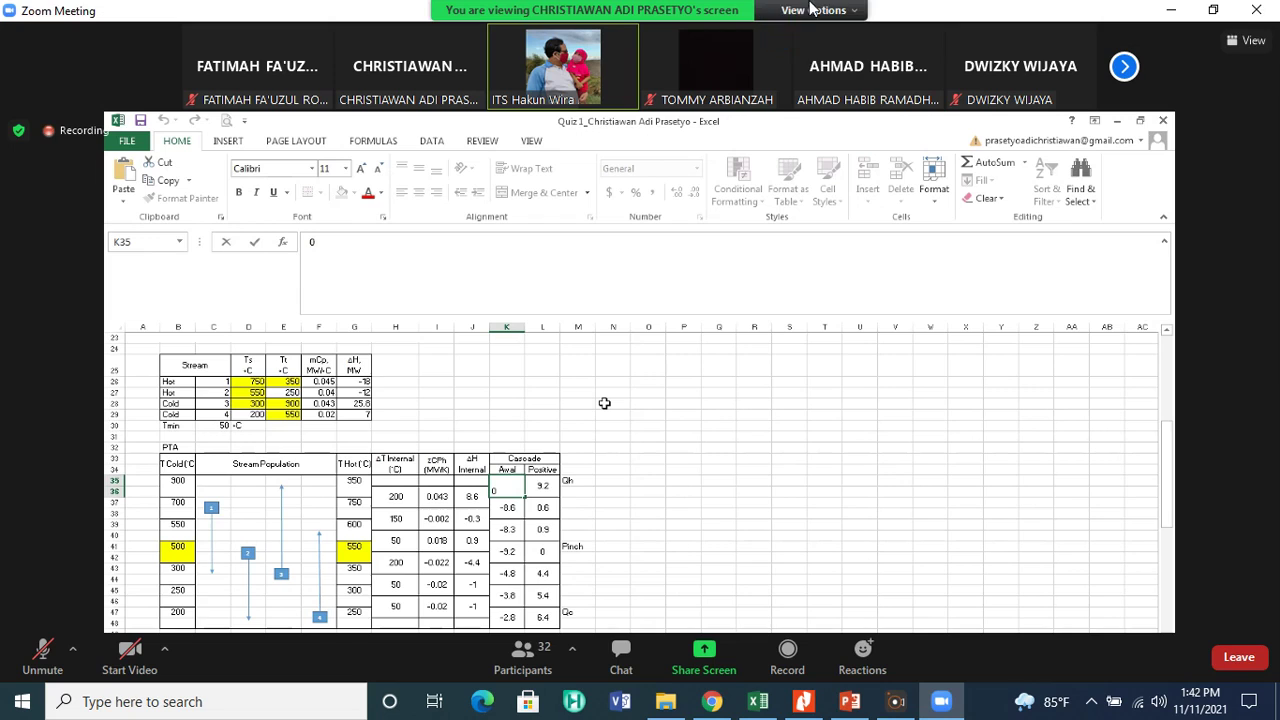
click(810, 10)
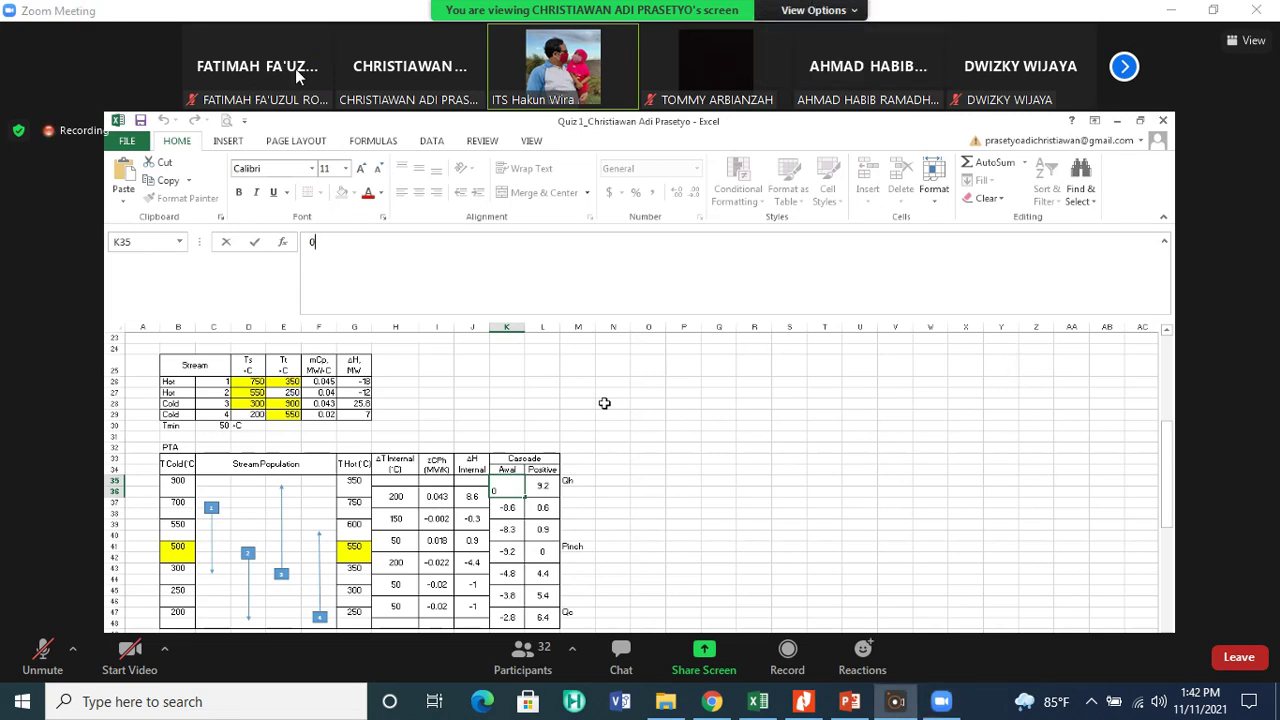
click(1247, 40)
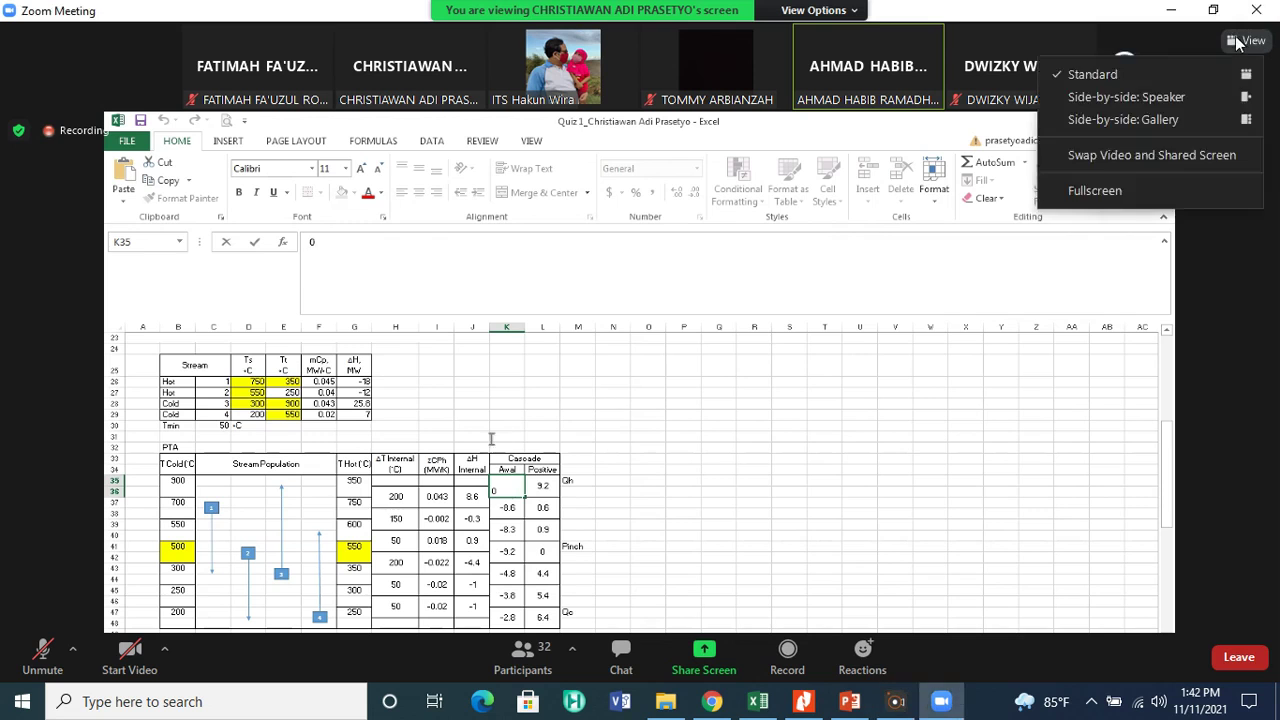
click(1118, 191)
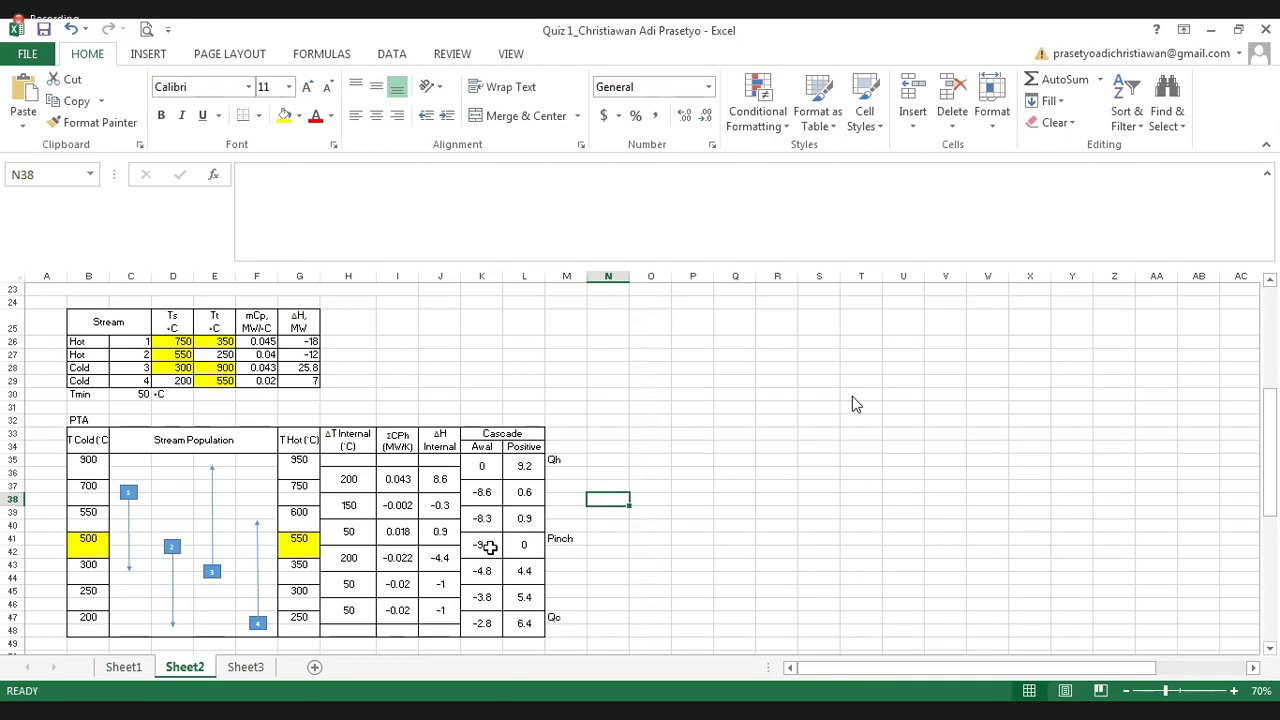
Step: Inspect the Awal cascade formulas in K41, K45 and K47, and compare K41 with the Positive formula in L35
click(487, 546)
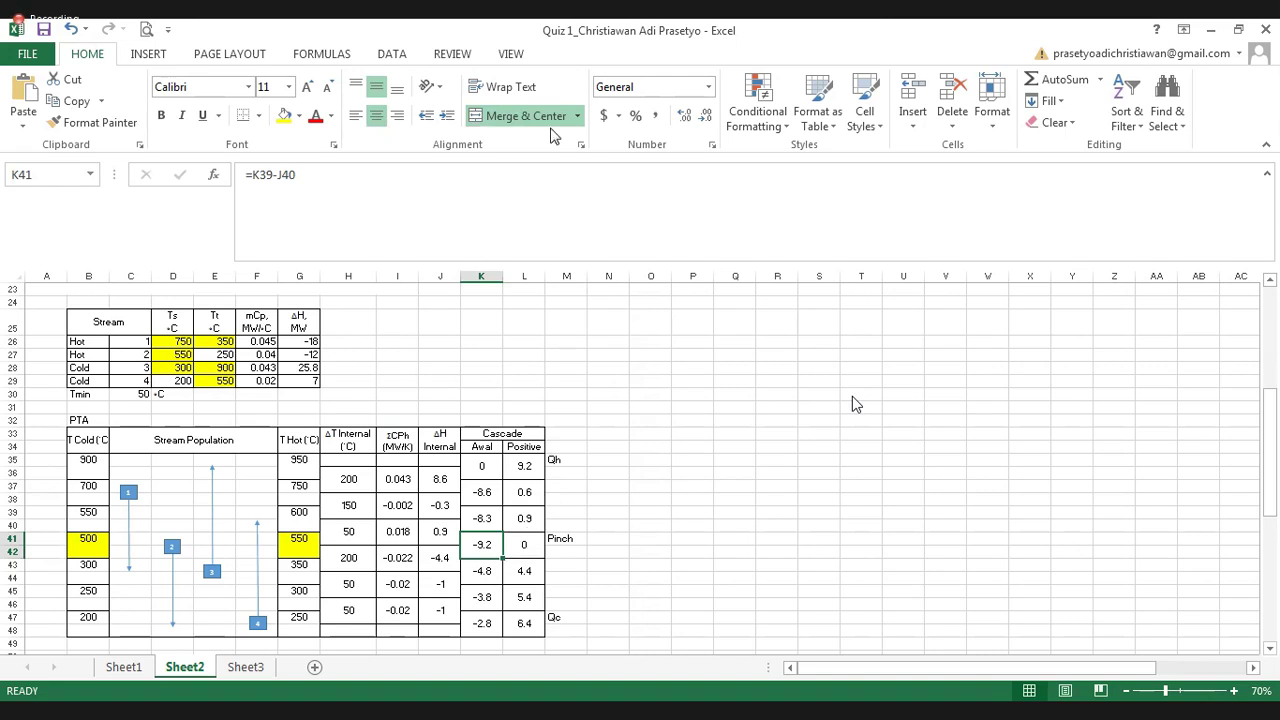
click(483, 598)
click(429, 221)
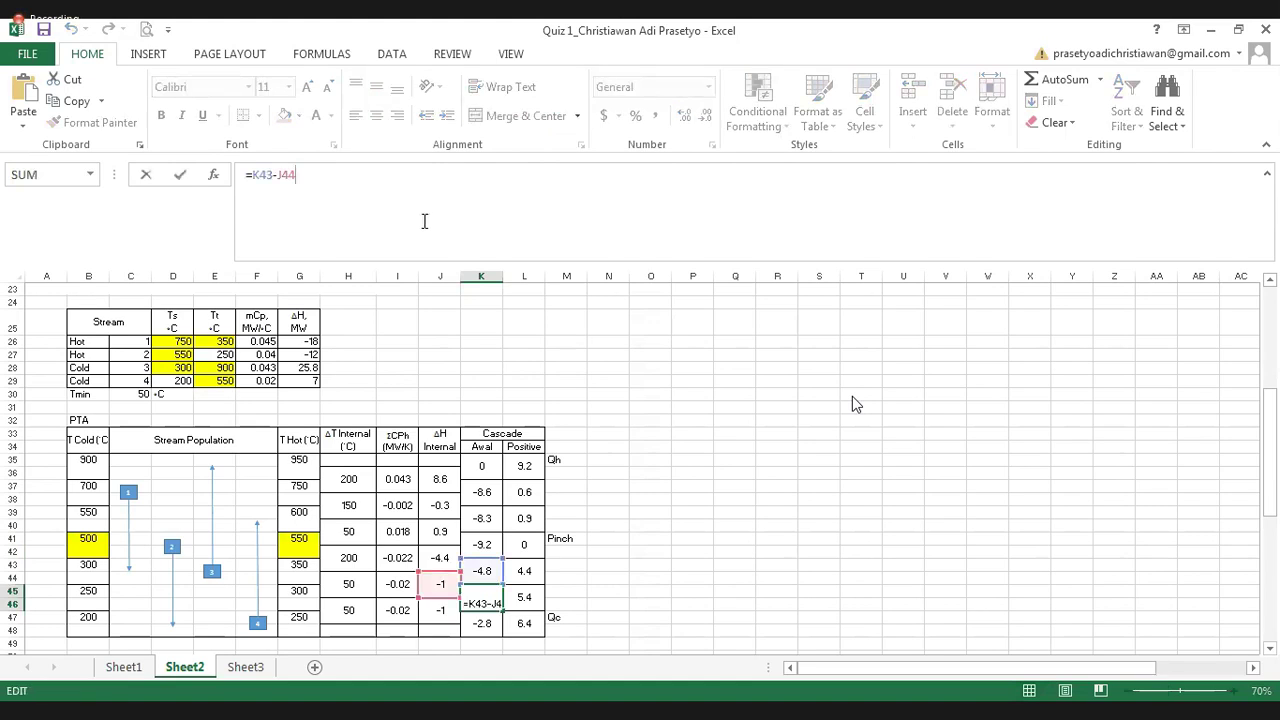
key(Return)
click(423, 196)
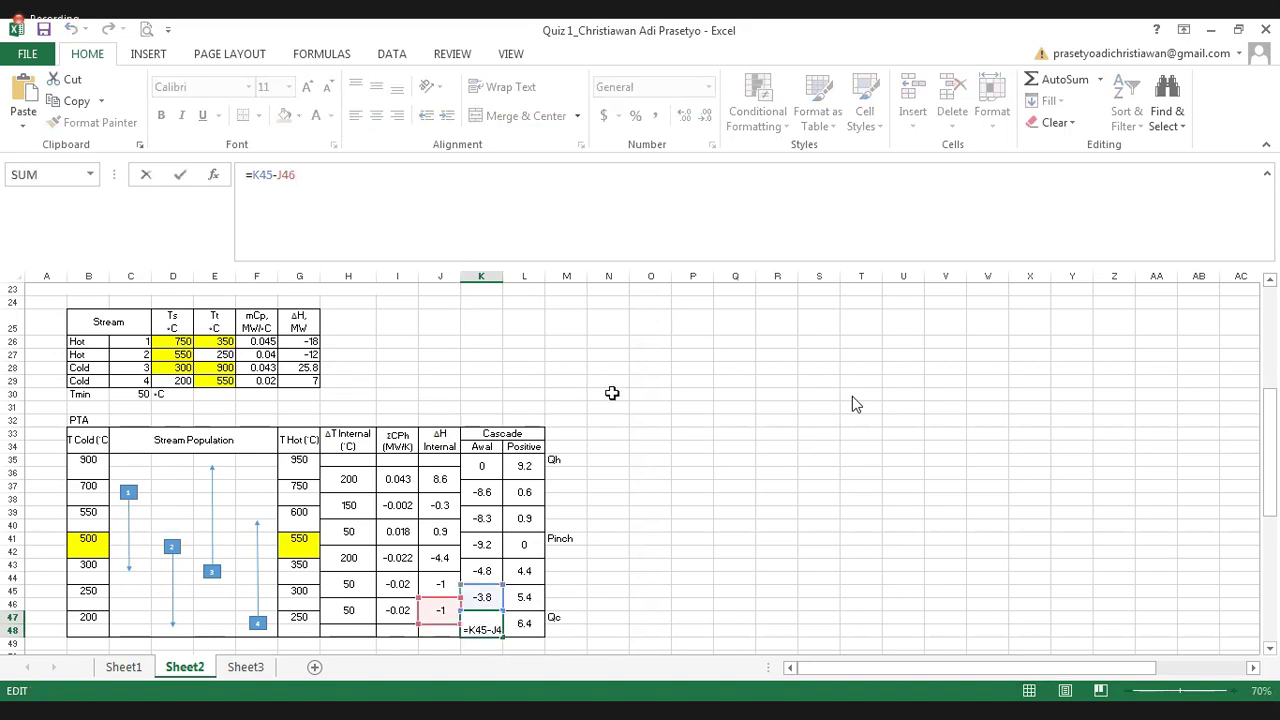
key(Return)
click(524, 468)
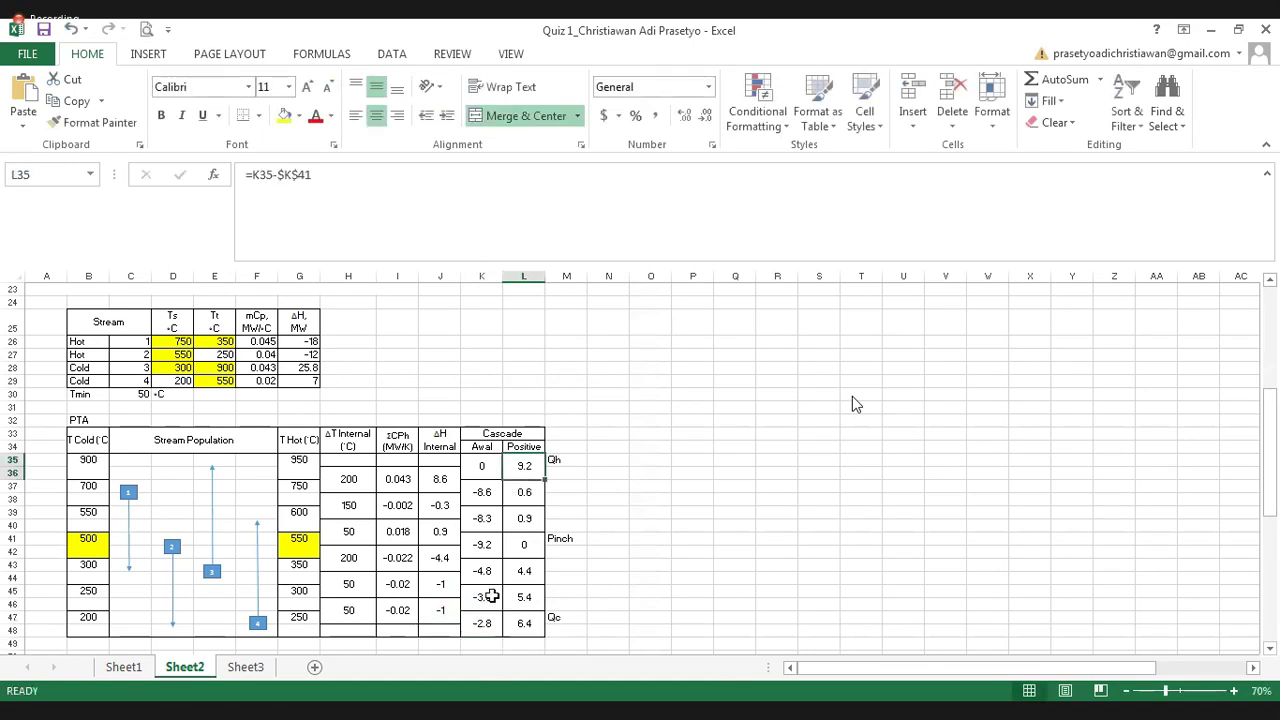
click(488, 545)
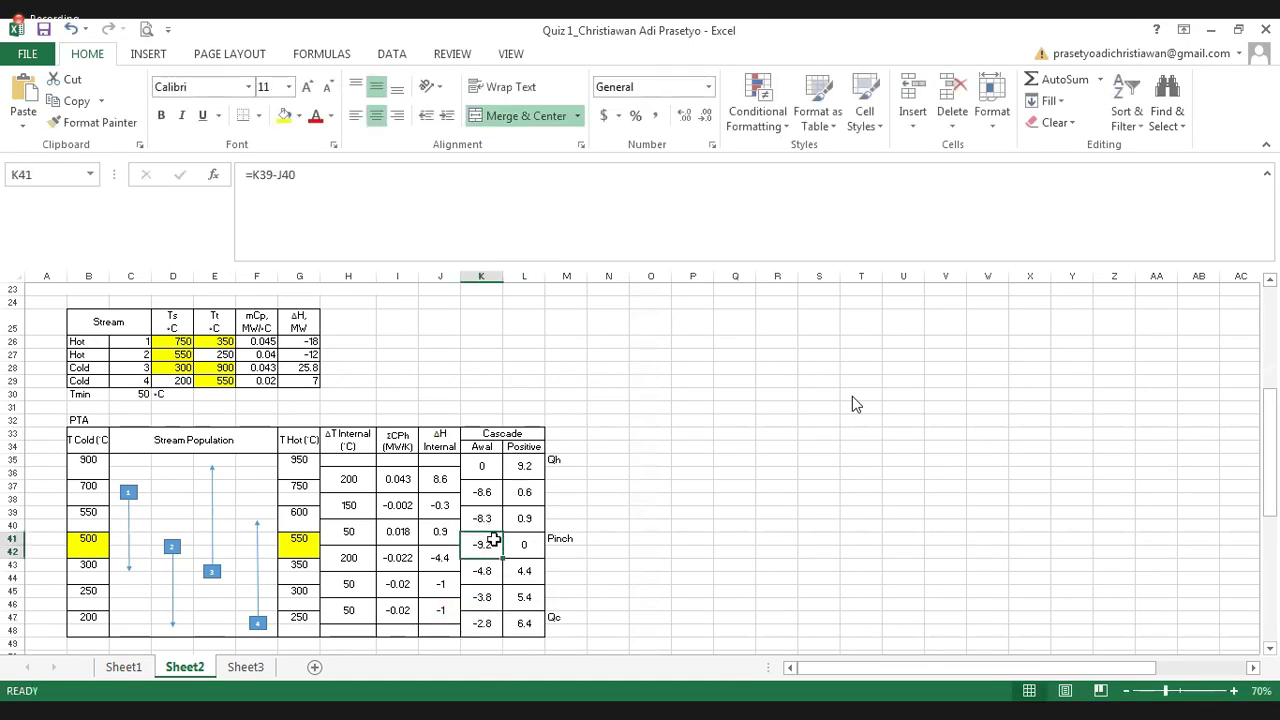
Step: Adjust the computer's audio volume
key(XF86AudioRaiseVolume)
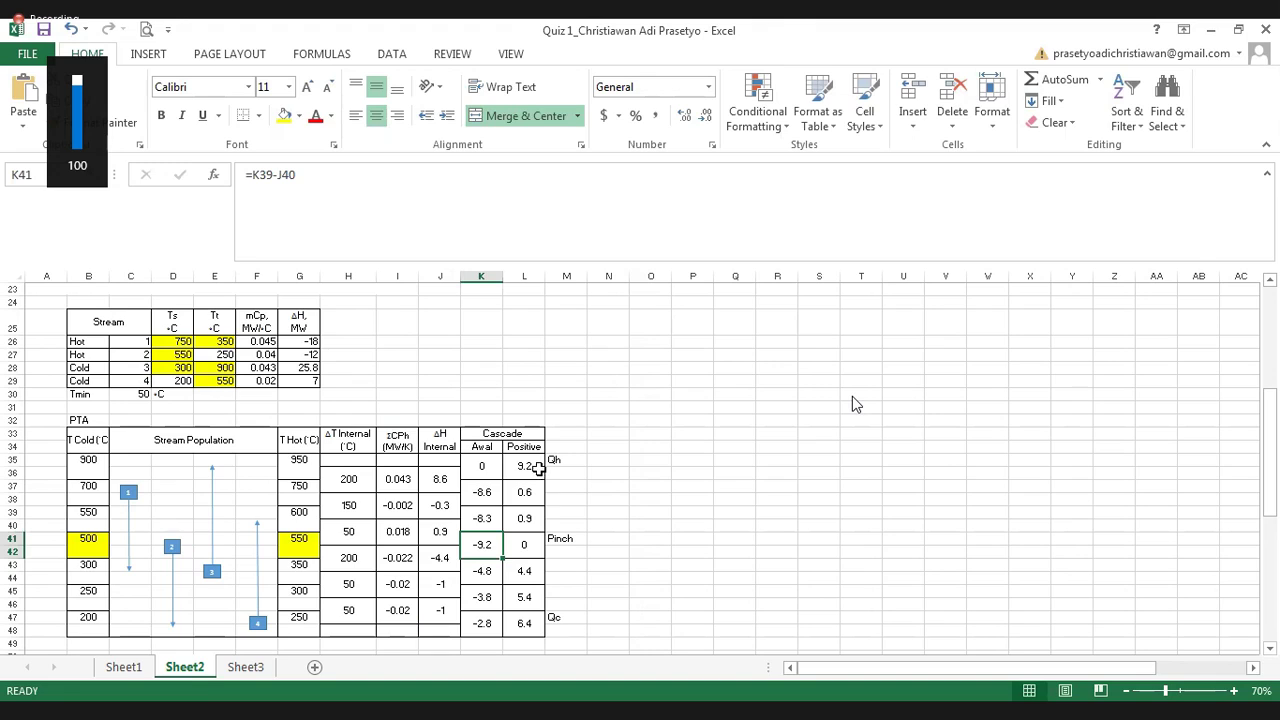
click(492, 474)
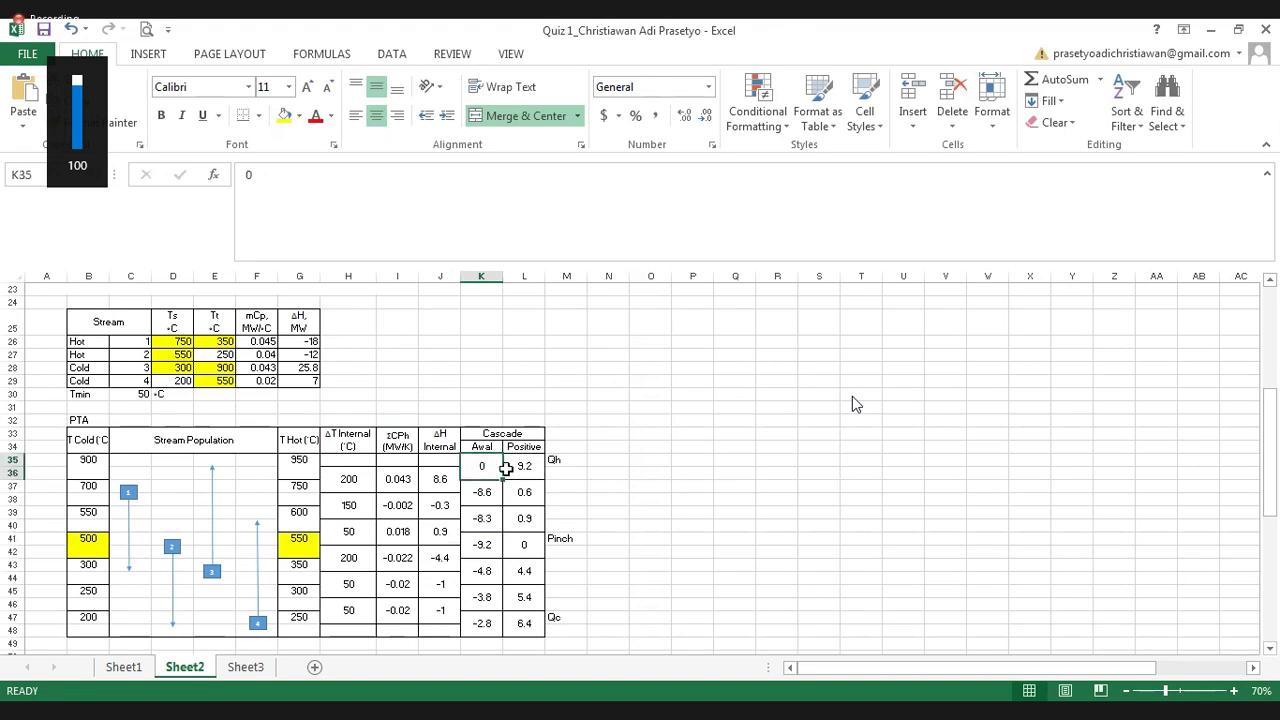
key(XF86AudioLowerVolume)
key(XF86AudioLowerVolume)
key(XF86AudioLowerVolume)
key(XF86AudioLowerVolume)
key(XF86AudioLowerVolume)
key(XF86AudioLowerVolume)
key(XF86AudioLowerVolume)
Step: Trace the cell references of the Positive cascade formulas in L35 and L37
double_click(522, 468)
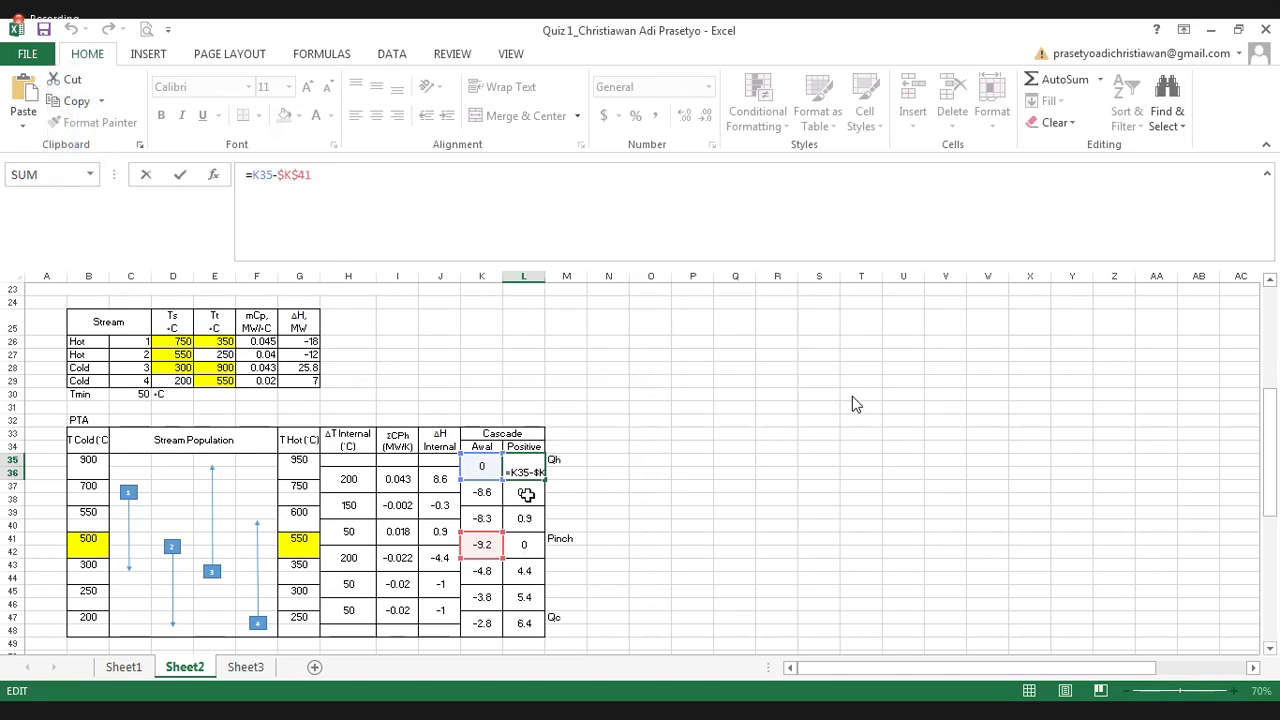
click(524, 492)
click(428, 201)
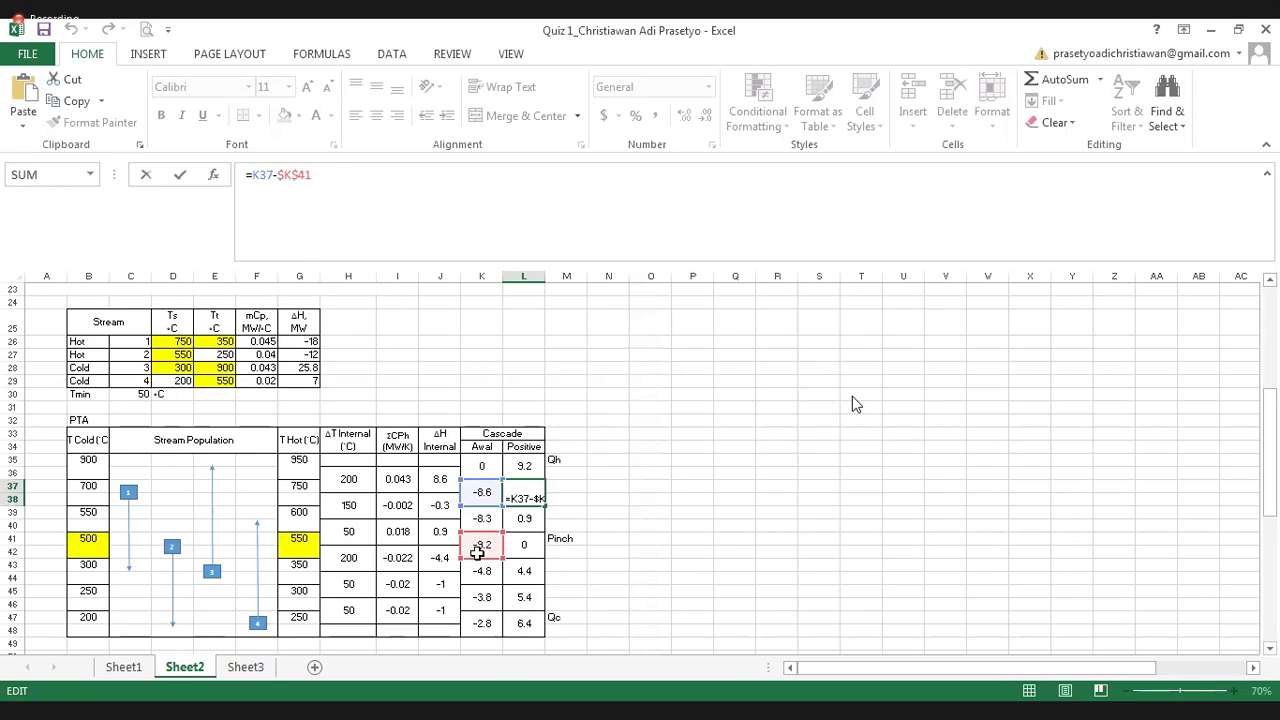
key(Return)
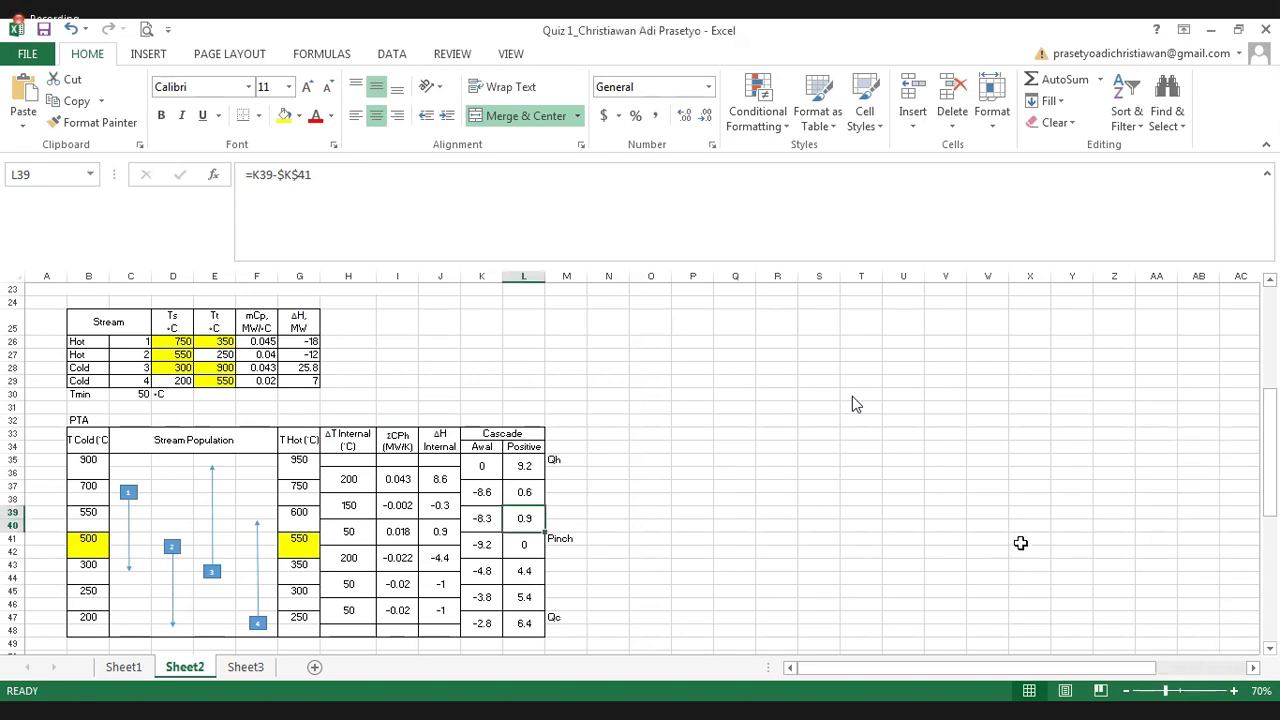
Step: Trace the references of the Awal pinch formula in K41 and of the first Positive formula in L35
click(488, 541)
click(507, 191)
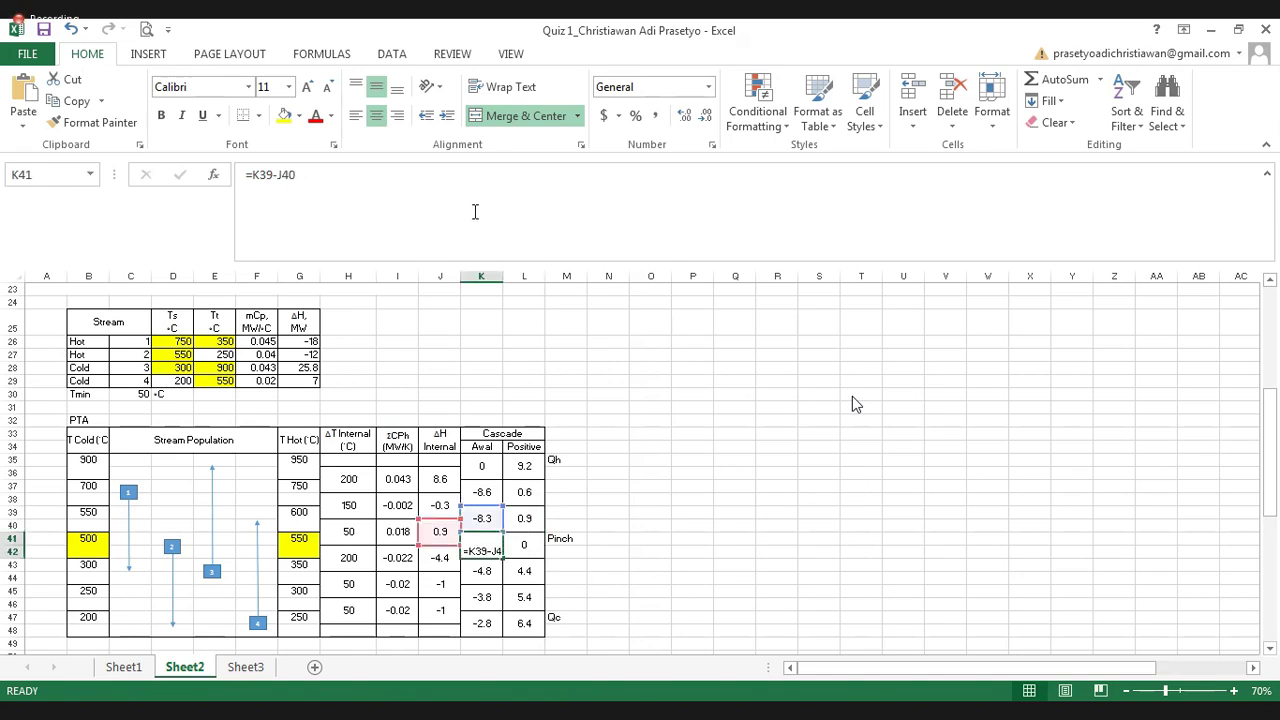
click(523, 466)
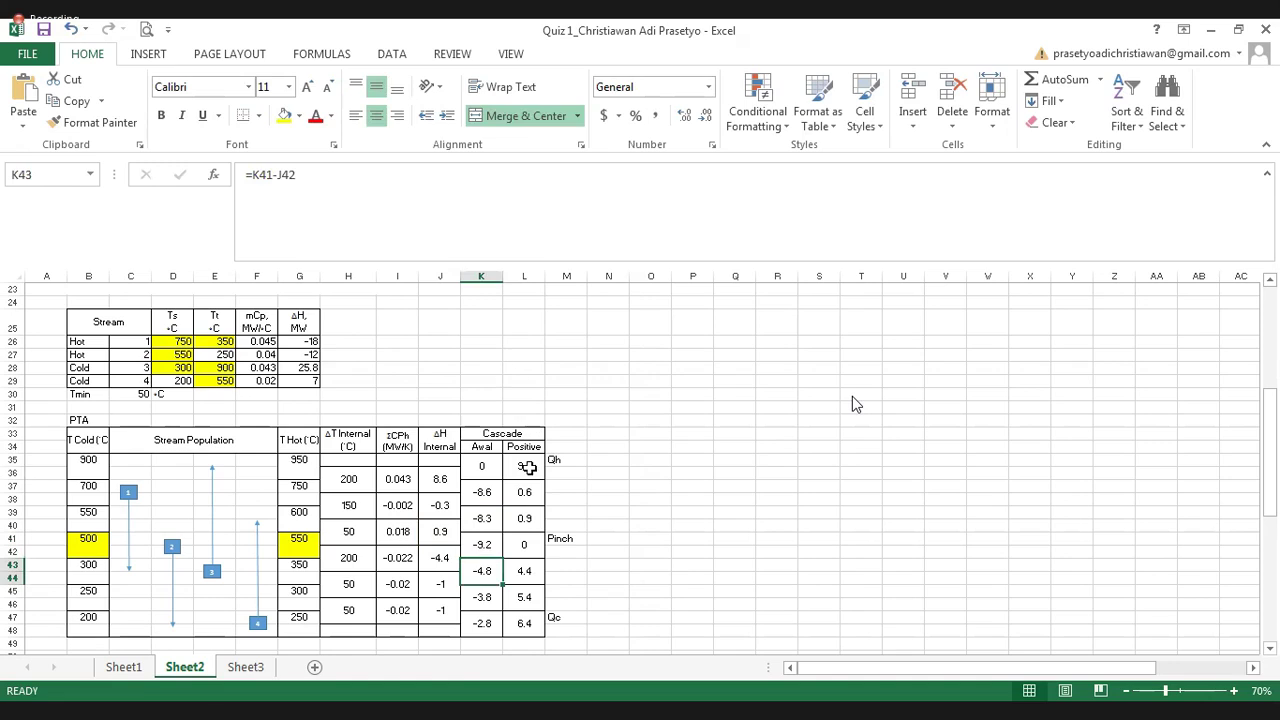
click(454, 199)
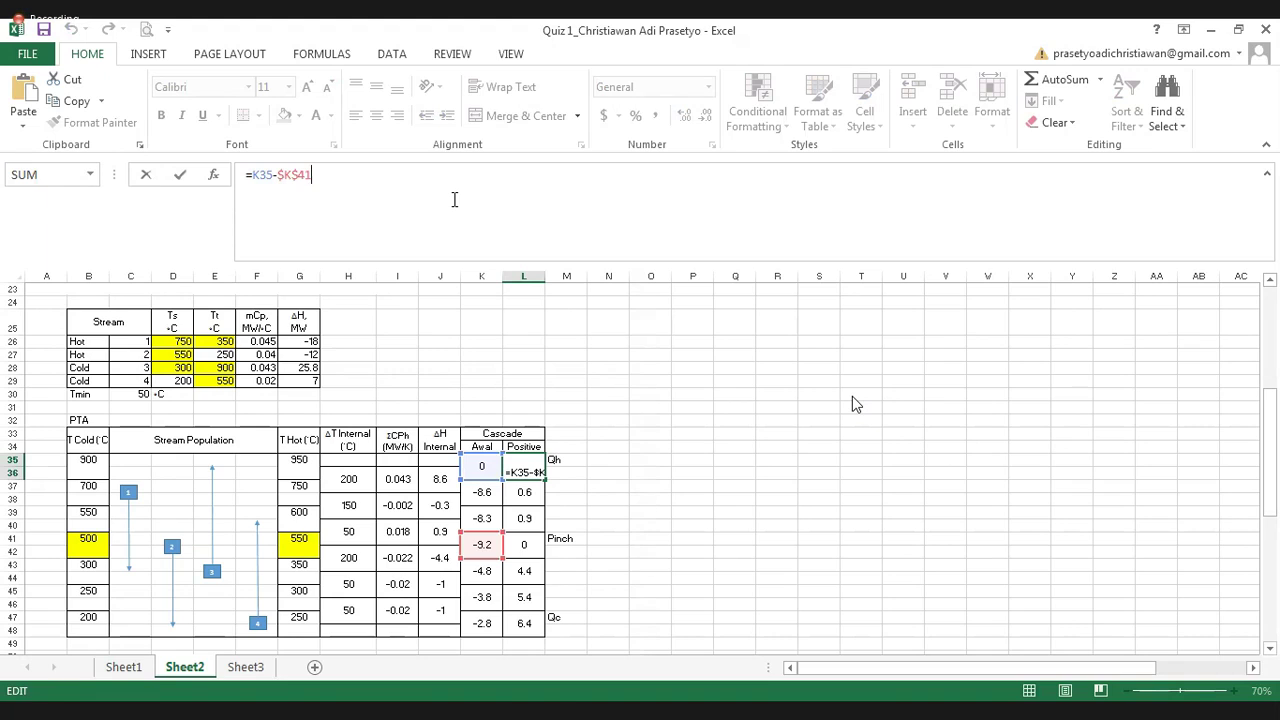
key(Return)
key(Return)
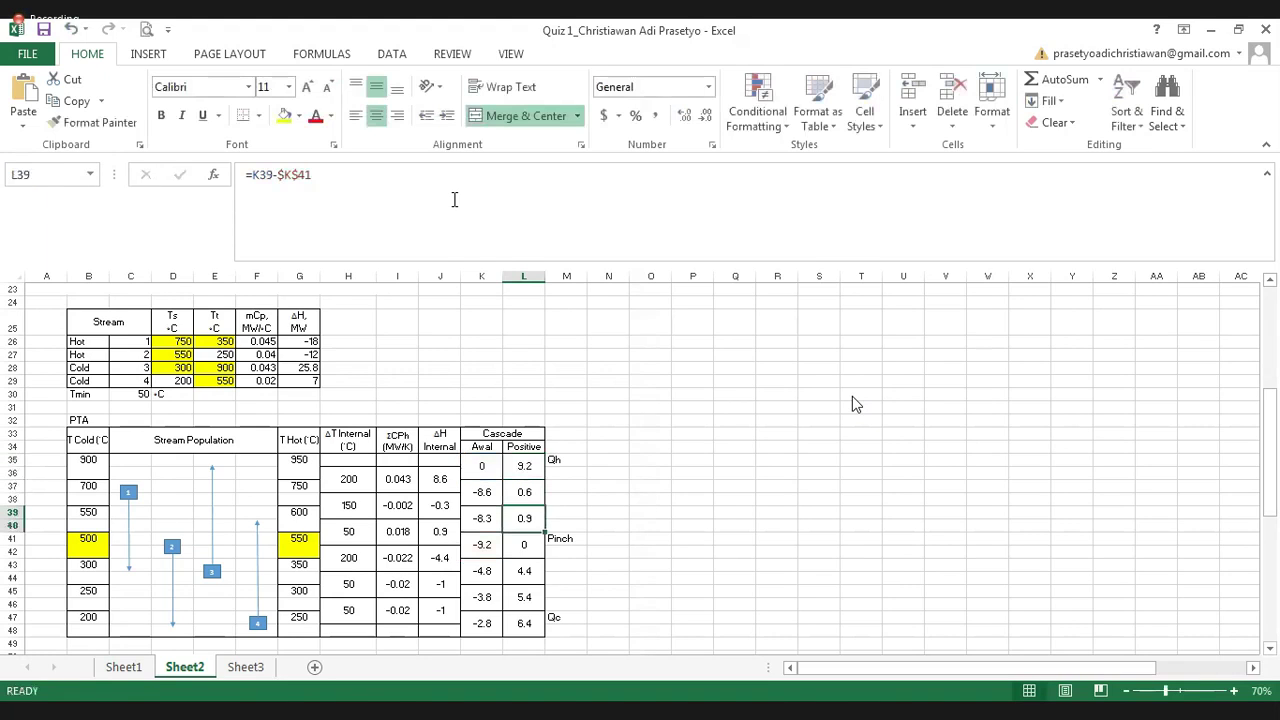
Step: Examine how the Positive formulas in L37 and L39 subtract the absolute reference $K$41
key(Up)
key(Up)
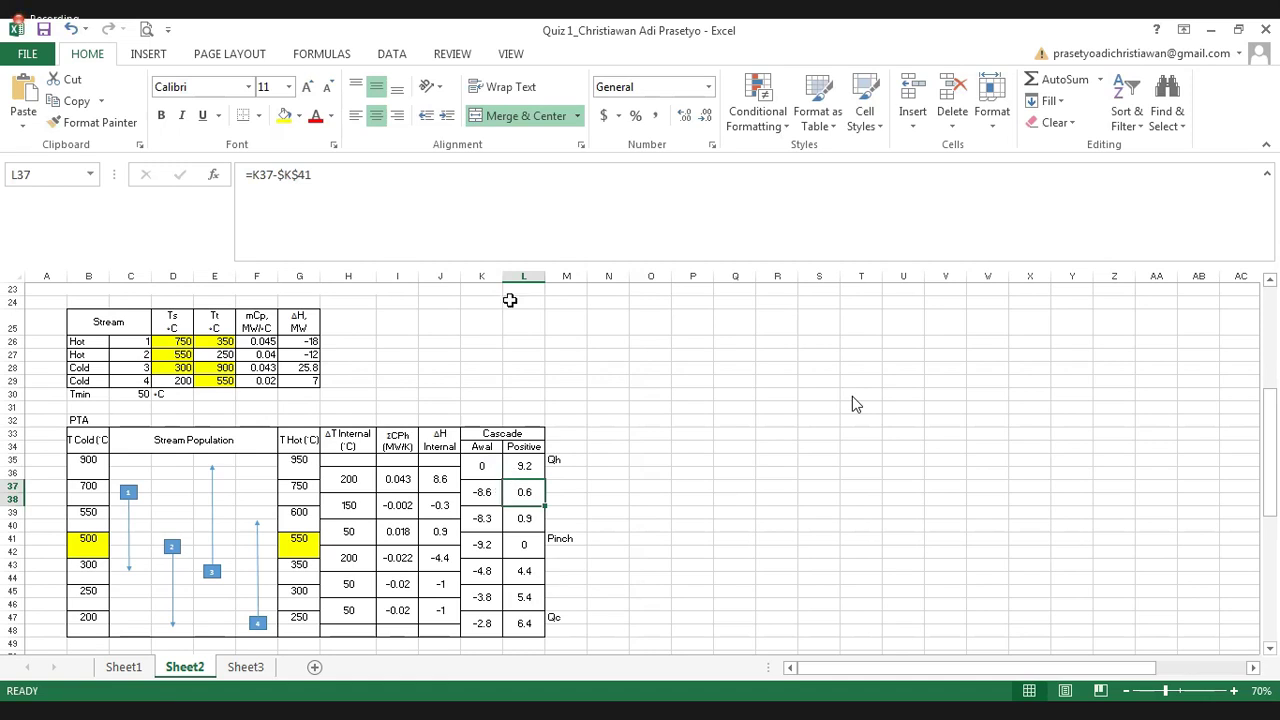
click(508, 200)
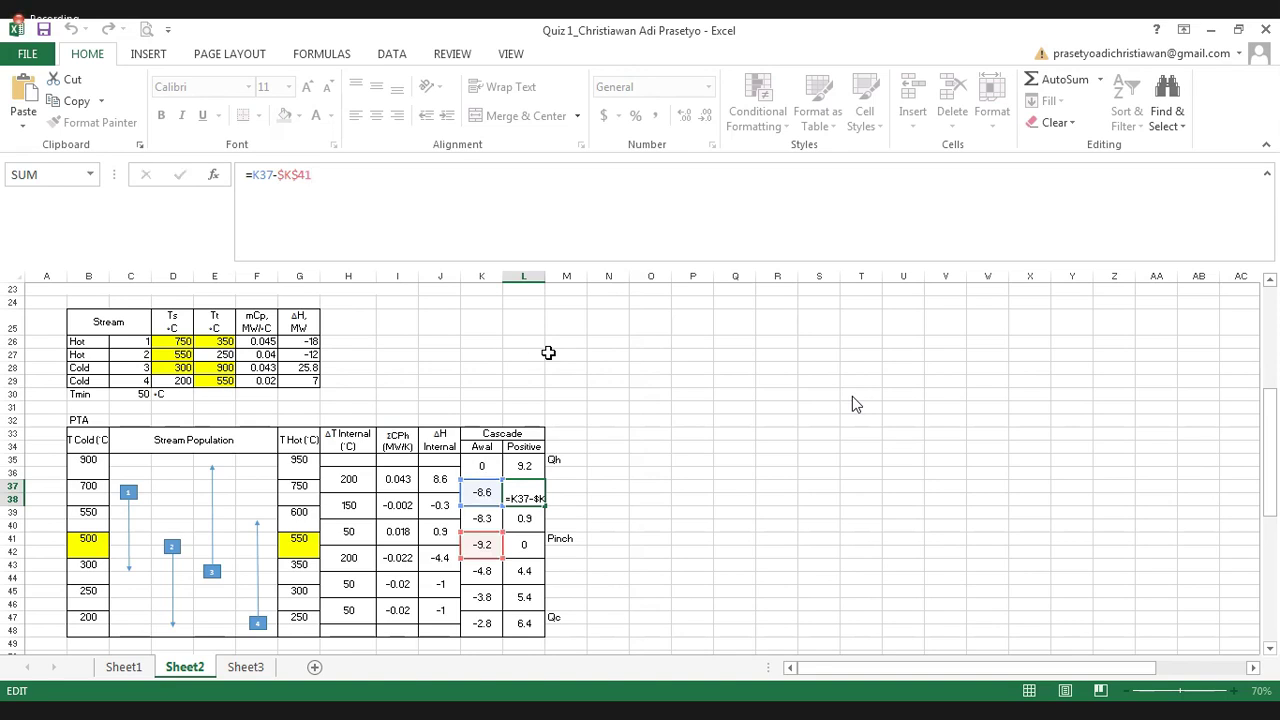
key(Return)
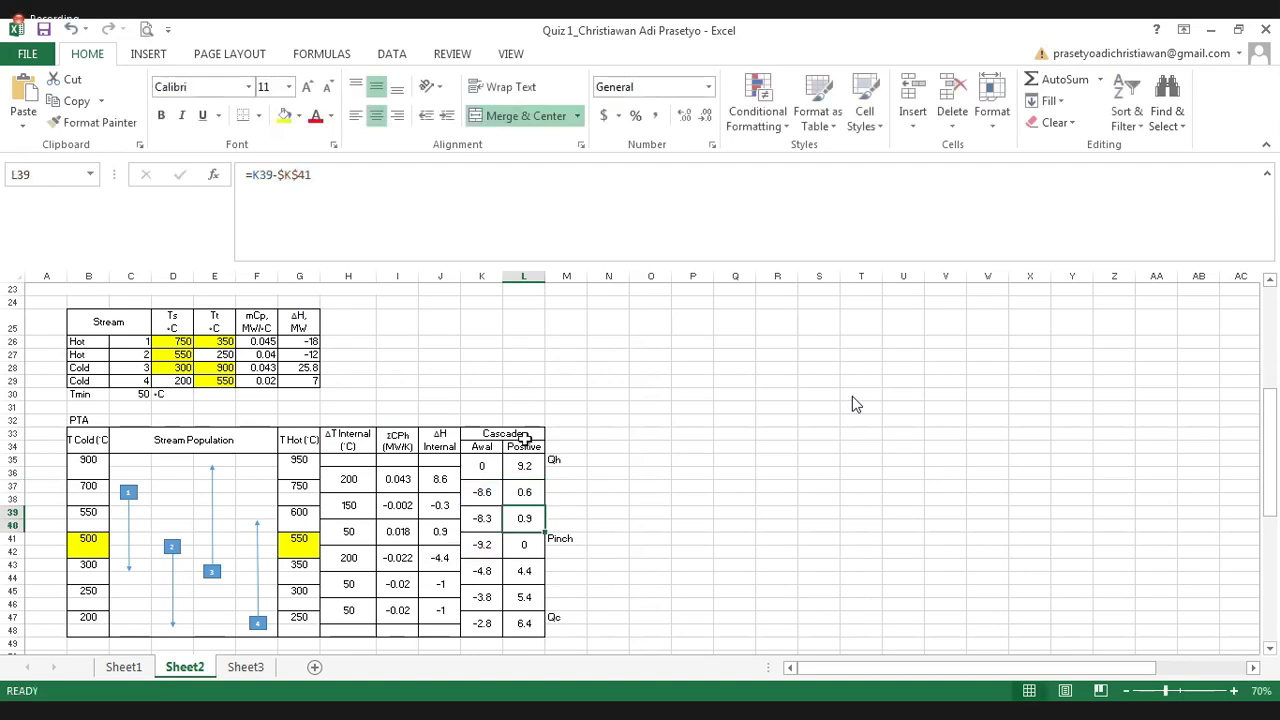
click(530, 494)
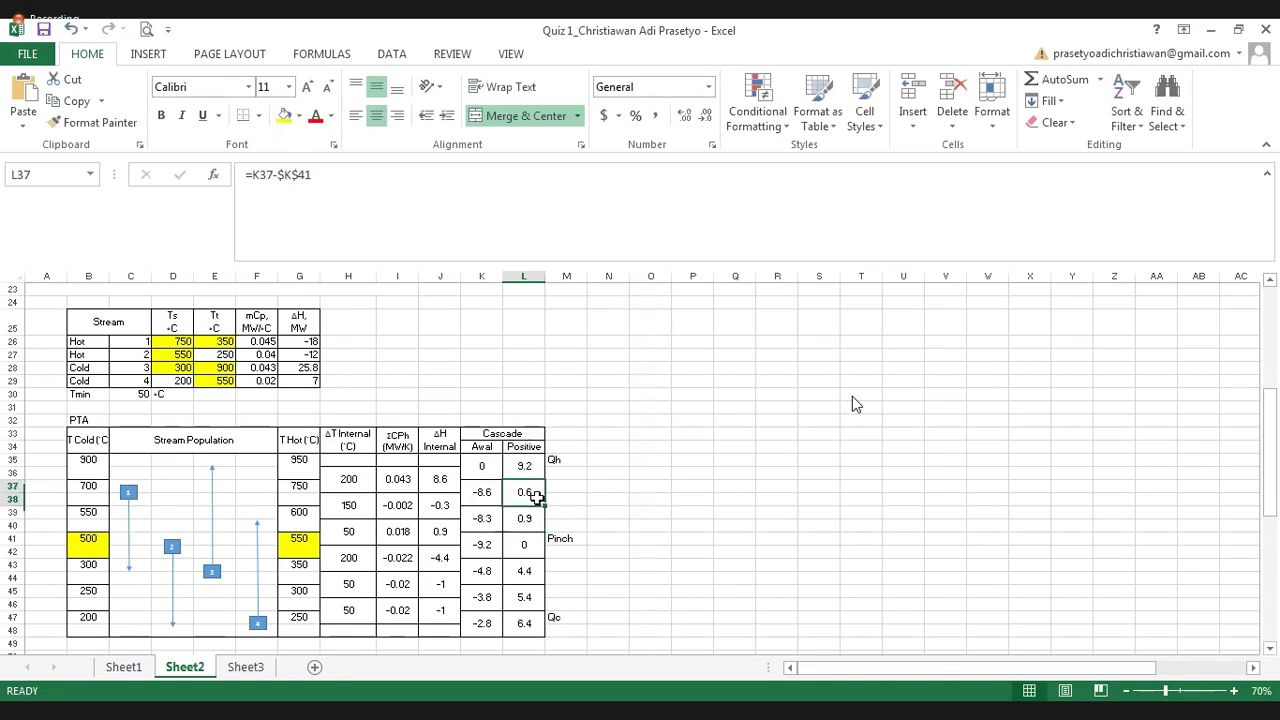
click(442, 212)
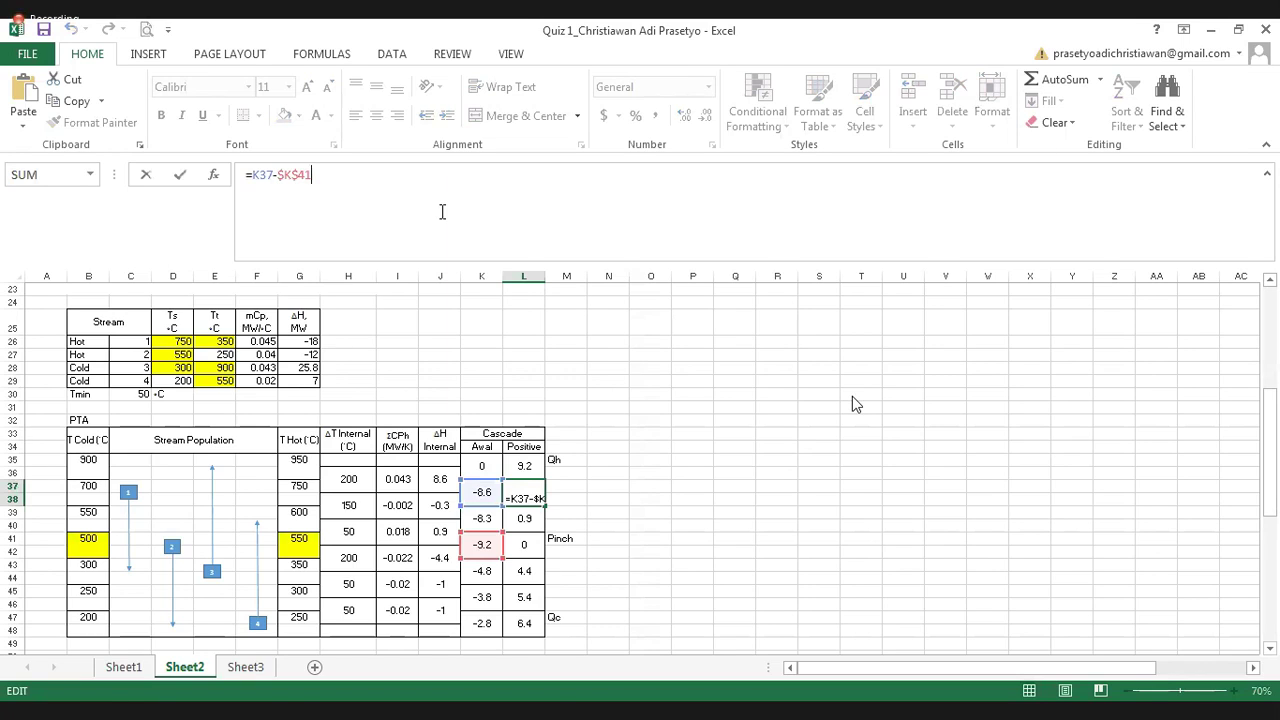
key(Return)
key(F2)
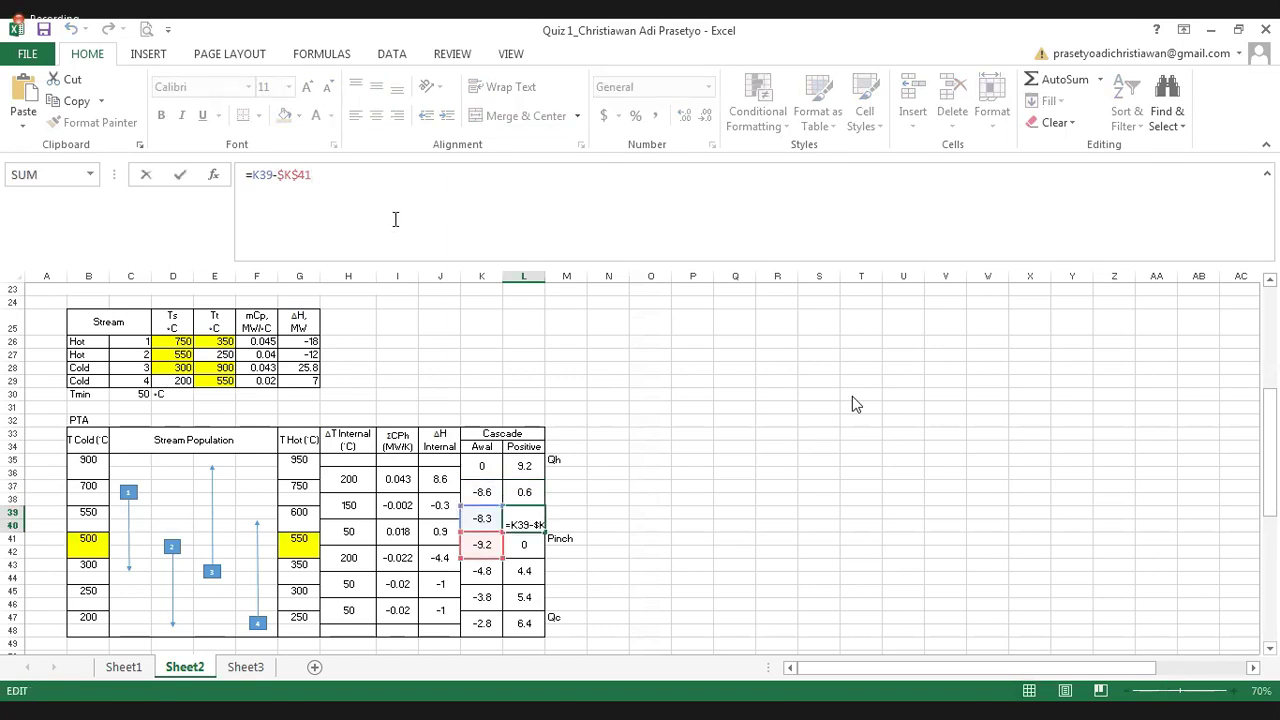
key(Return)
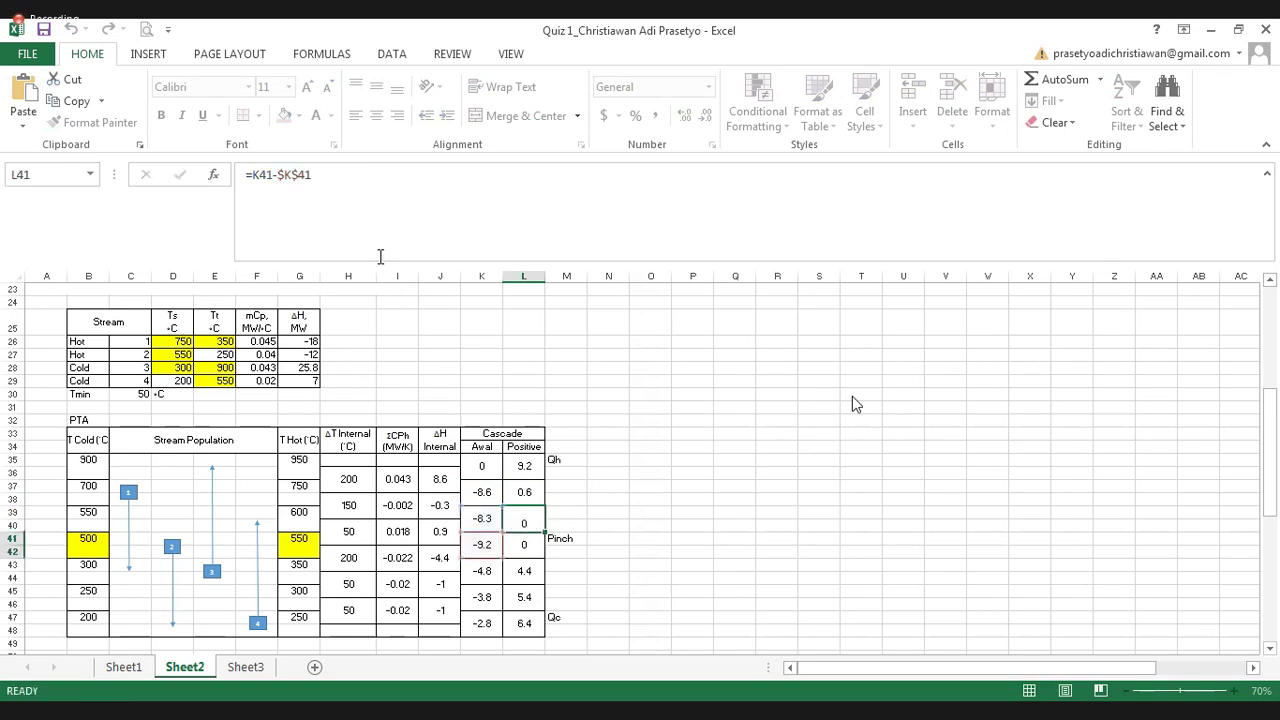
Step: Review the Positive formulas in L37 and L39 again, and select the pinch temperature row across columns B to G
click(537, 493)
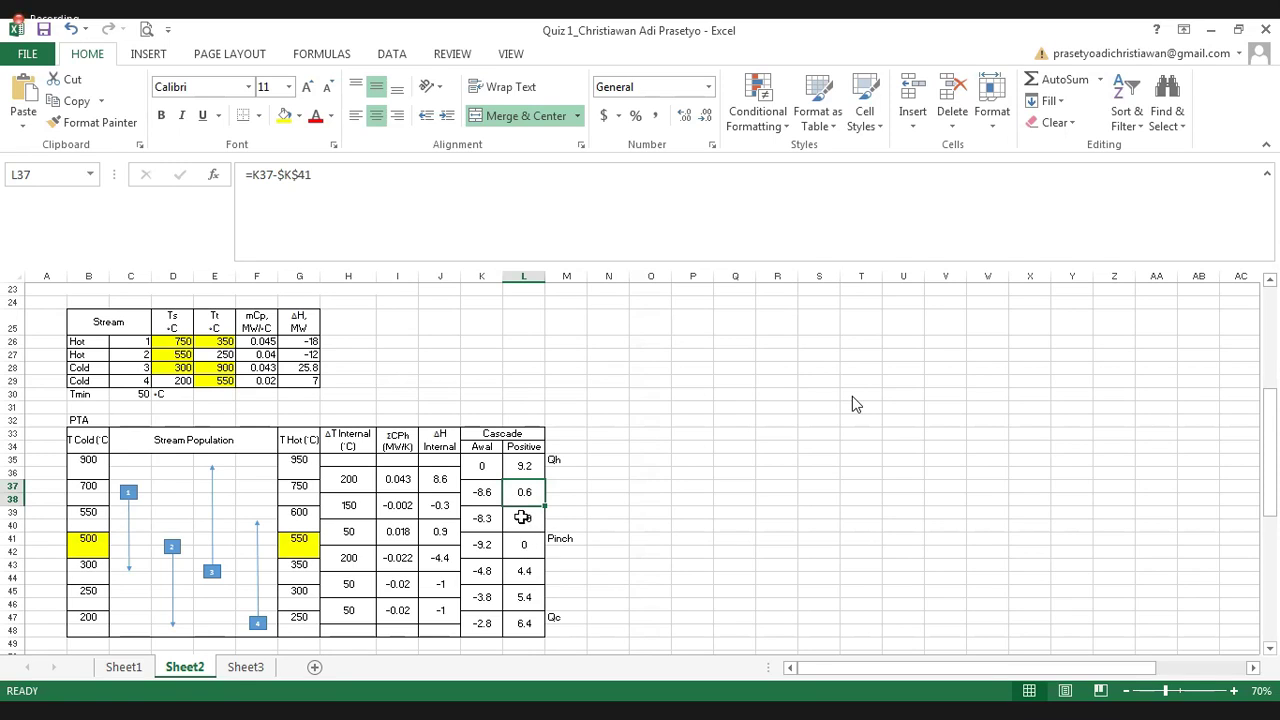
click(523, 517)
double_click(523, 517)
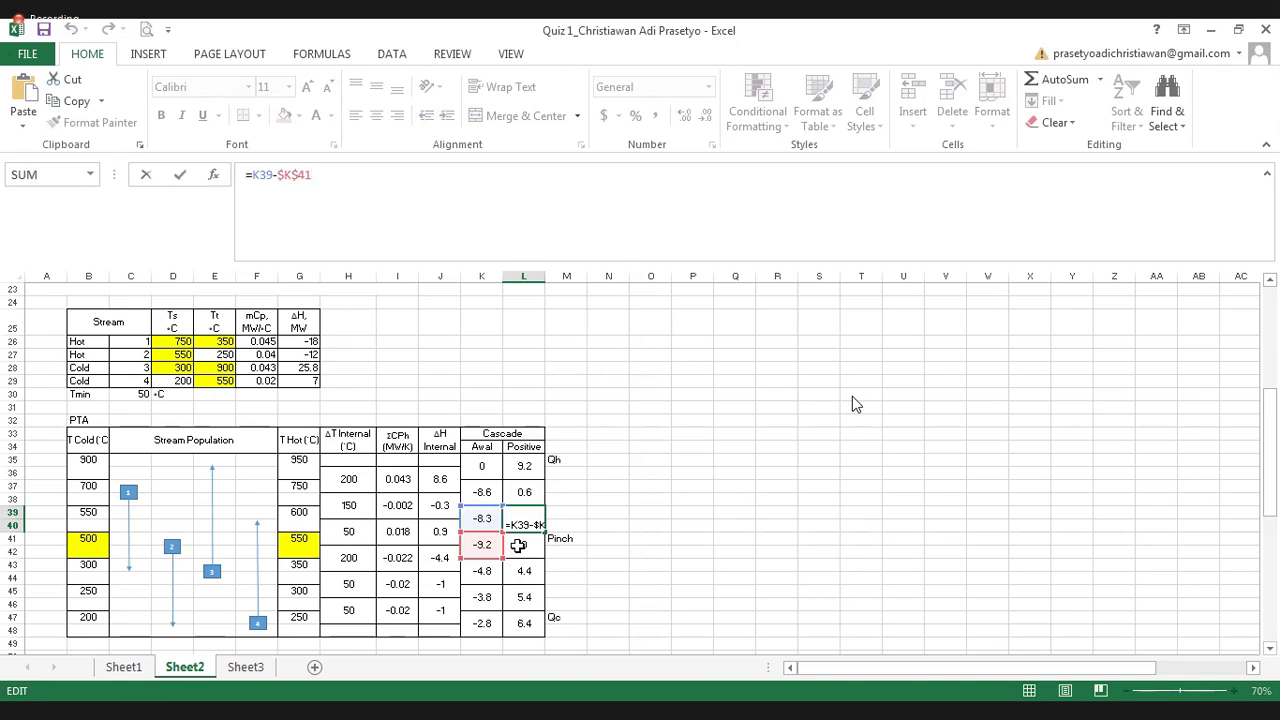
key(Return)
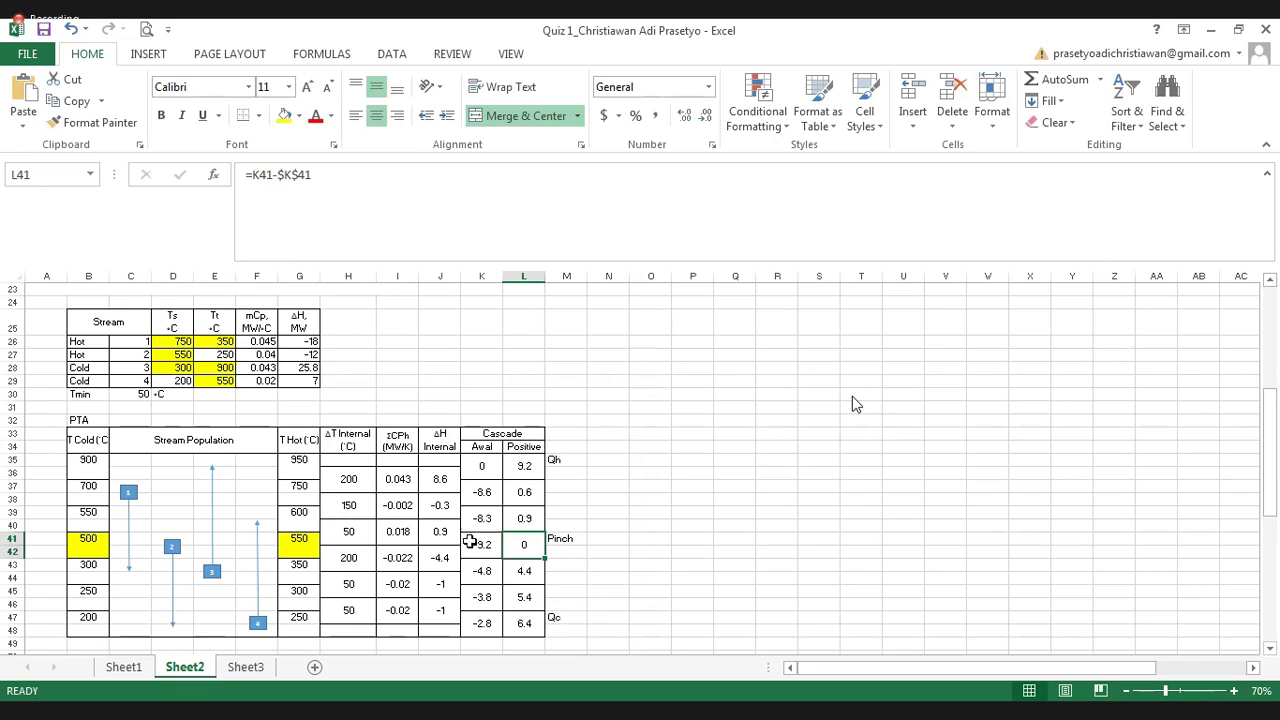
drag(293, 548, 89, 536)
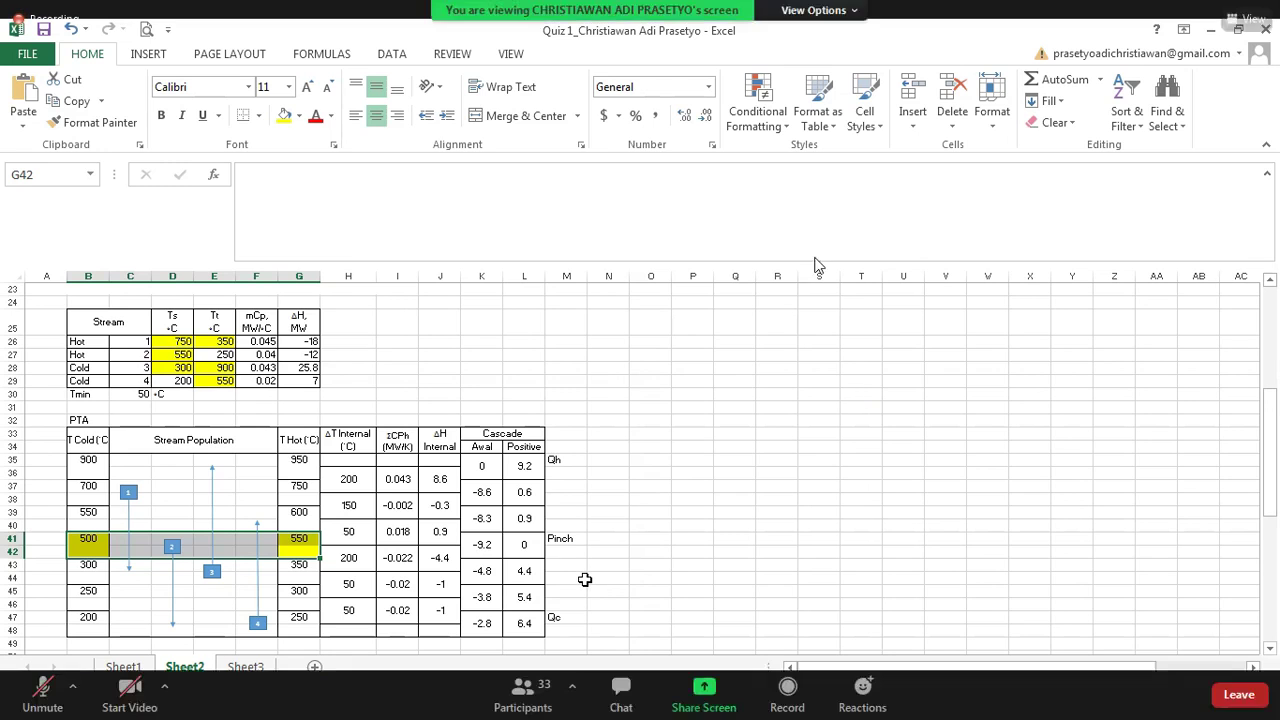
Step: Exit Zoom's full-screen view and switch to the Latihan soal_SINPRO workbook in Excel to view the Latihan 1 cascade table
click(813, 10)
click(836, 63)
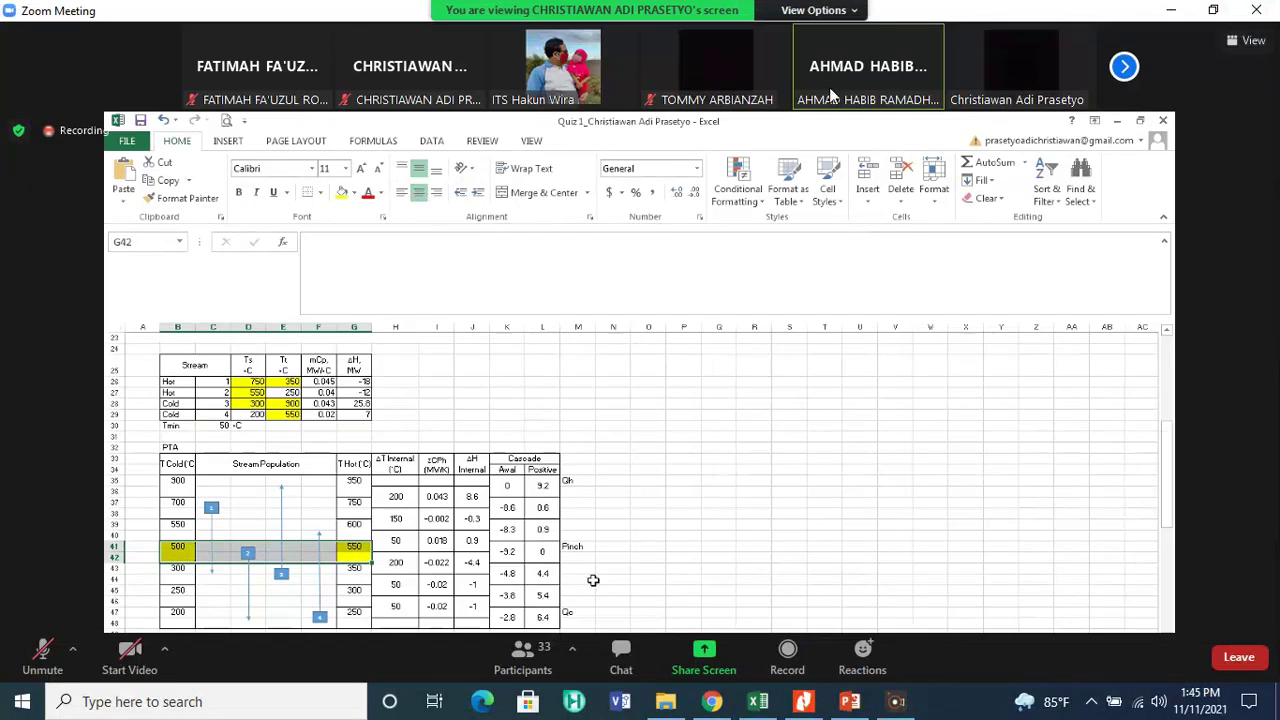
click(758, 701)
scroll(567, 540, down, 2)
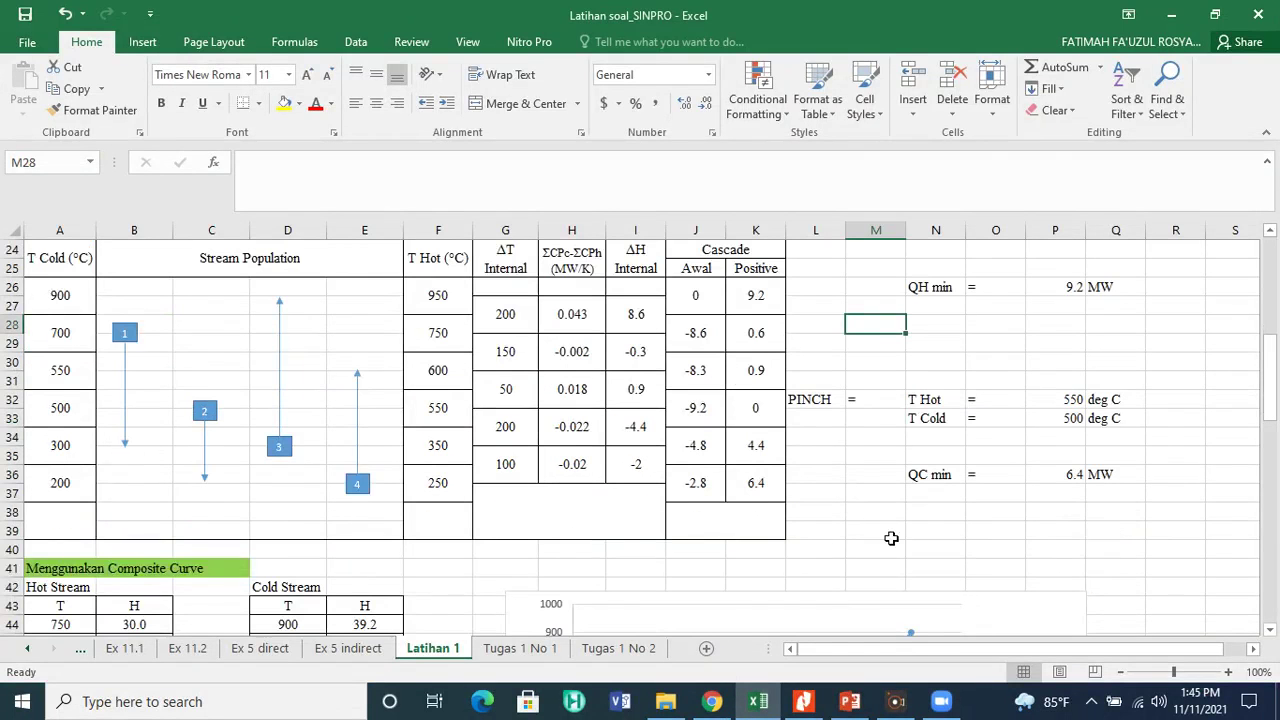
Step: Check the Qrec formula in C56 and return to the cascade table to compare it with QH min and QC min
scroll(928, 517, down, 7)
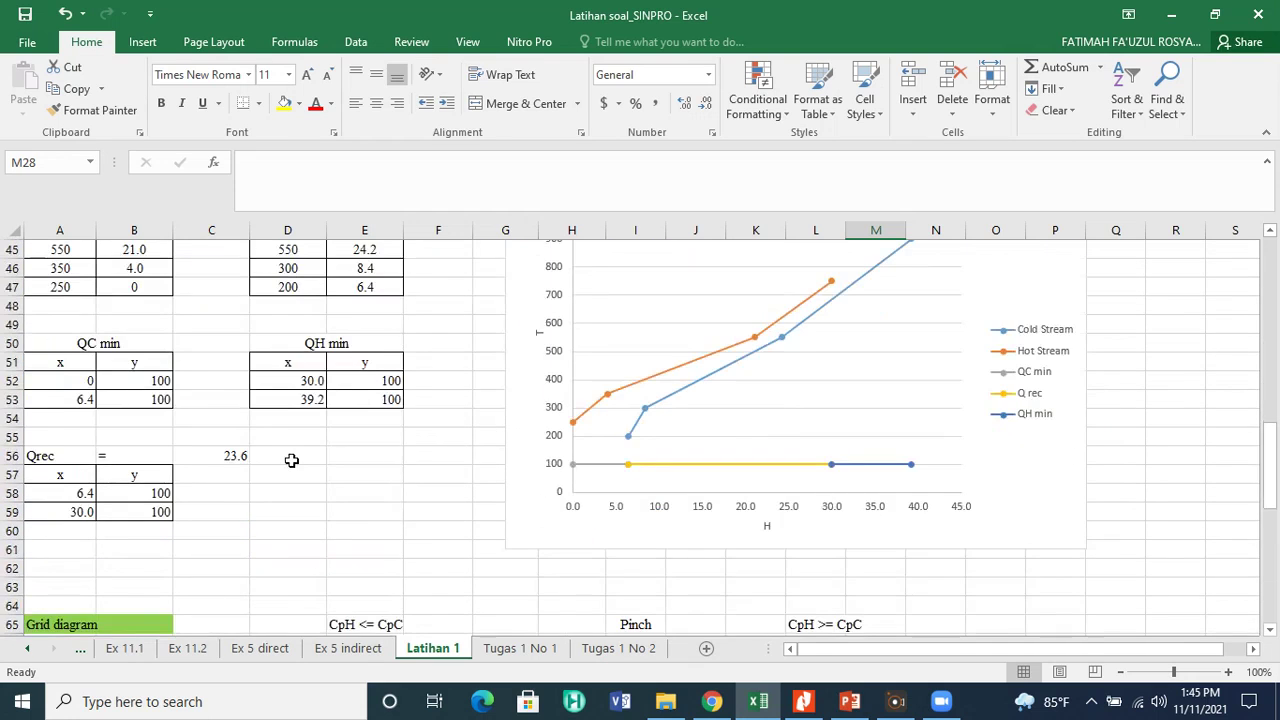
click(236, 459)
click(355, 165)
click(299, 467)
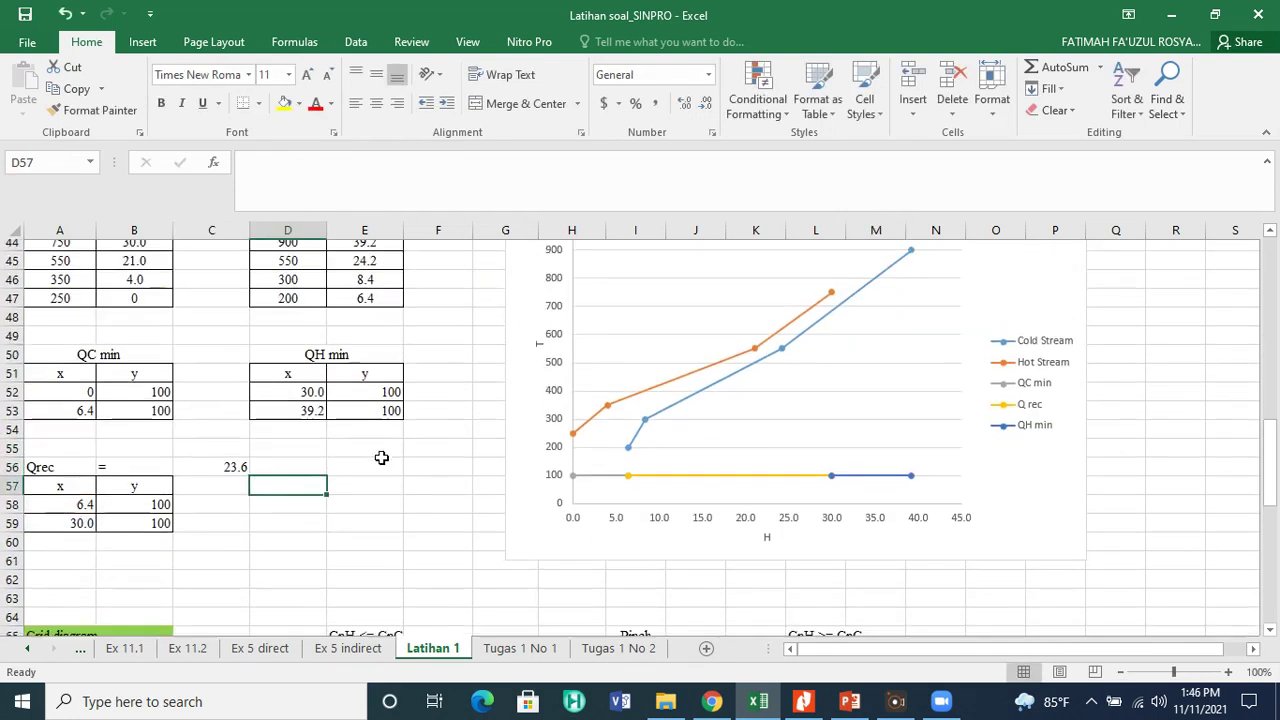
scroll(381, 452, up, 7)
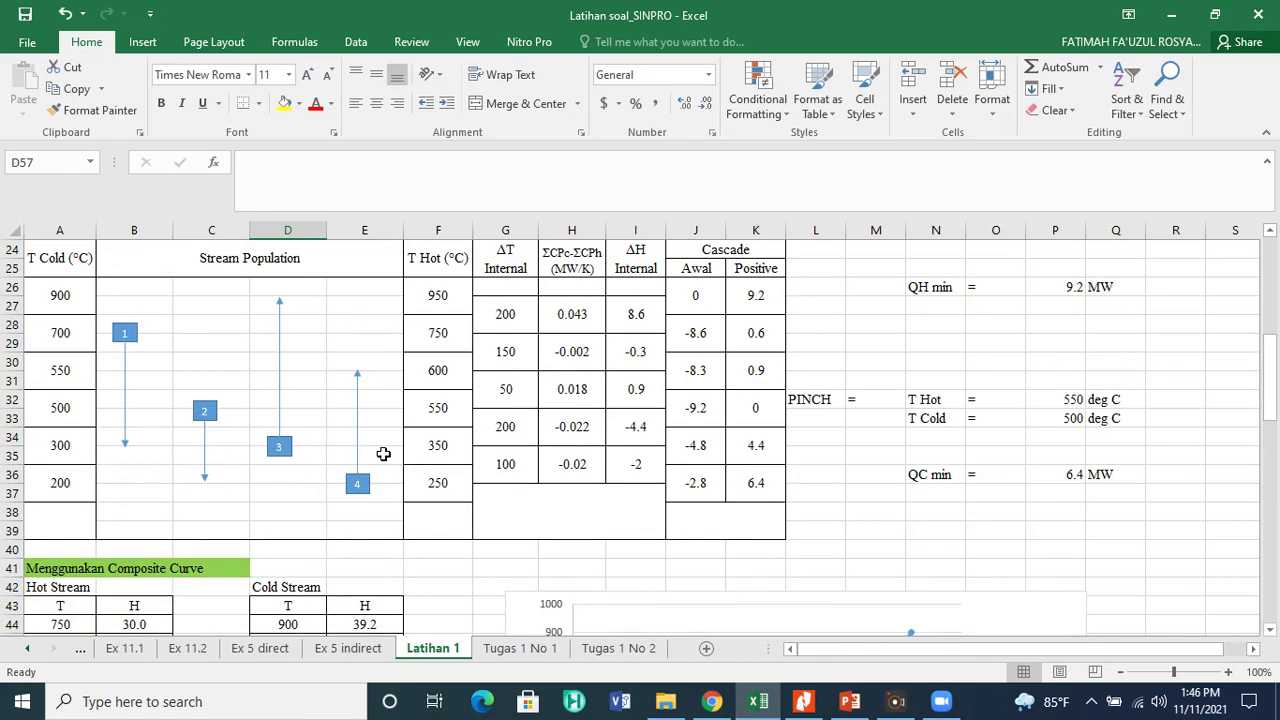
Step: Trace the reference of the Qrec table's second x value in A59 to the hot stream's H column
scroll(382, 452, down, 7)
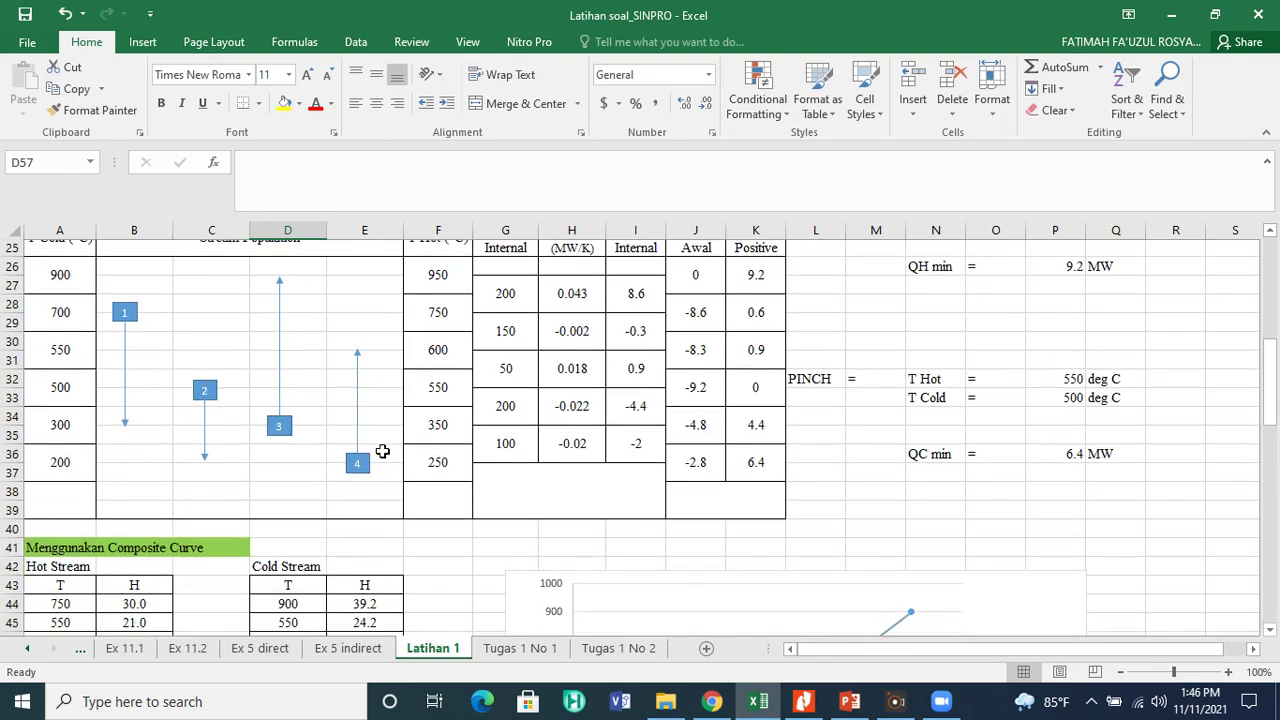
click(88, 506)
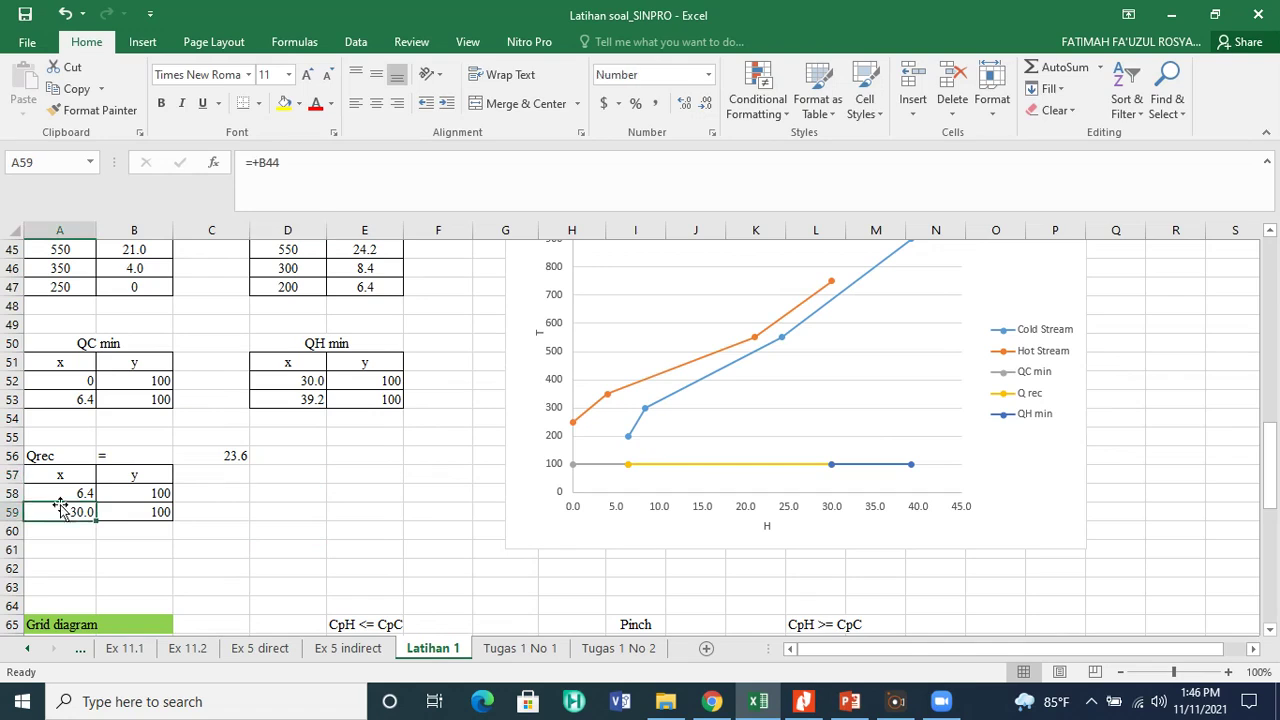
double_click(88, 506)
mouse_move(1272, 457)
mouse_down()
mouse_move(1275, 284)
mouse_move(1277, 451)
mouse_move(1276, 440)
mouse_up()
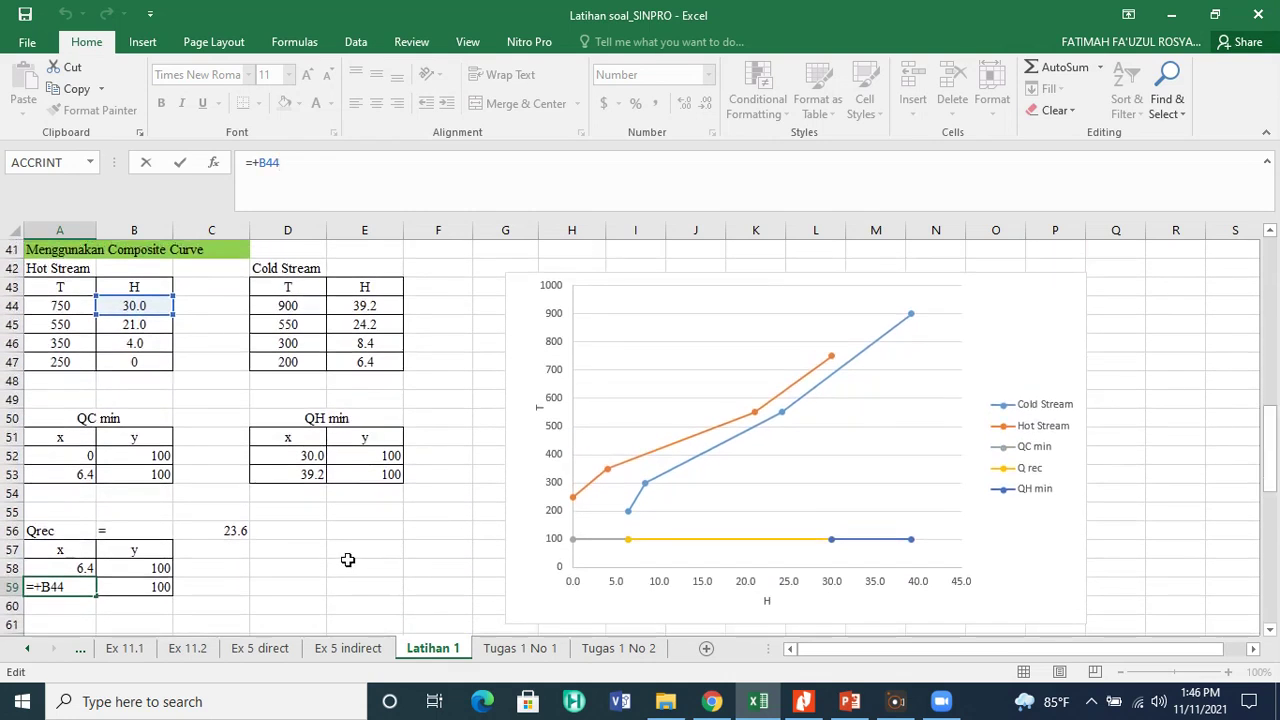
click(348, 564)
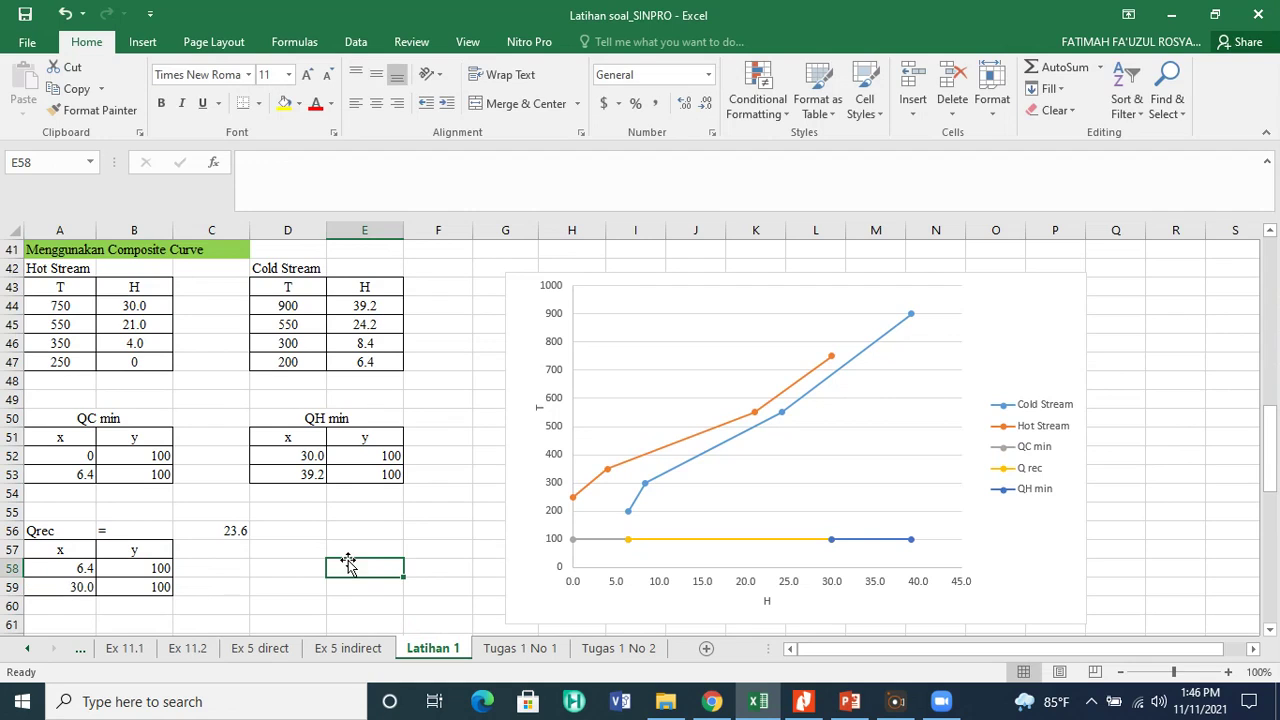
Step: Point the Qrec table's first x value in A58 to the cold stream's H value in E47, and recheck the formula in A59
click(77, 559)
click(318, 174)
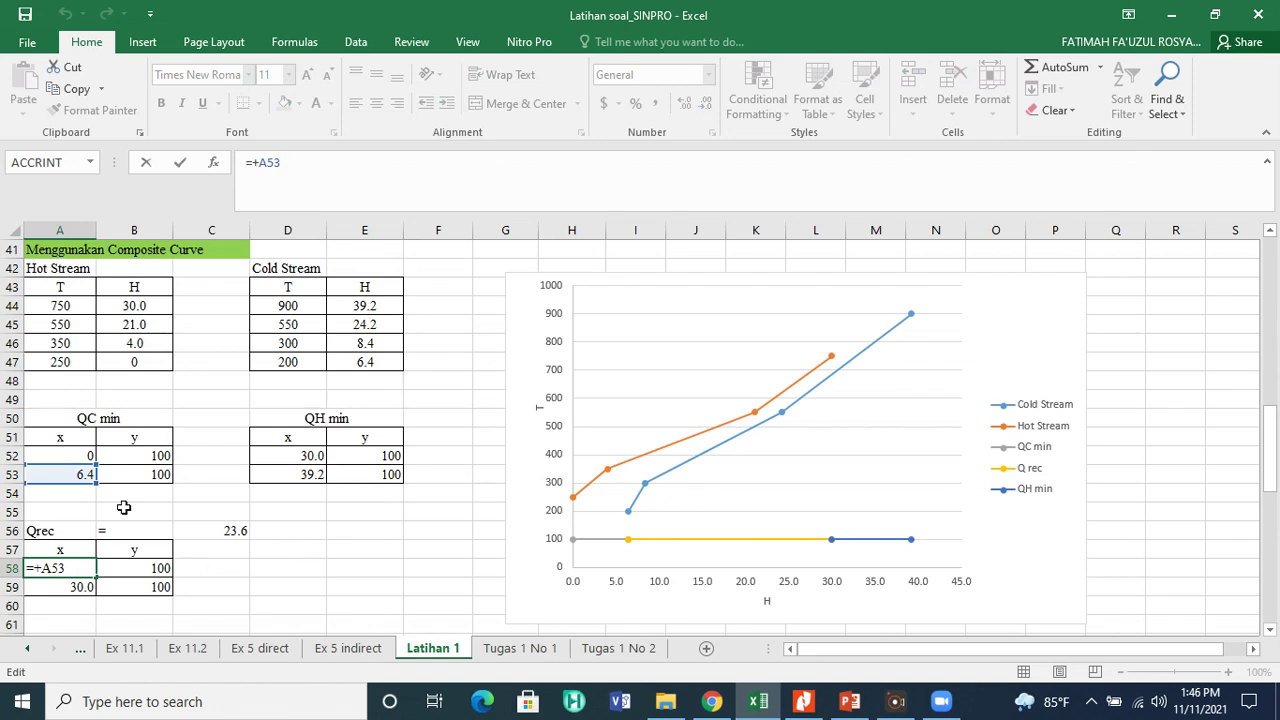
drag(86, 486, 365, 372)
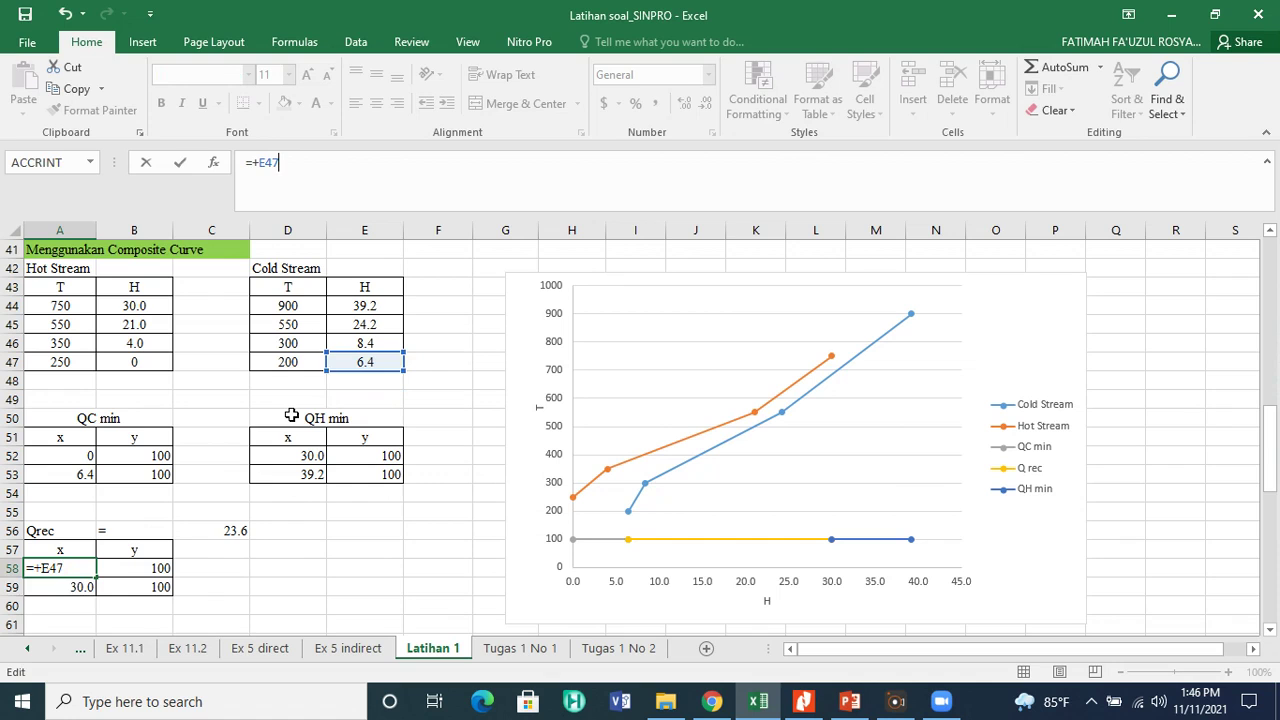
key(Return)
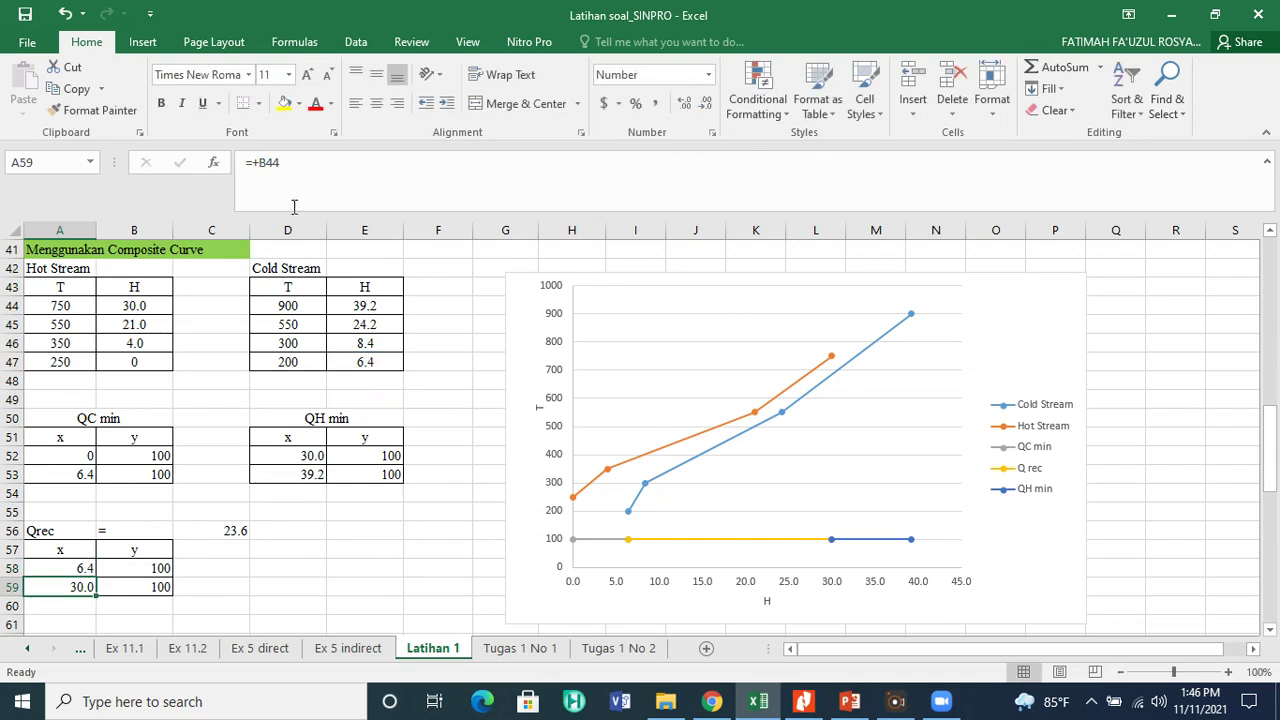
click(315, 161)
click(274, 566)
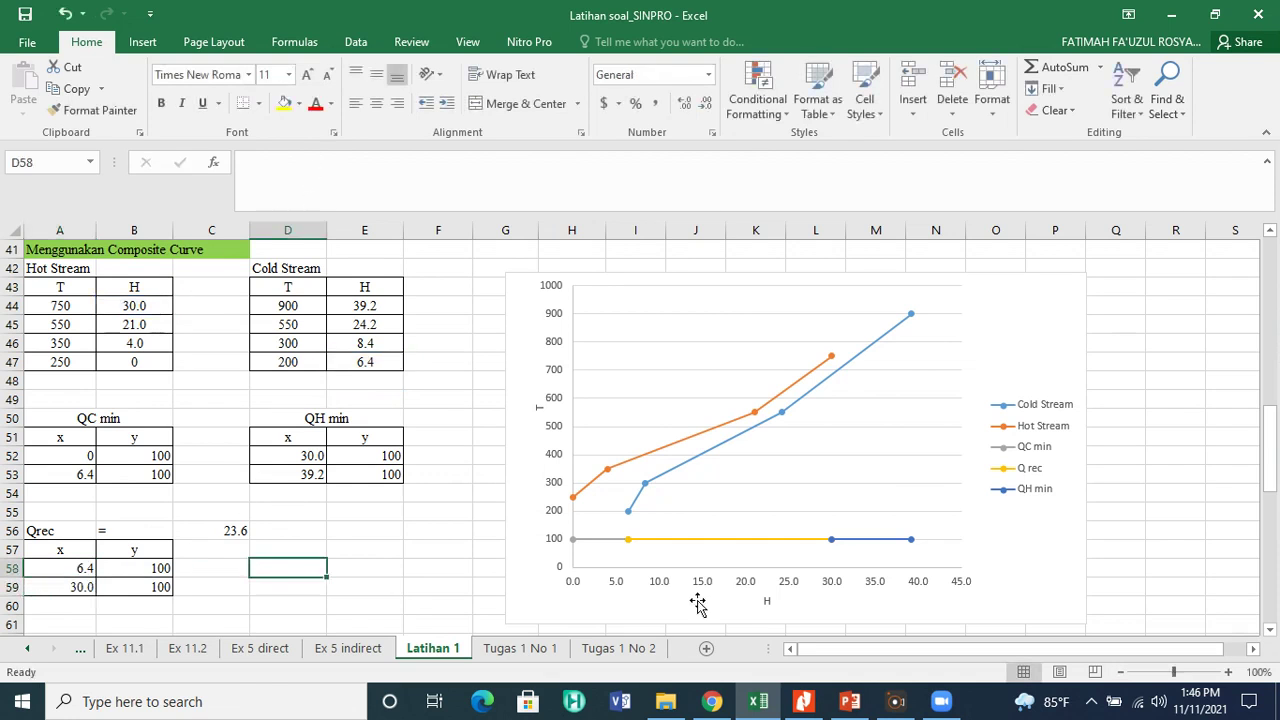
Step: Switch to the Zoom meeting and view the shared HEN energy target presentation in full screen
click(712, 701)
click(941, 701)
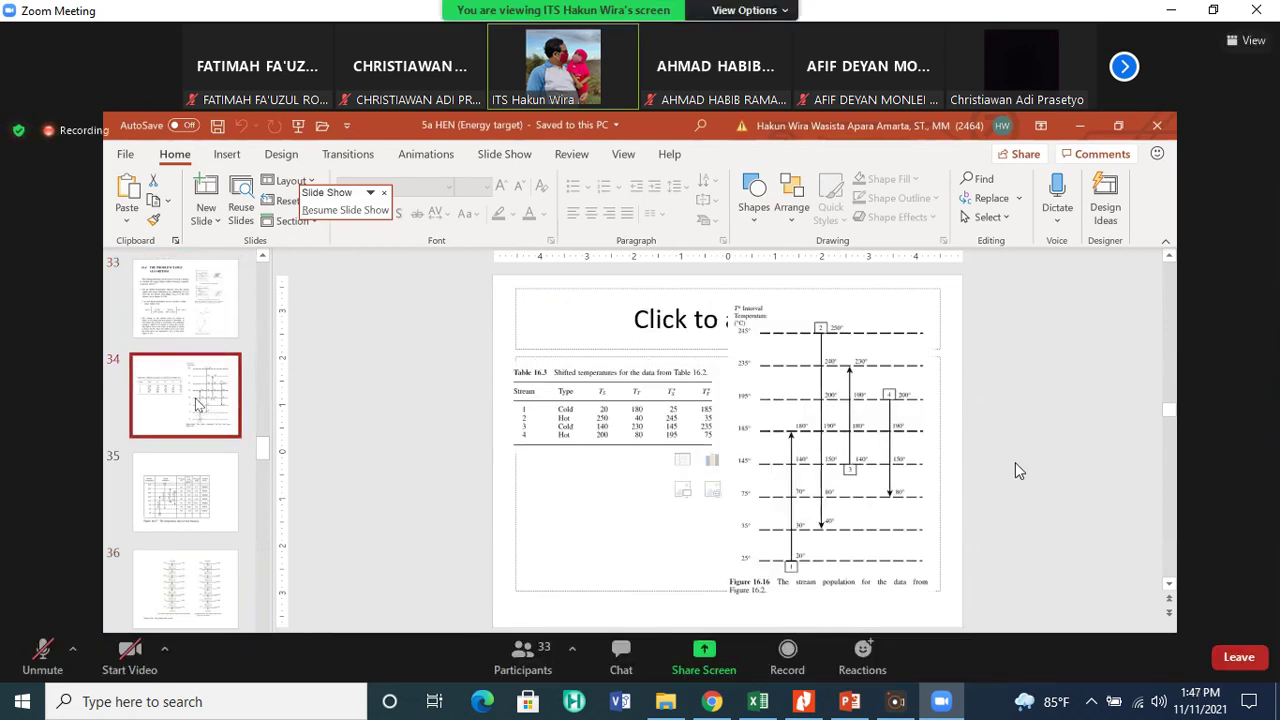
double_click(943, 358)
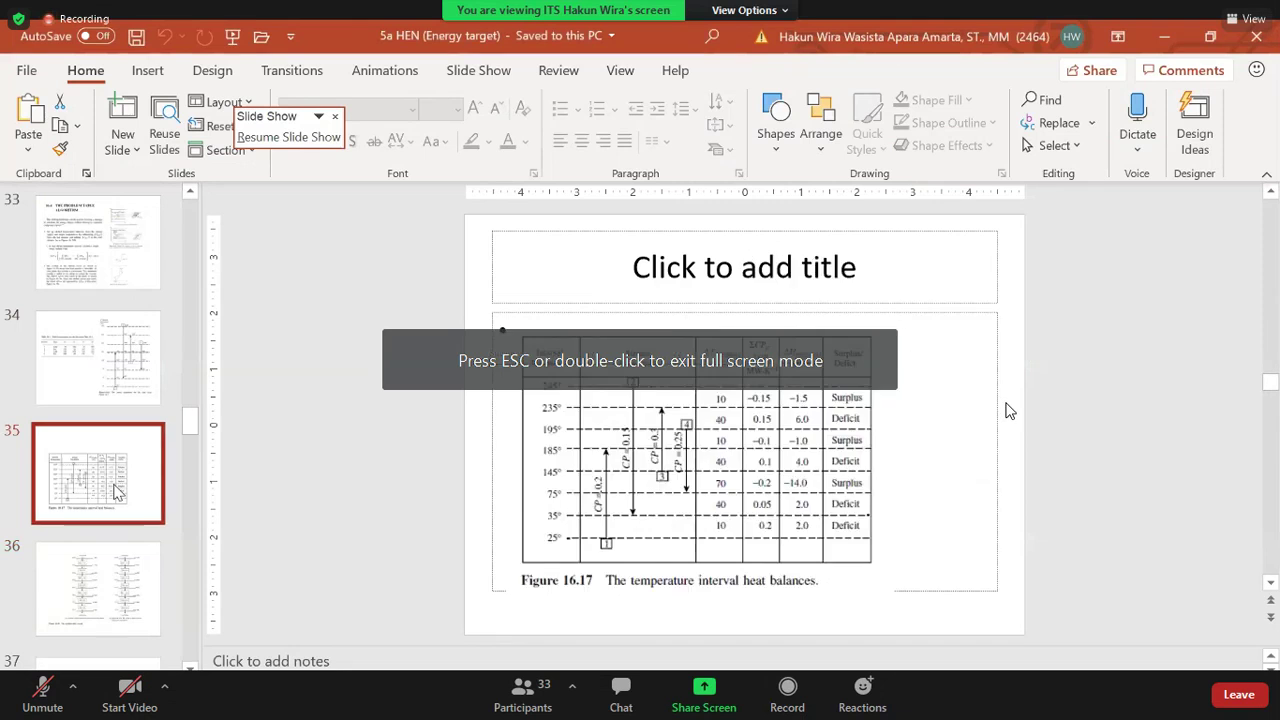